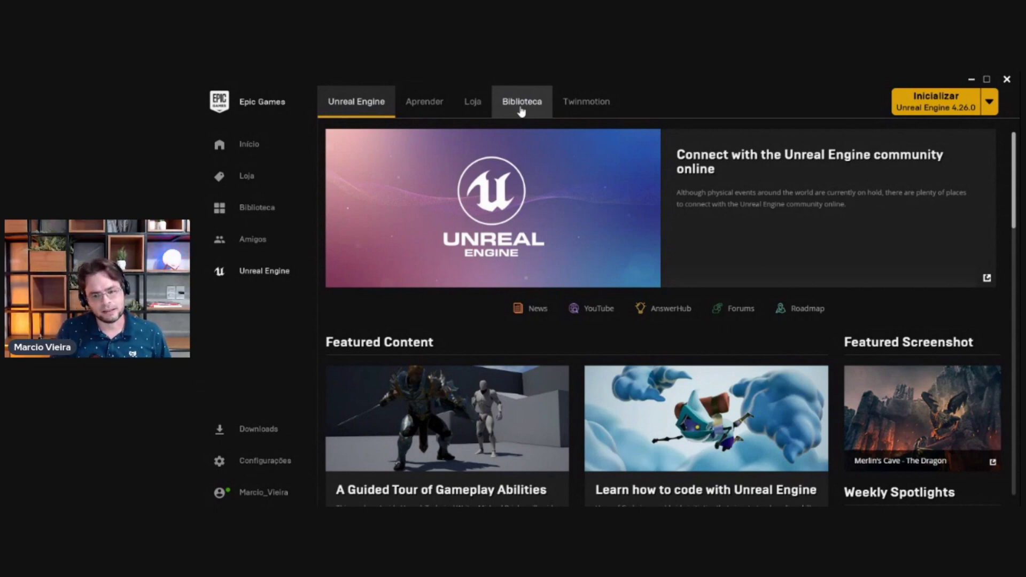
Step: Go to the Marketplace, filter products to the Architecture industry, and begin a product search
{"action": "left_click", "coordinate": [521, 109]}
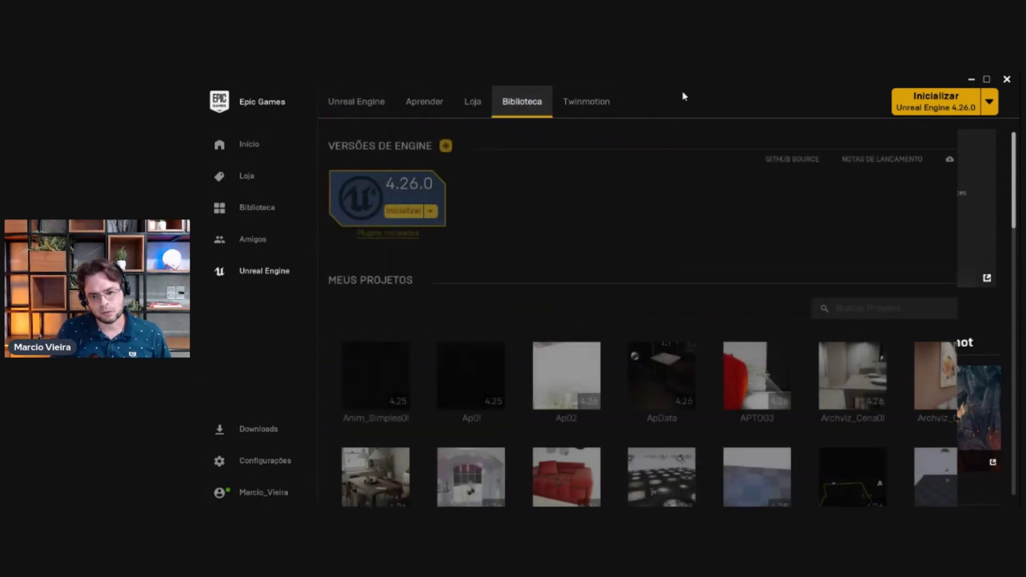
{"action": "left_click", "coordinate": [473, 105]}
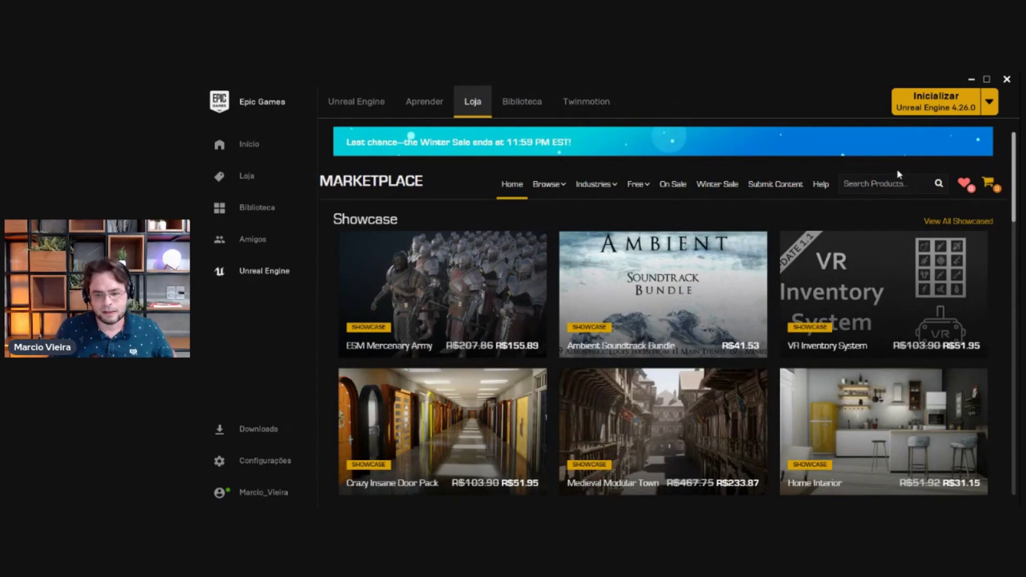
{"action": "mouse_move", "coordinate": [650, 193]}
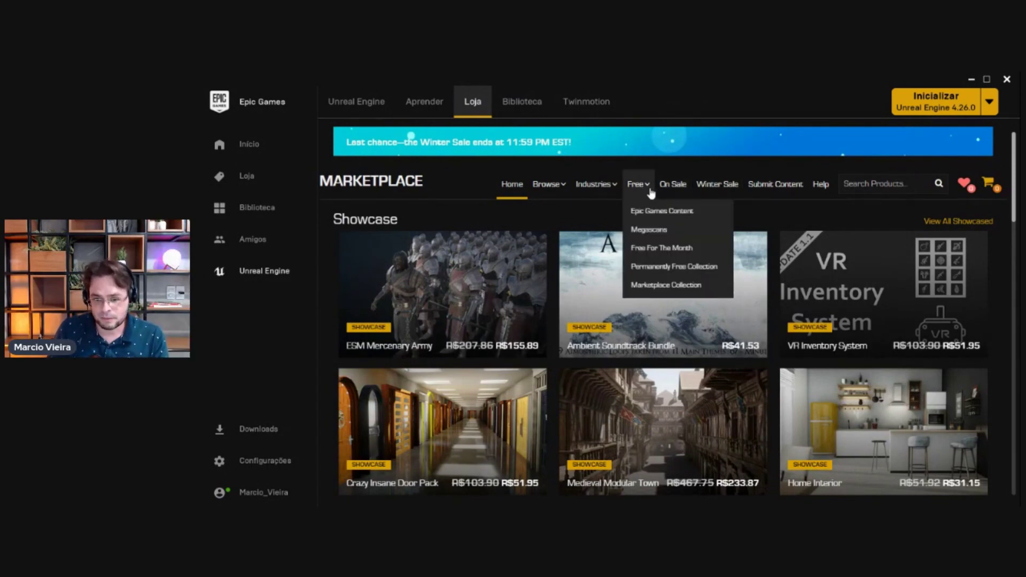
{"action": "mouse_move", "coordinate": [603, 193]}
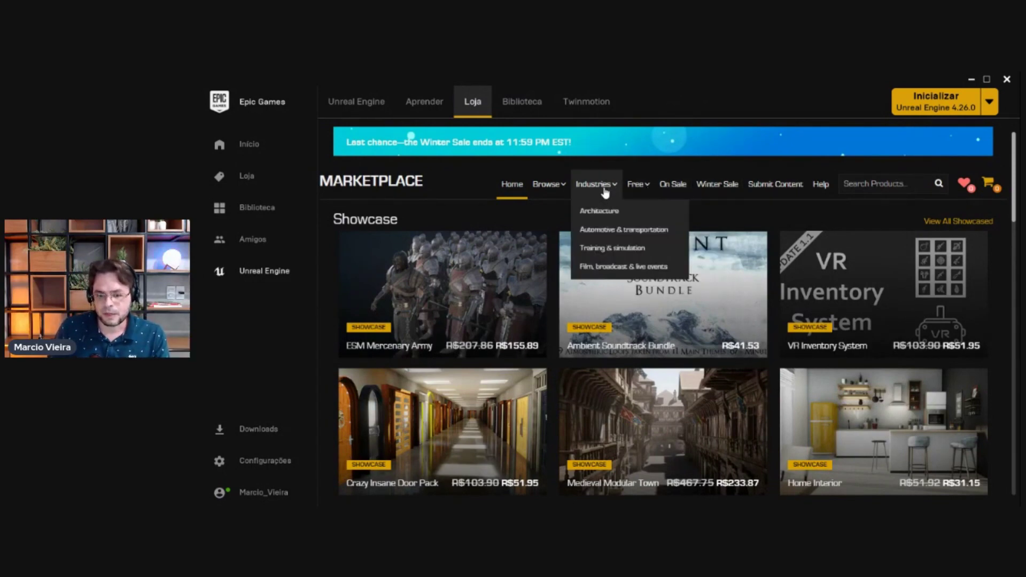
{"action": "left_click", "coordinate": [599, 210]}
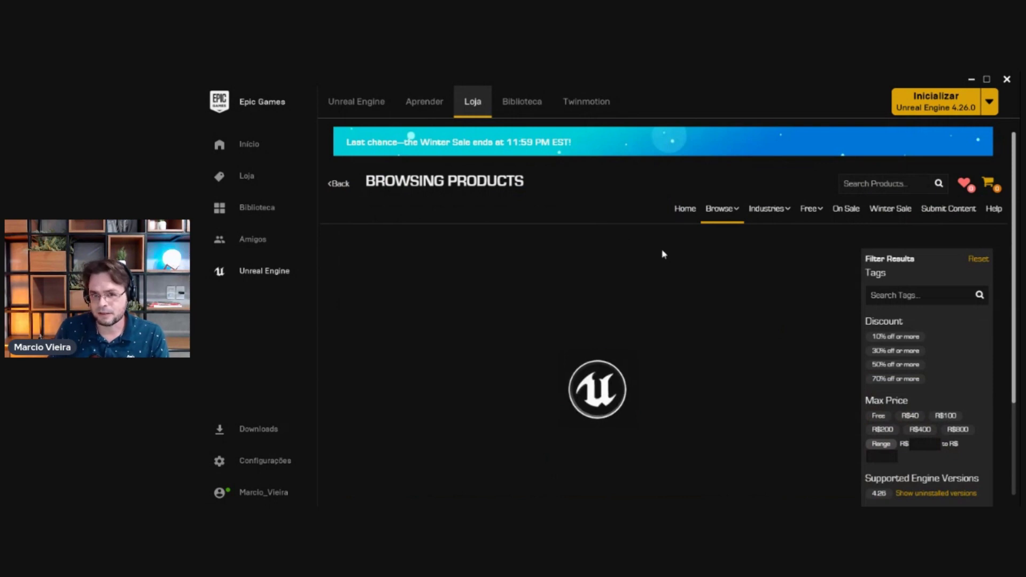
{"action": "mouse_move", "coordinate": [792, 217]}
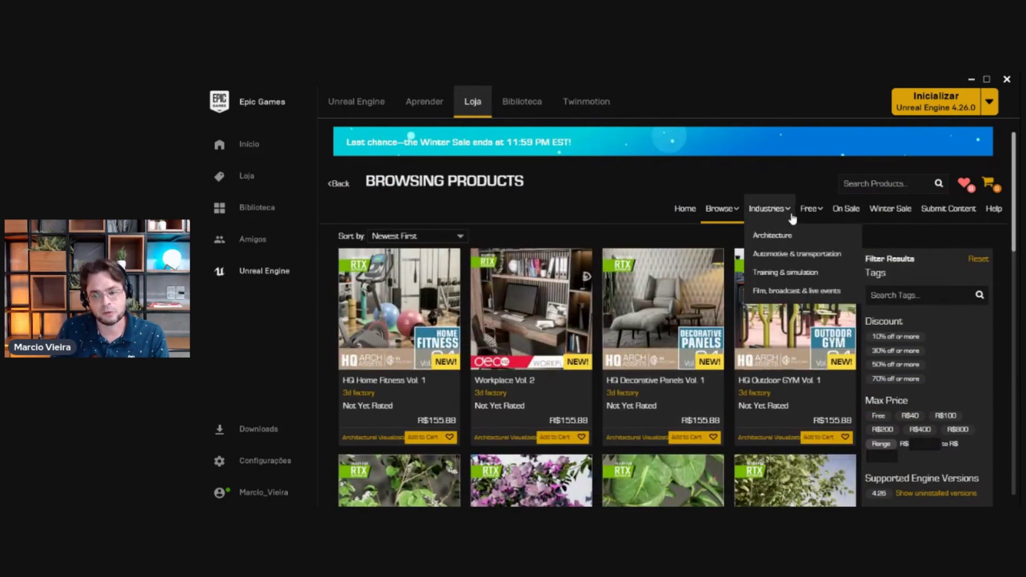
{"action": "mouse_move", "coordinate": [721, 227]}
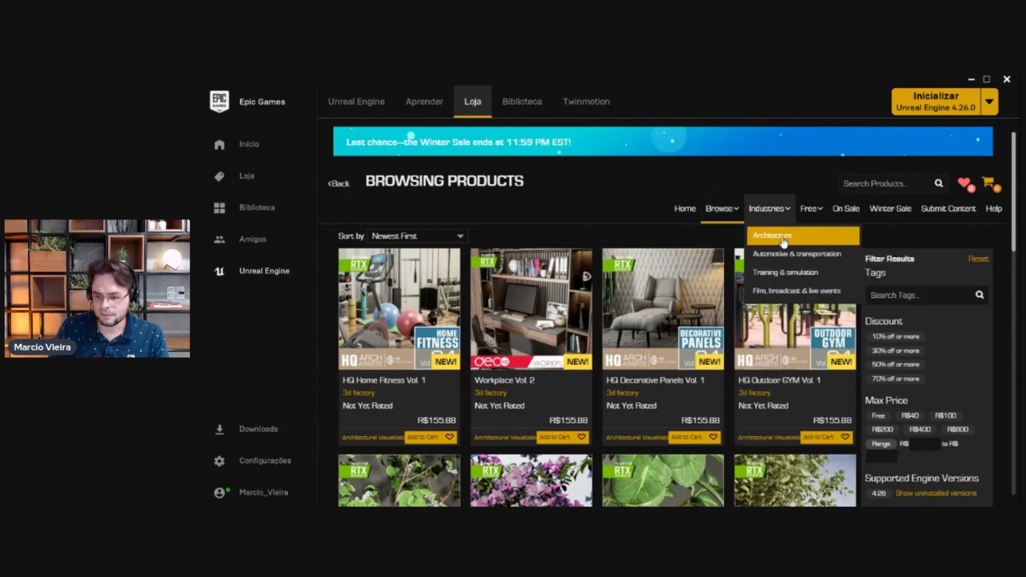
{"action": "left_click", "coordinate": [776, 239]}
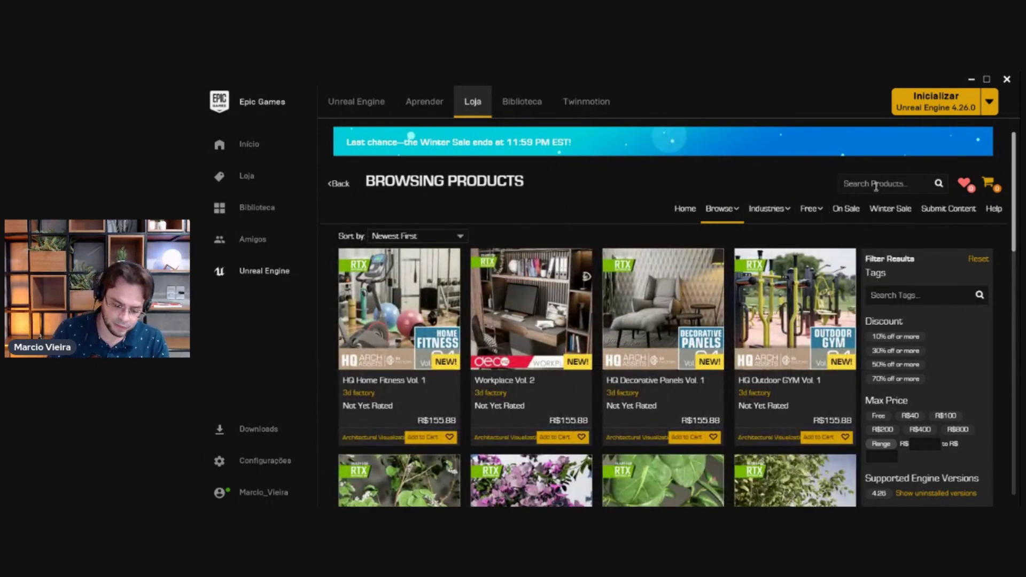
{"action": "type", "text": "lightroom"}
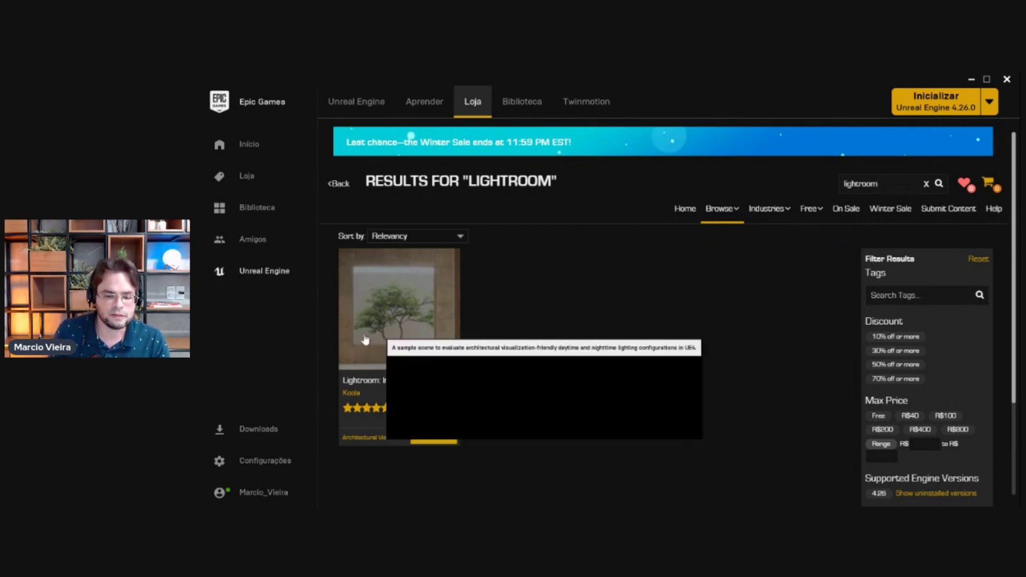
Step: View the Lightroom: Interior Day Light detail page, then return to the Library
{"action": "left_click", "coordinate": [402, 310]}
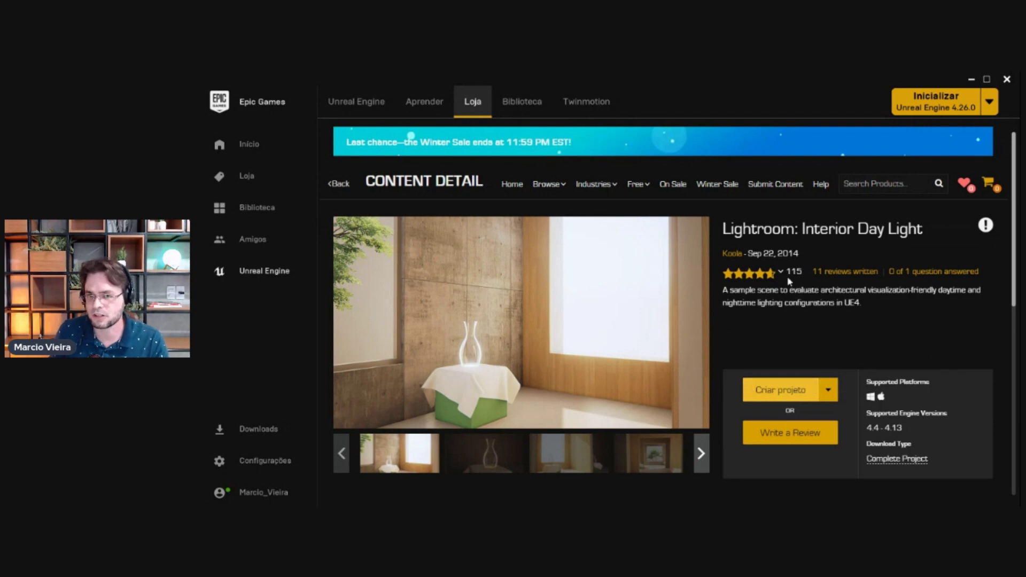
{"action": "left_click", "coordinate": [525, 106]}
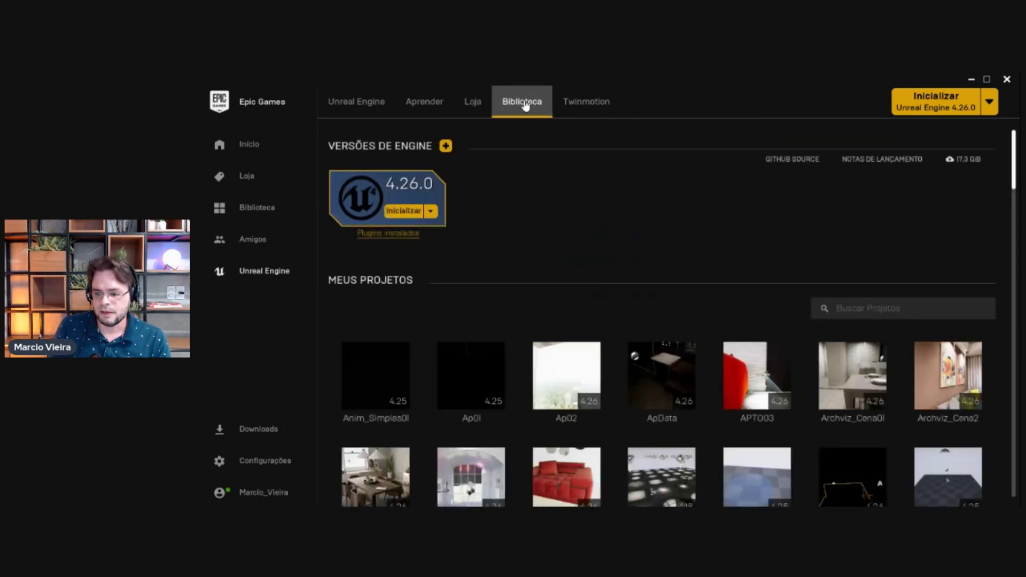
Step: Filter My Projects by 'room' and launch LightroomInteriorDayLight in Unreal Engine 4.26
{"action": "left_click", "coordinate": [860, 314]}
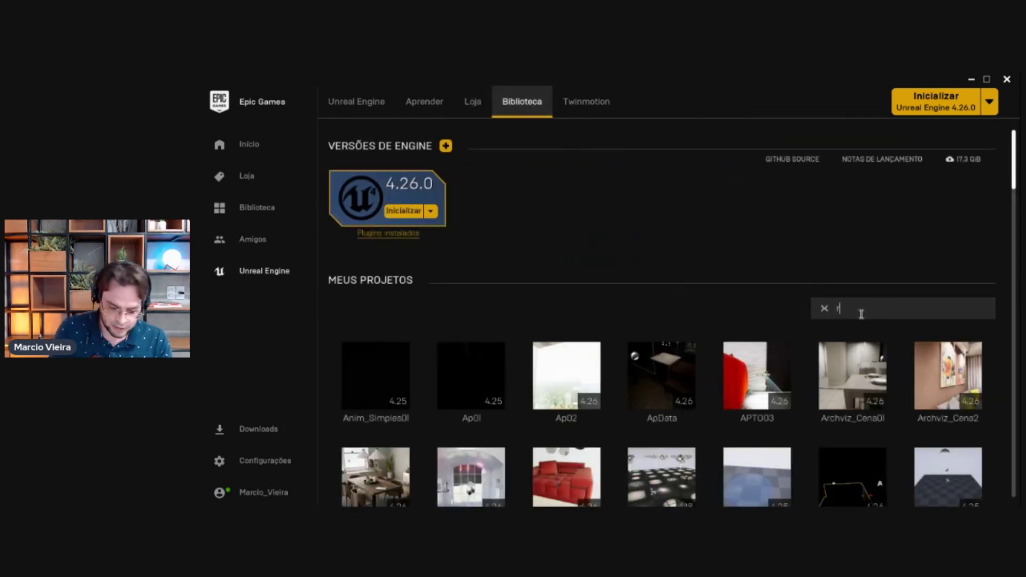
{"action": "type", "text": "oom"}
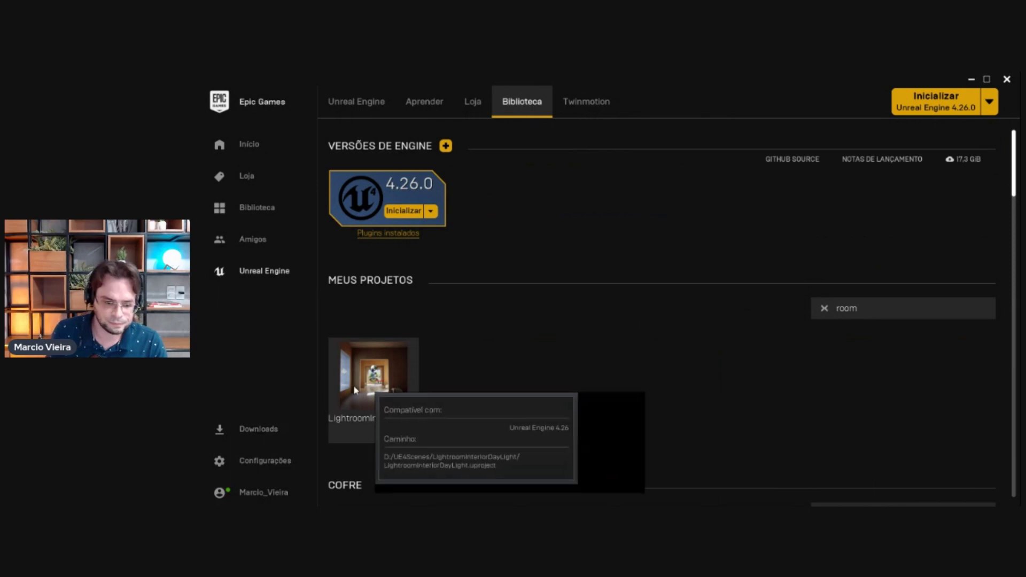
{"action": "double_click", "coordinate": [356, 389]}
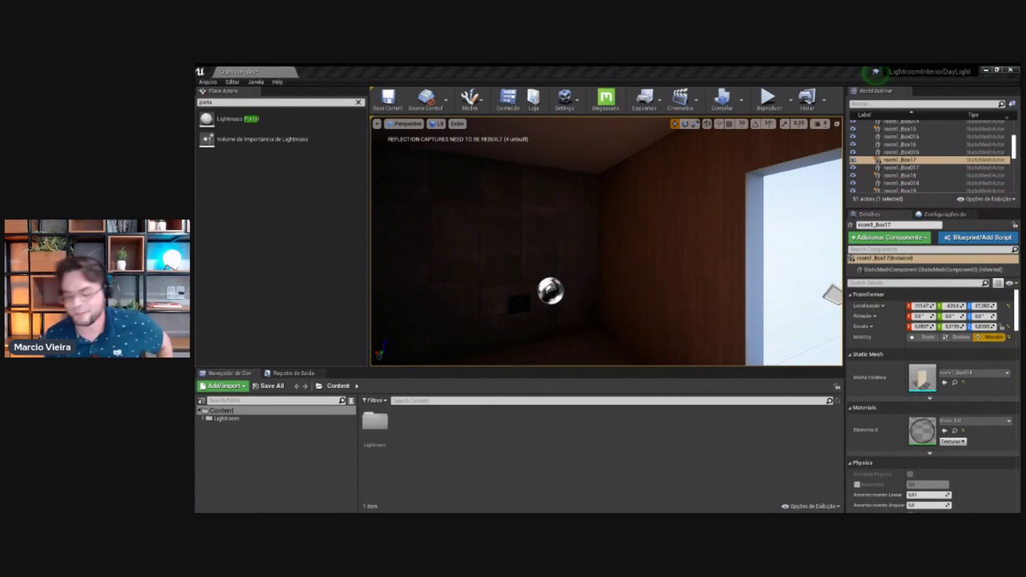
Step: Fly outside the house and focus the view on LightmassImportanceVolume3
{"action": "mouse_move", "coordinate": [691, 249]}
{"action": "right_mouse_down"}
{"action": "mouse_move", "coordinate": [644, 259]}
{"action": "mouse_move", "coordinate": [726, 275]}
{"action": "mouse_move", "coordinate": [655, 241]}
{"action": "right_mouse_up"}
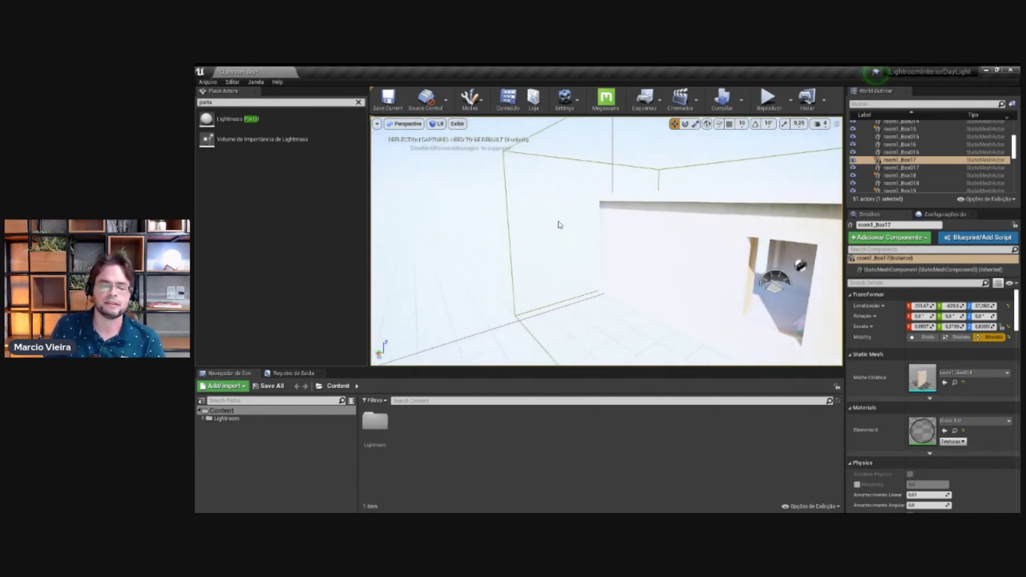
{"action": "mouse_move", "coordinate": [581, 218]}
{"action": "right_mouse_down"}
{"action": "mouse_move", "coordinate": [618, 218]}
{"action": "mouse_move", "coordinate": [582, 222]}
{"action": "mouse_move", "coordinate": [620, 196]}
{"action": "right_mouse_up"}
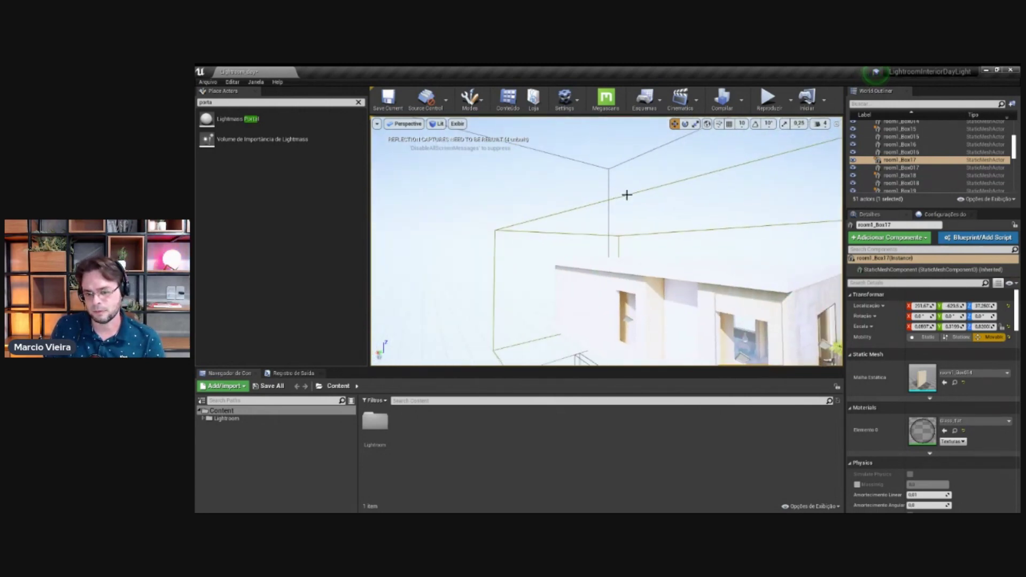
{"action": "left_click", "coordinate": [627, 195]}
{"action": "key", "text": "f"}
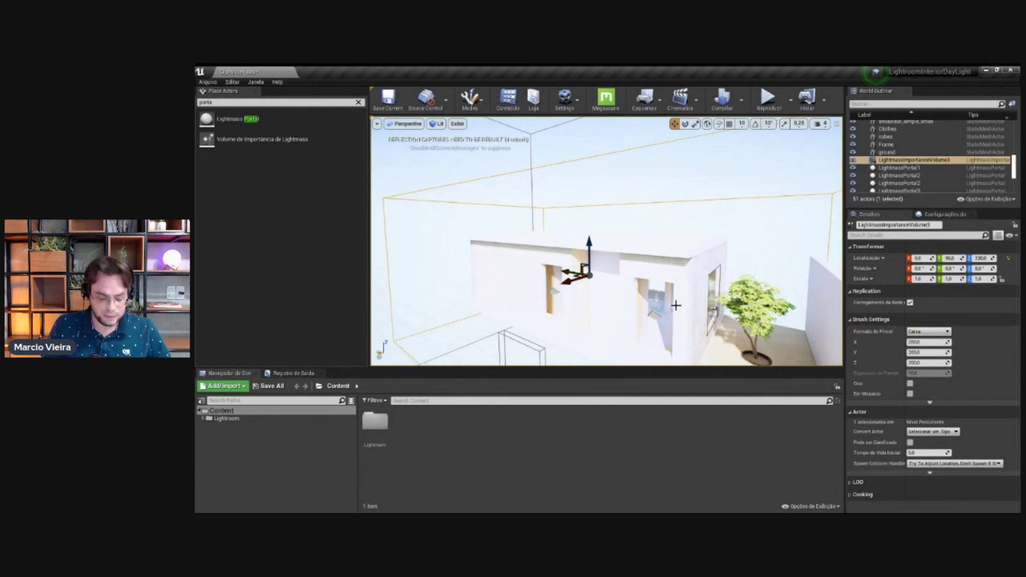
Step: Orbit and zoom so the importance volume around the house fills the view
{"action": "right_click_drag", "start_coordinate": [676, 305], "coordinate": [574, 201]}
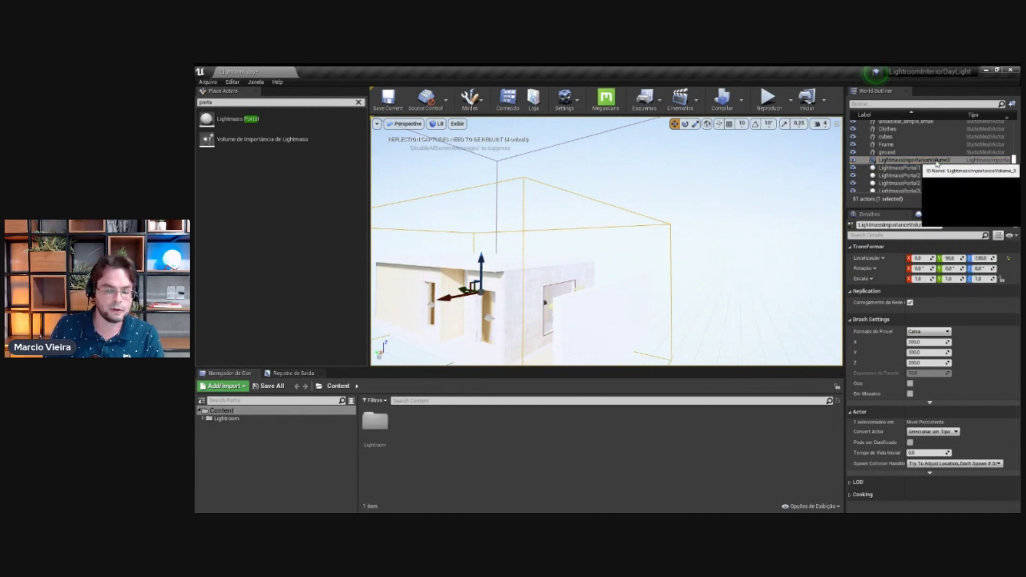
{"action": "right_click_drag", "start_coordinate": [659, 213], "coordinate": [670, 212]}
{"action": "scroll", "coordinate": [668, 209], "scroll_direction": "down", "scroll_amount": 3}
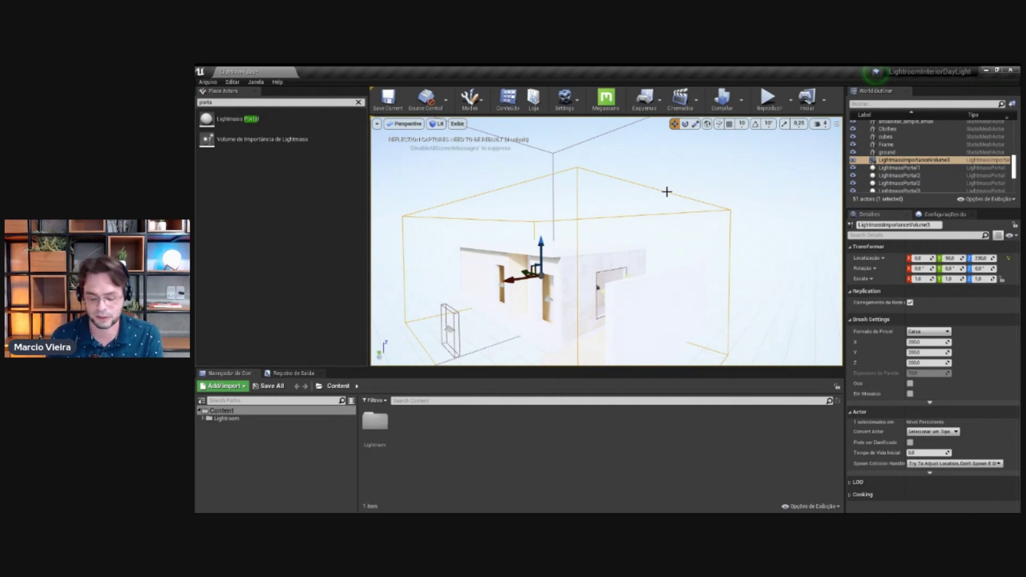
{"action": "scroll", "coordinate": [669, 221], "scroll_direction": "up", "scroll_amount": 3}
{"action": "scroll", "coordinate": [664, 209], "scroll_direction": "up", "scroll_amount": 2}
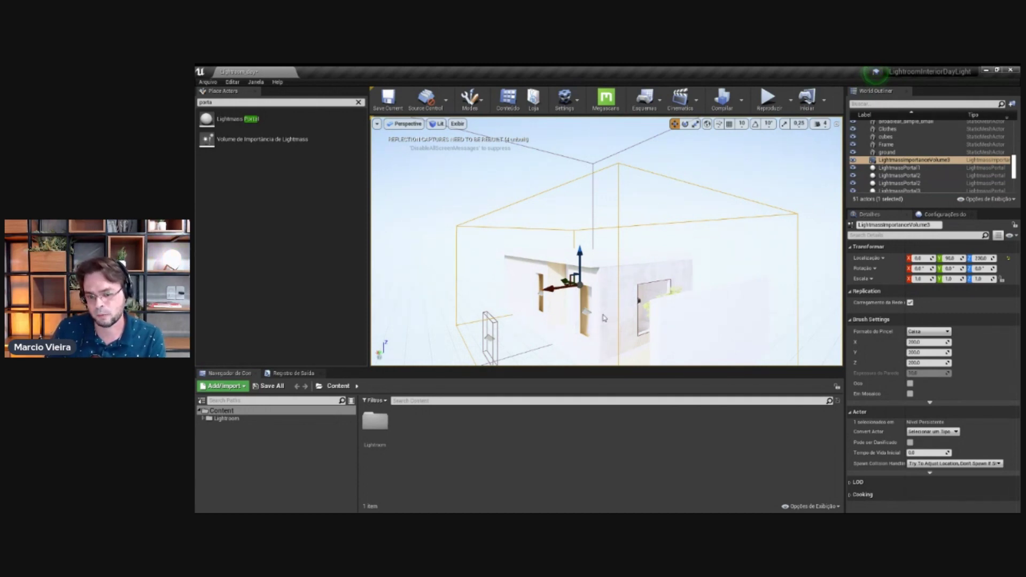
Step: Orbit closer around the house, then search Place Actors for Lightmass actors
{"action": "right_click_drag", "start_coordinate": [604, 318], "coordinate": [602, 329]}
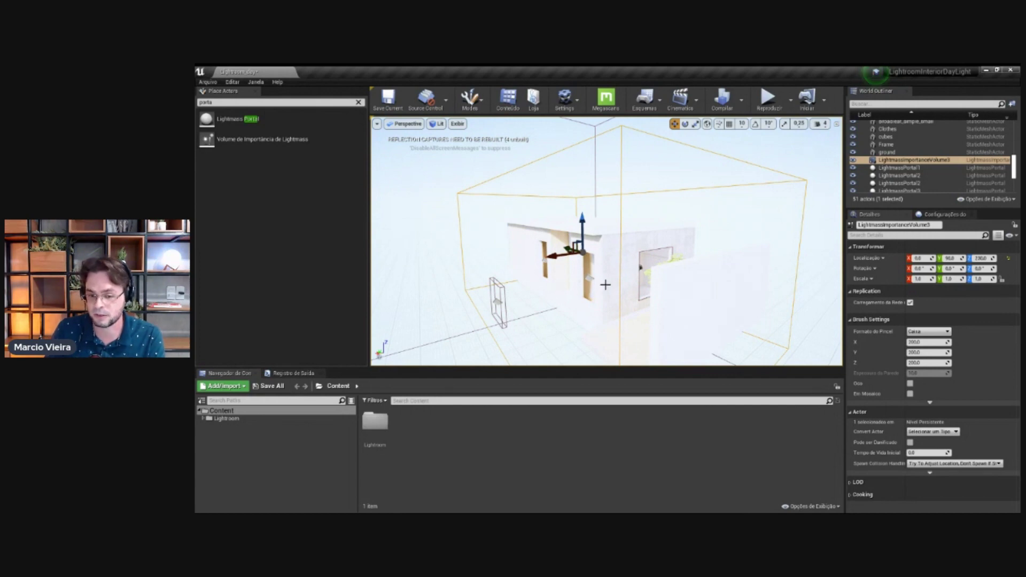
{"action": "right_click_drag", "start_coordinate": [610, 272], "coordinate": [647, 193]}
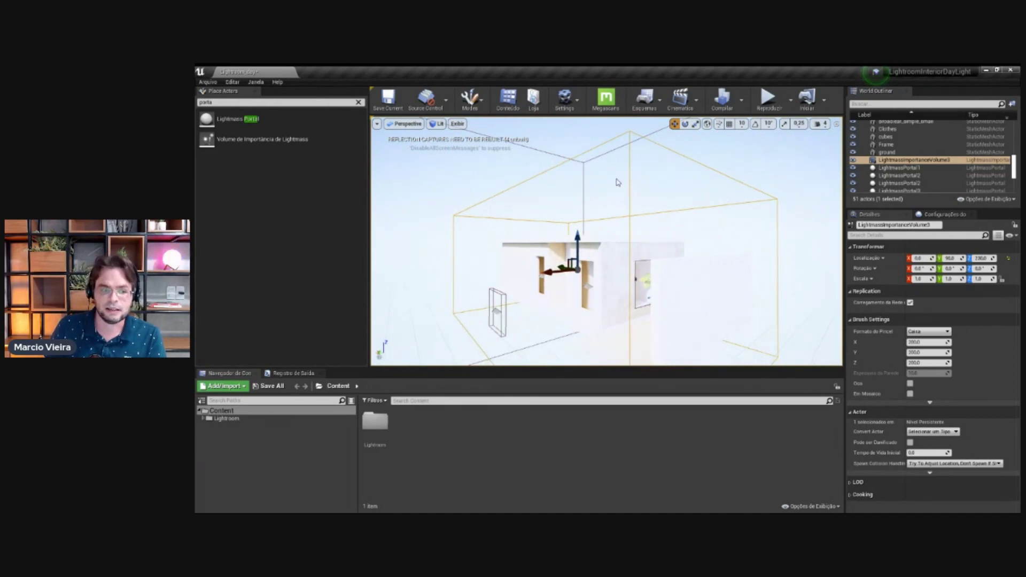
{"action": "left_click", "coordinate": [248, 103]}
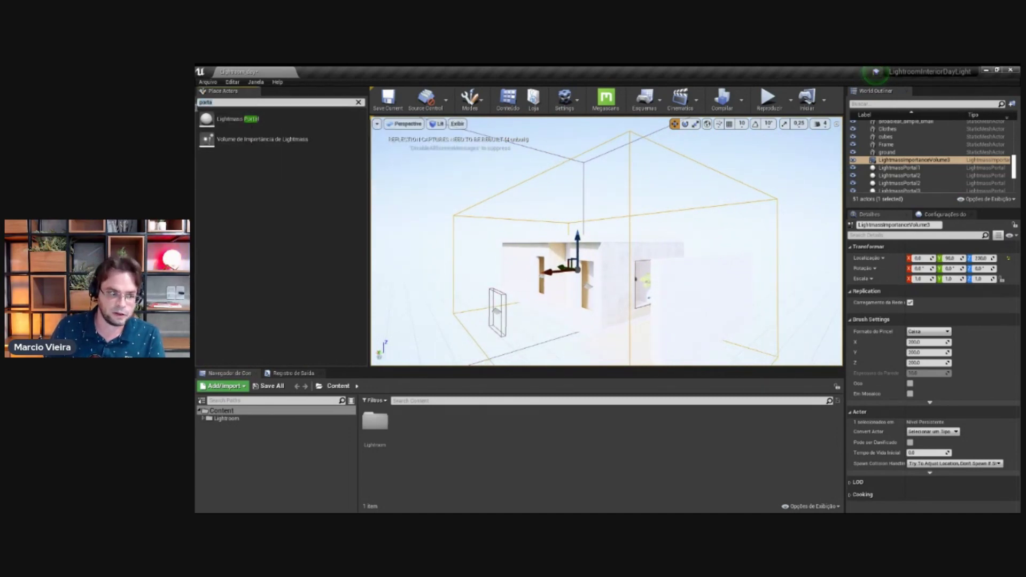
{"action": "type", "text": "lighma"}
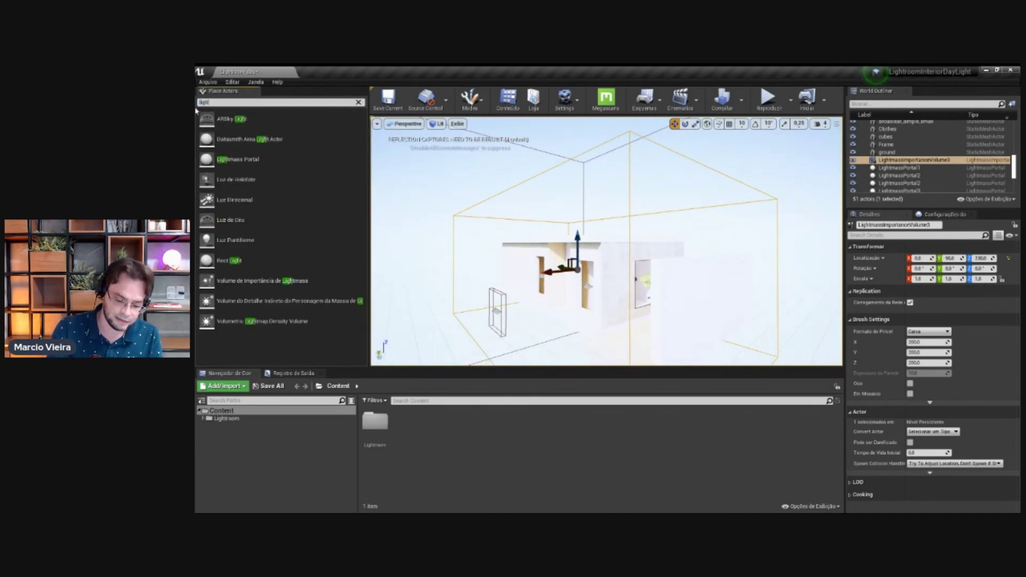
Step: Search 'lightma' and drag a new Lightmass Importance Volume into the scene
{"action": "key", "text": "BackSpace"}
{"action": "key", "text": "BackSpace"}
{"action": "type", "text": "t"}
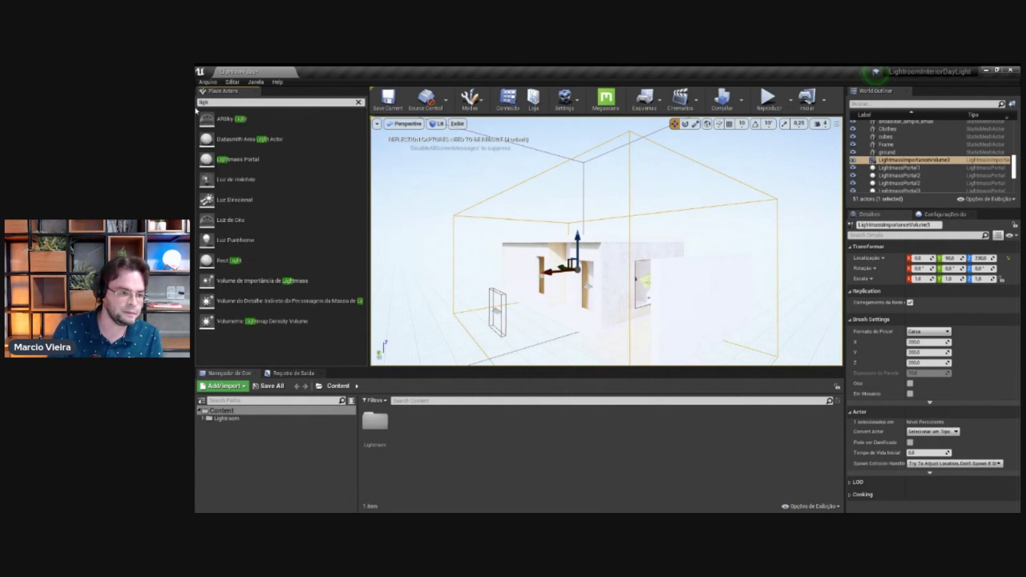
{"action": "type", "text": "ma"}
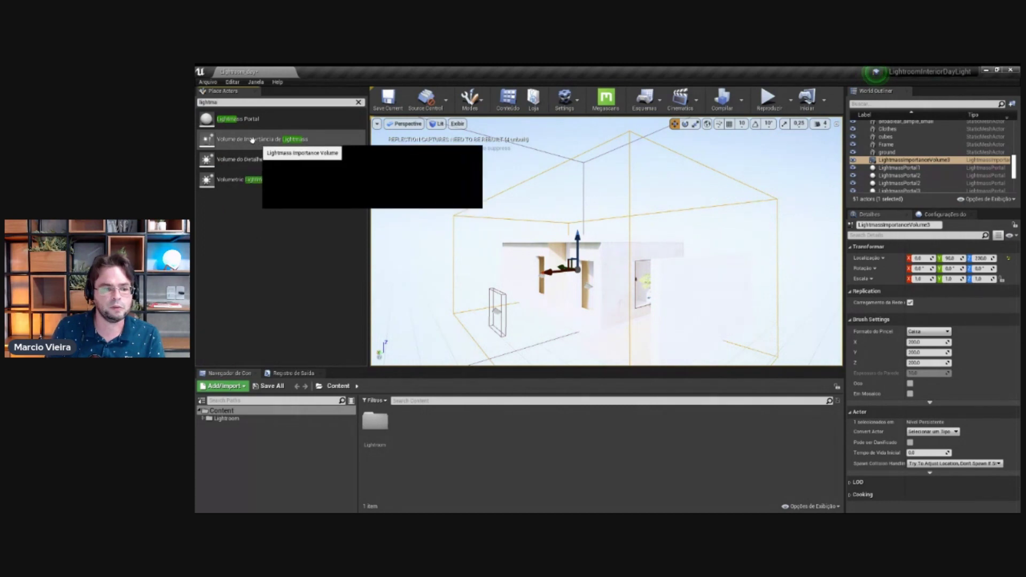
{"action": "left_click", "coordinate": [278, 138]}
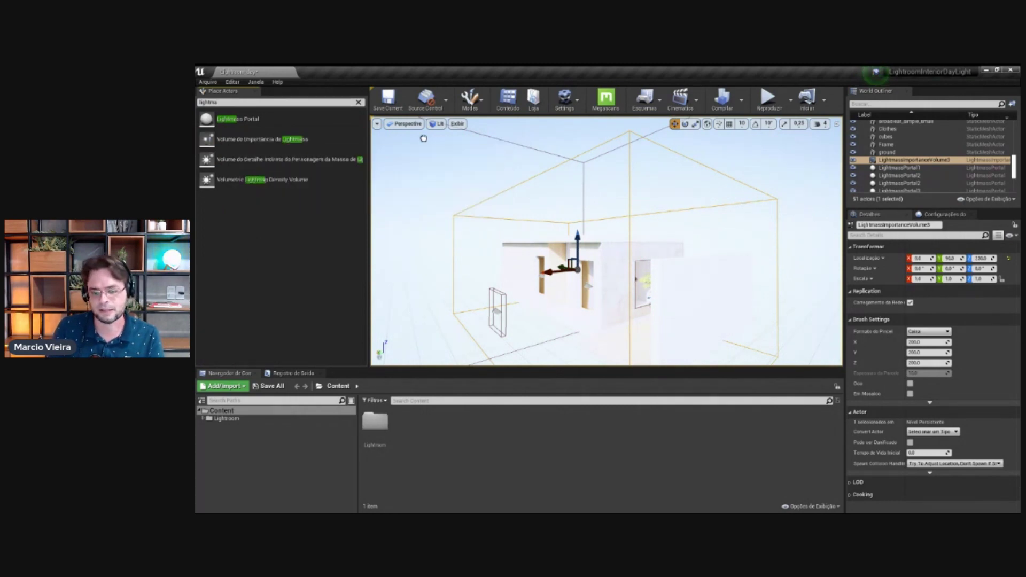
{"action": "left_click_drag", "start_coordinate": [277, 139], "coordinate": [486, 245]}
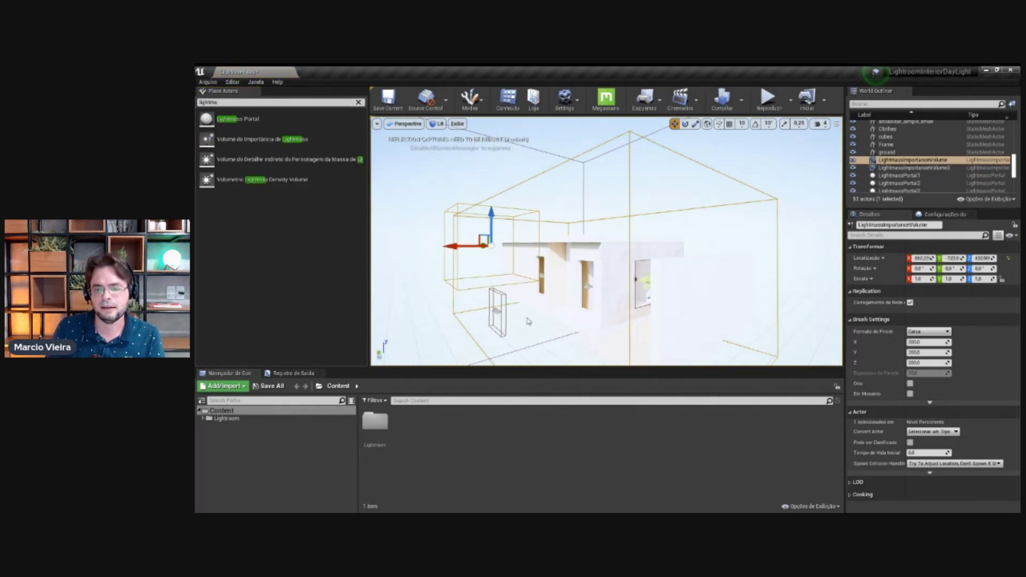
Step: Scale the new importance volume up along Y and Z
{"action": "left_click", "coordinate": [695, 123]}
{"action": "mouse_move", "coordinate": [630, 220]}
{"action": "right_mouse_down"}
{"action": "mouse_move", "coordinate": [668, 235]}
{"action": "mouse_move", "coordinate": [603, 232]}
{"action": "right_mouse_up"}
{"action": "left_click_drag", "start_coordinate": [603, 233], "coordinate": [567, 238]}
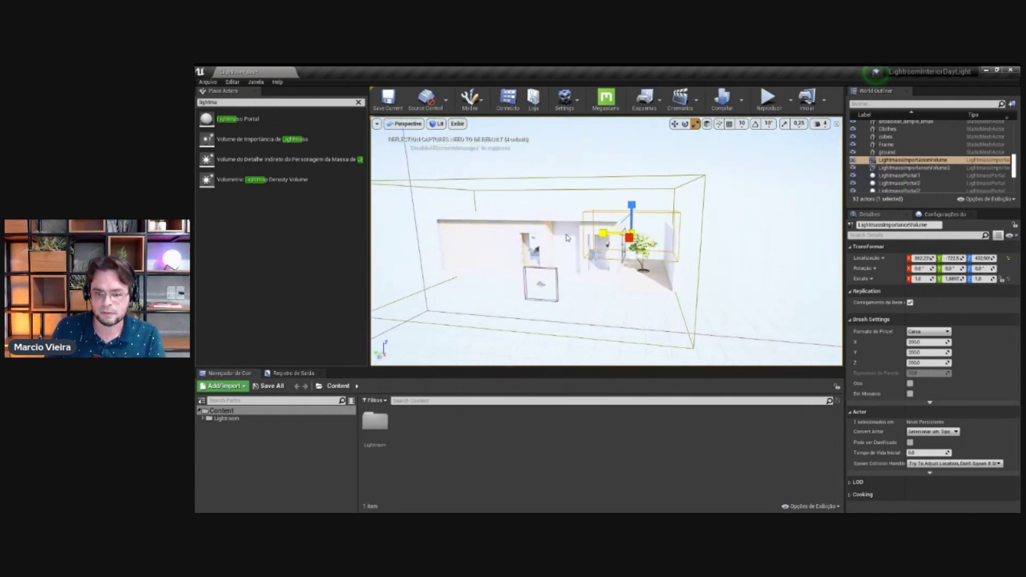
{"action": "left_click_drag", "start_coordinate": [631, 205], "coordinate": [550, 182]}
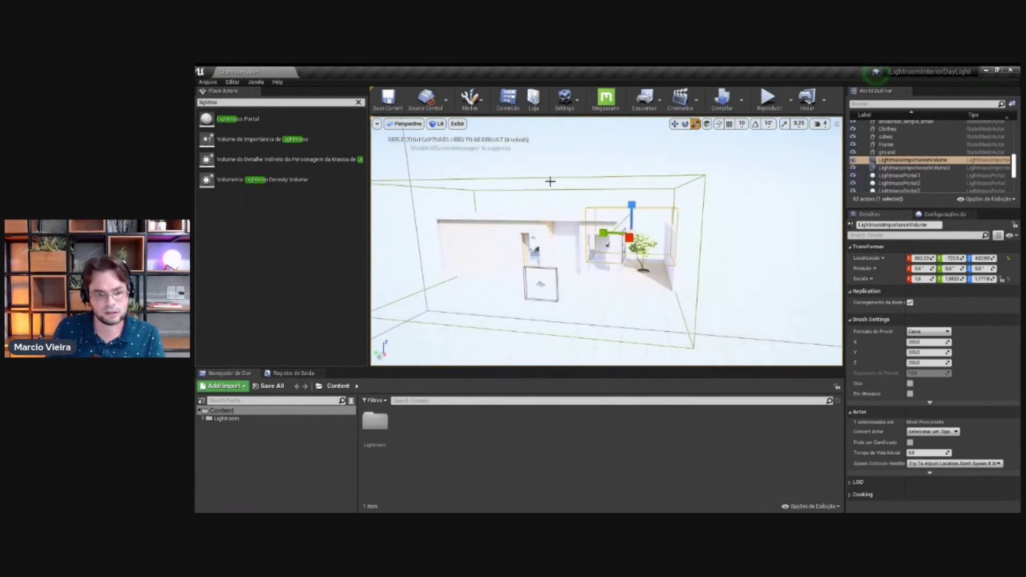
Step: Switch the viewport to Bottom view and frame the volume
{"action": "left_click", "coordinate": [406, 124]}
{"action": "left_click", "coordinate": [417, 158]}
{"action": "key", "text": "f"}
Step: Delete the new importance volume and reselect LightmassImportanceVolume3
{"action": "scroll", "coordinate": [615, 256], "scroll_direction": "down", "scroll_amount": 3}
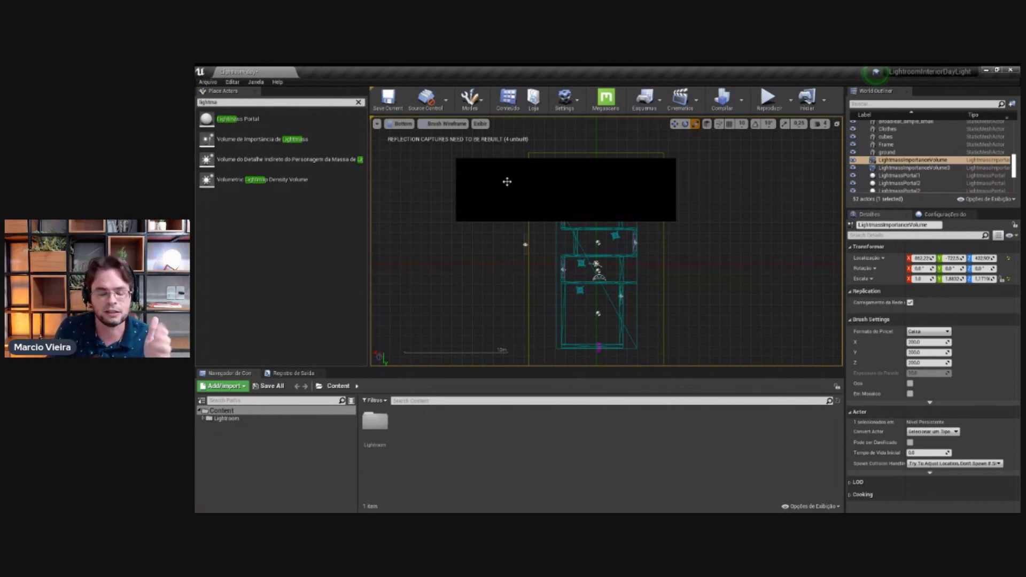
{"action": "key", "text": "Delete"}
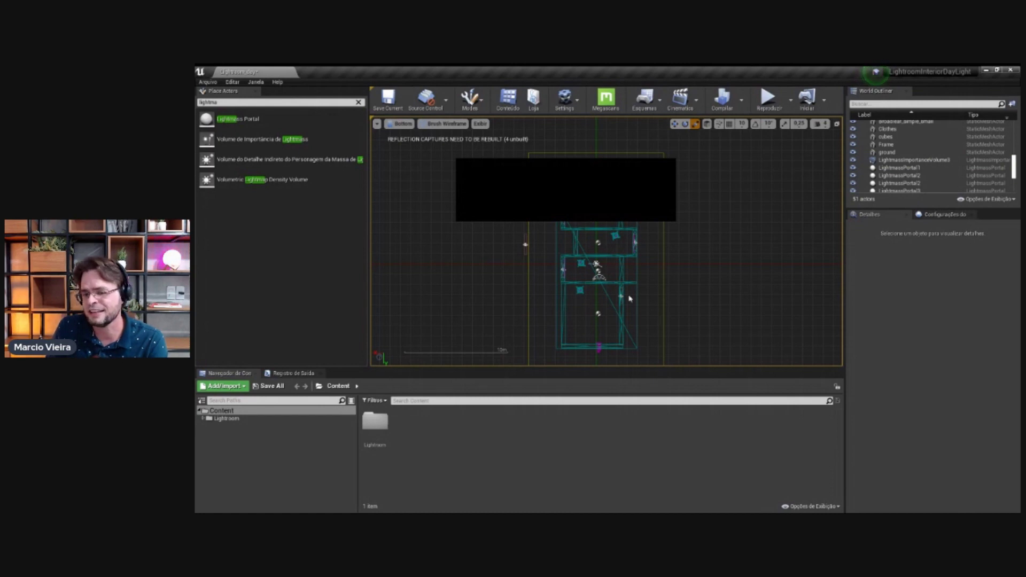
{"action": "left_click", "coordinate": [662, 200]}
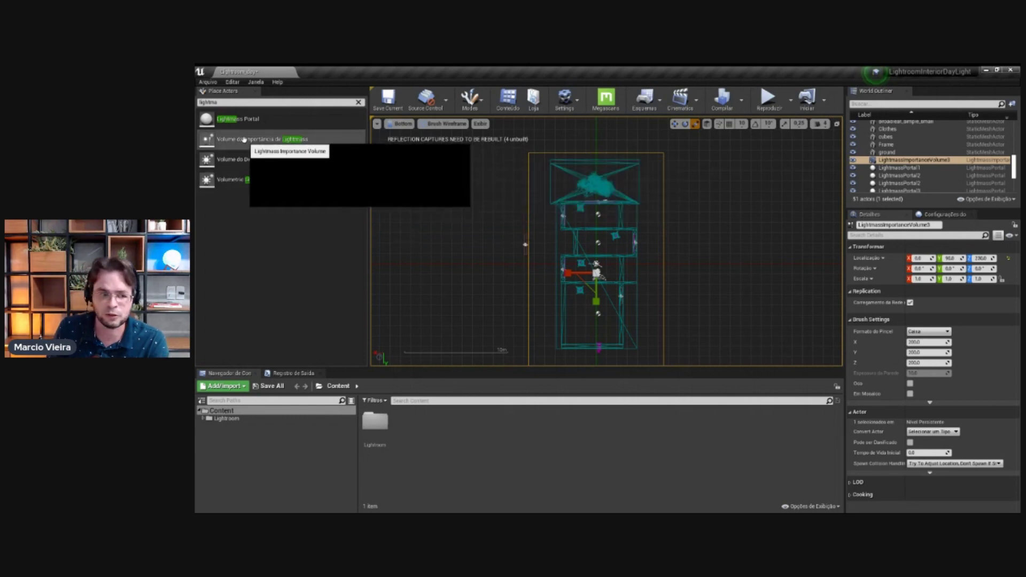
Step: Return the viewport to lit Perspective and orbit around the house
{"action": "left_click", "coordinate": [409, 124]}
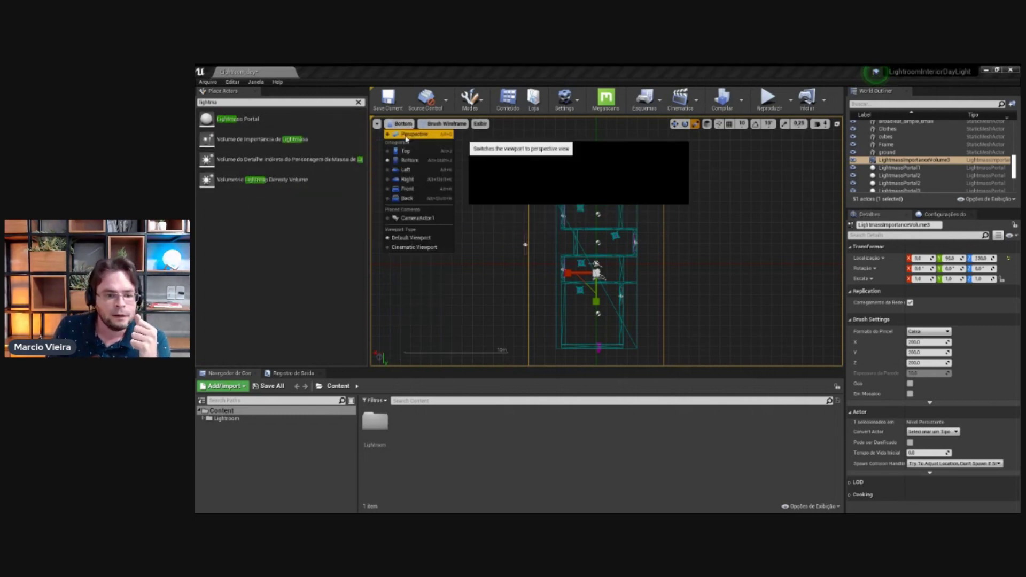
{"action": "left_click", "coordinate": [411, 138]}
{"action": "right_click_drag", "start_coordinate": [613, 273], "coordinate": [658, 275]}
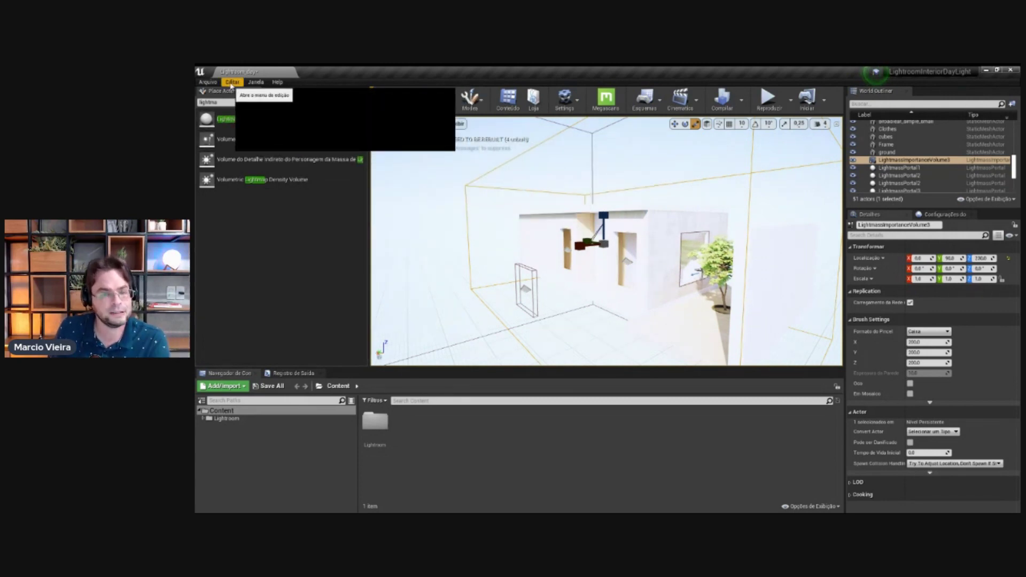
Step: Review the Experimental Lighting Builds options in Editor Preferences, then close the window
{"action": "left_click", "coordinate": [231, 82]}
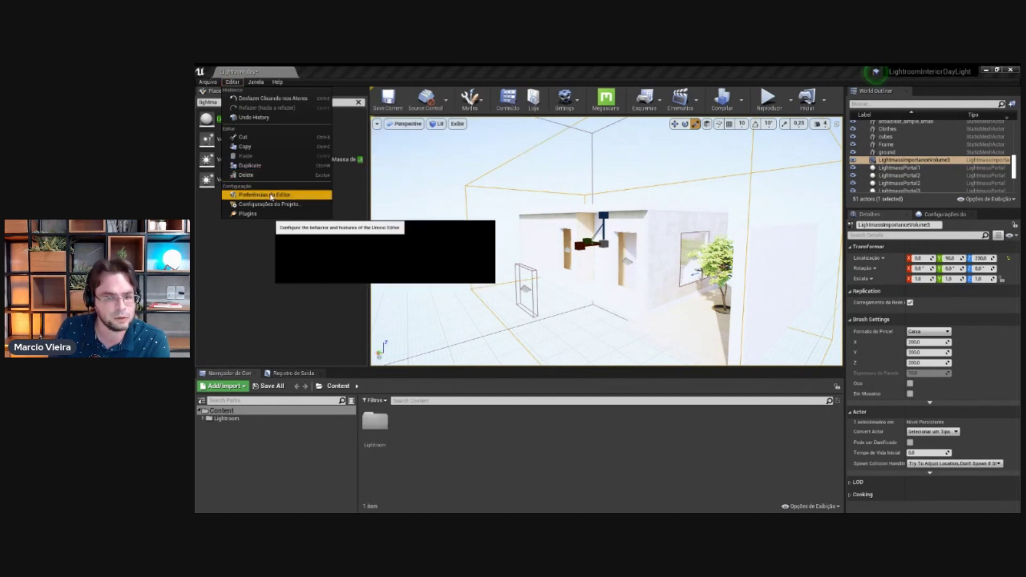
{"action": "left_click", "coordinate": [271, 196]}
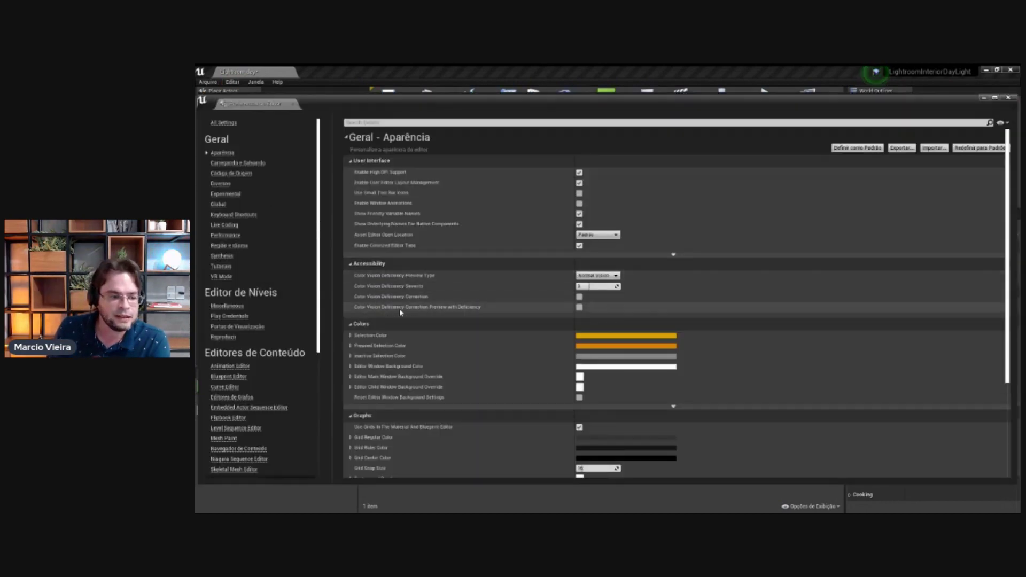
{"action": "left_click", "coordinate": [225, 194]}
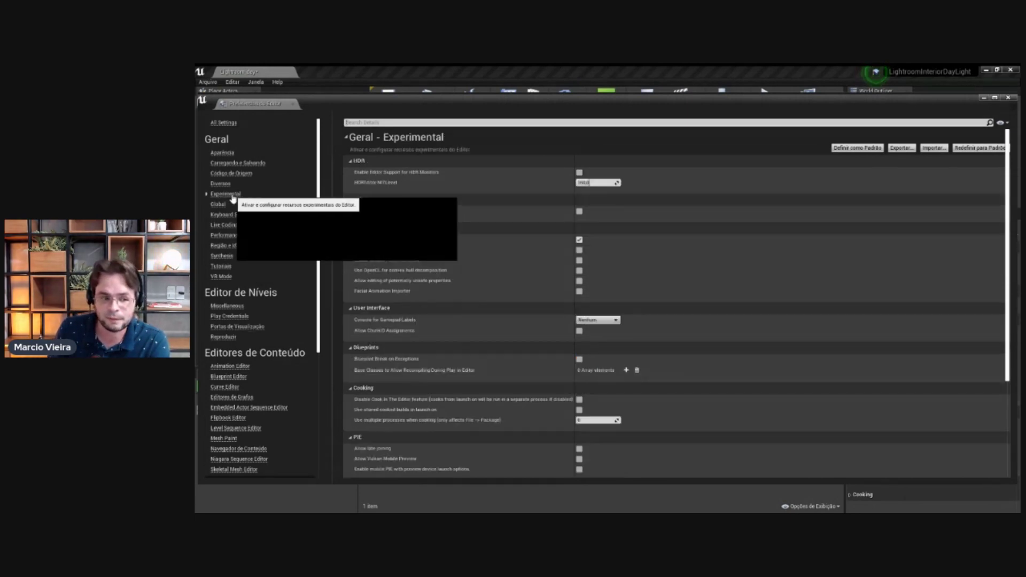
{"action": "scroll", "coordinate": [523, 281], "scroll_direction": "down", "scroll_amount": 1}
{"action": "scroll", "coordinate": [523, 282], "scroll_direction": "down", "scroll_amount": 1}
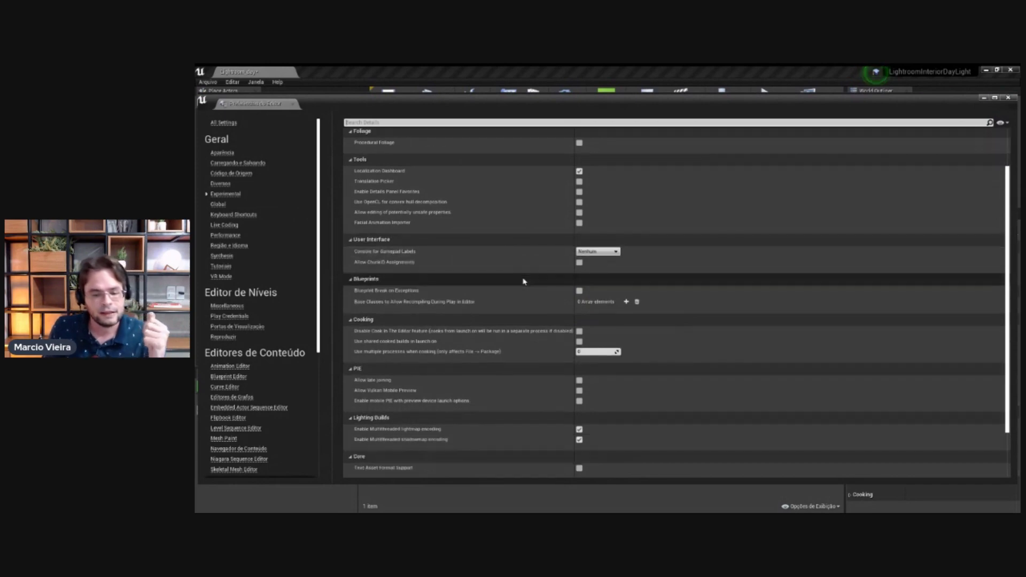
{"action": "scroll", "coordinate": [523, 281], "scroll_direction": "down", "scroll_amount": 1}
{"action": "scroll", "coordinate": [523, 282], "scroll_direction": "down", "scroll_amount": 1}
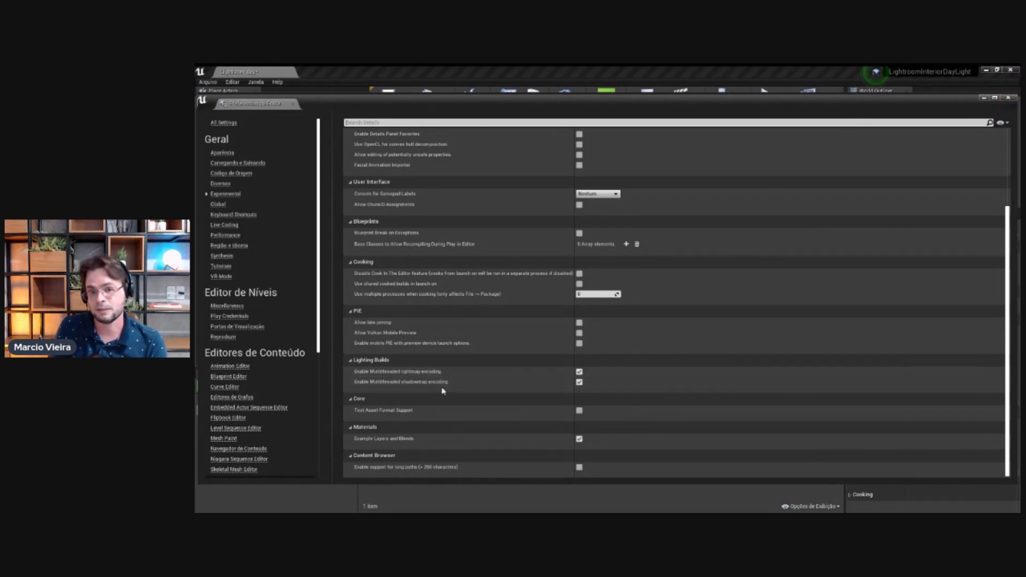
{"action": "left_click", "coordinate": [1009, 98]}
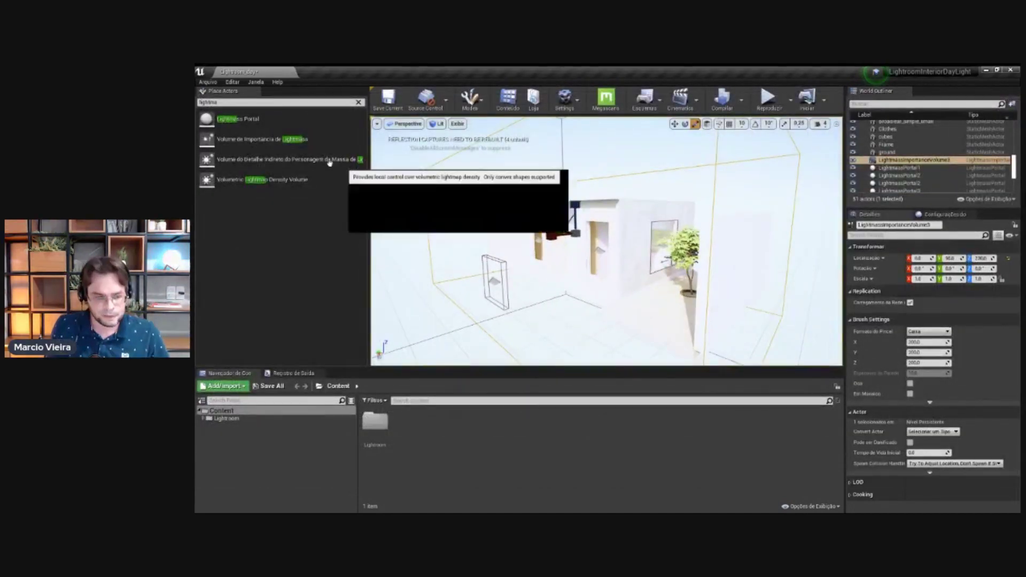
Step: Select LightmassPortal2 and the neighbouring window portal to inspect them
{"action": "left_click_drag", "start_coordinate": [573, 263], "coordinate": [689, 155]}
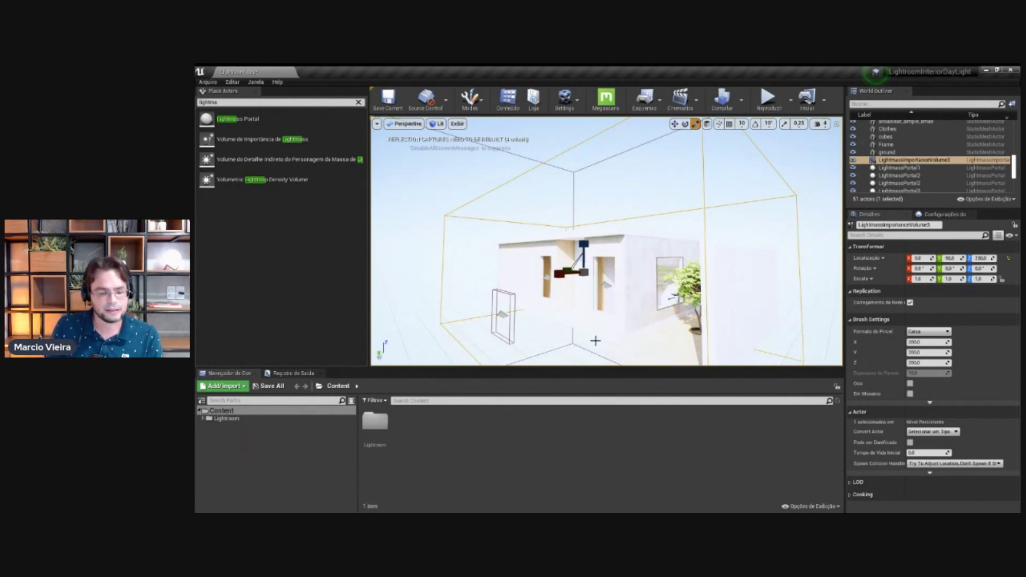
{"action": "left_click", "coordinate": [505, 321]}
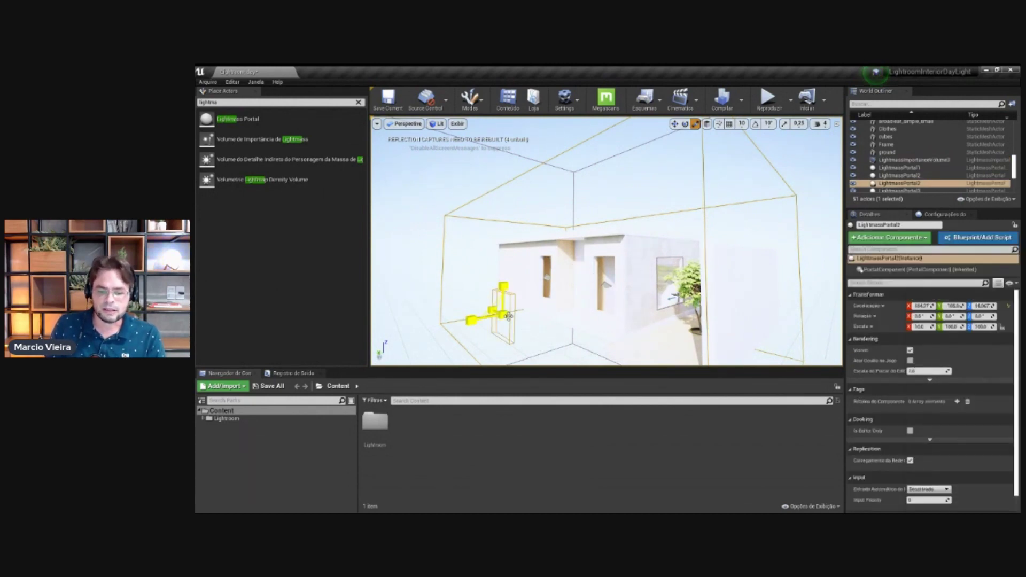
{"action": "left_click_drag", "start_coordinate": [517, 313], "coordinate": [568, 302]}
{"action": "scroll", "coordinate": [568, 302], "scroll_direction": "up", "scroll_amount": 5}
{"action": "left_click", "coordinate": [574, 262]}
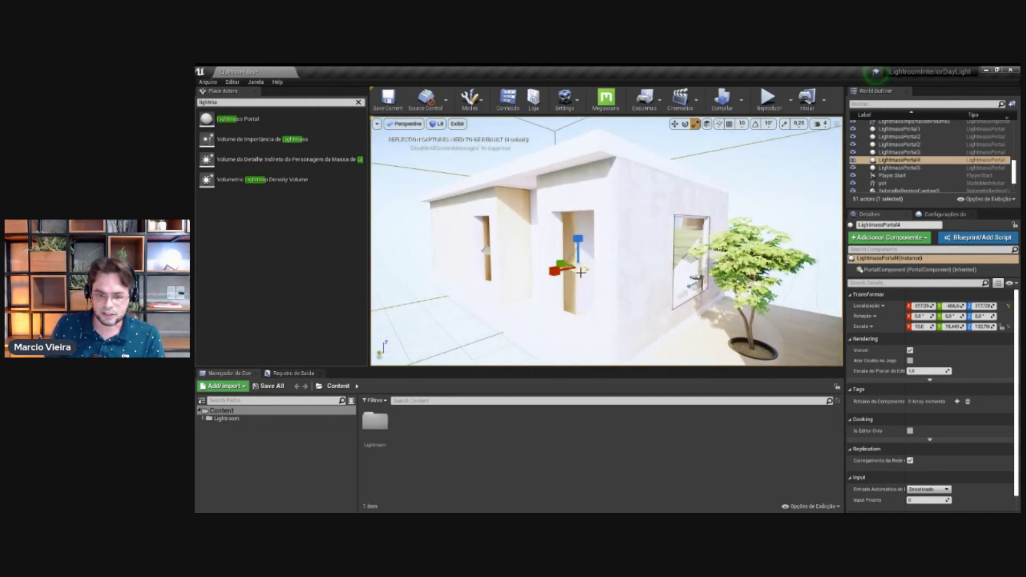
Step: Inspect LightmassPortal3 and LightmassPortal5 at the front and left windows
{"action": "left_click", "coordinate": [694, 256]}
{"action": "right_click_drag", "start_coordinate": [696, 257], "coordinate": [653, 261]}
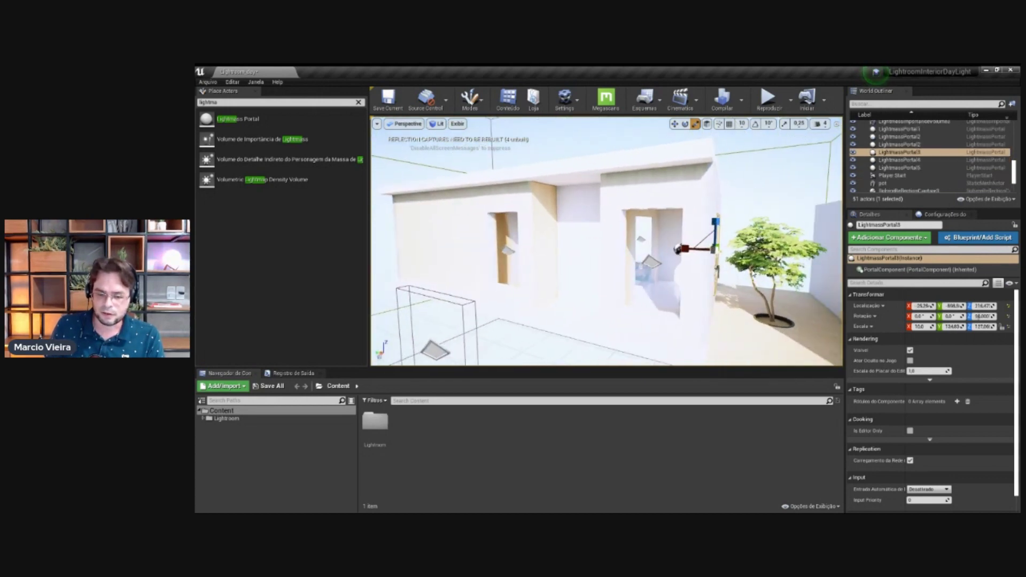
{"action": "right_click", "coordinate": [652, 262]}
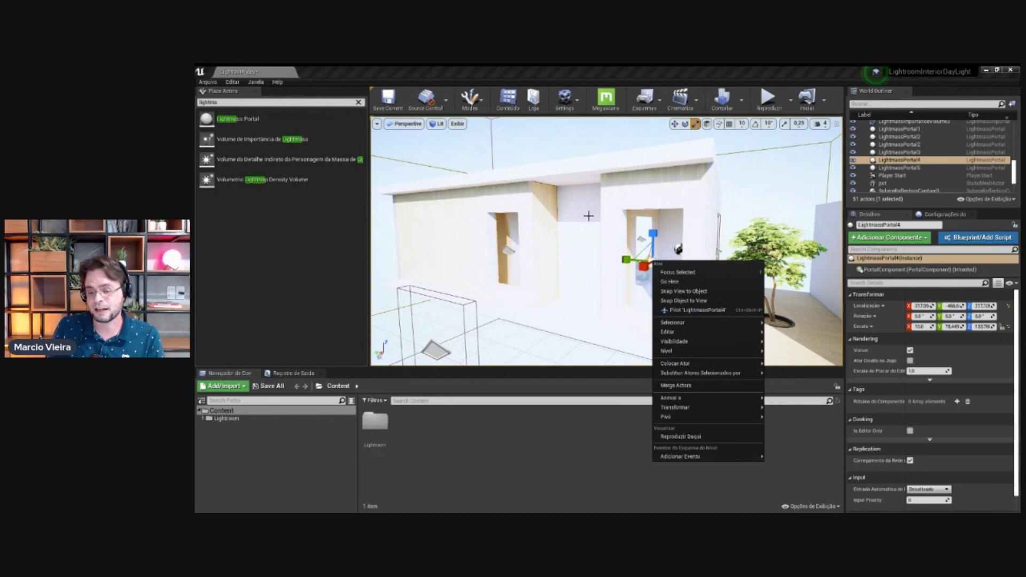
{"action": "left_click", "coordinate": [450, 271]}
{"action": "left_click", "coordinate": [507, 250]}
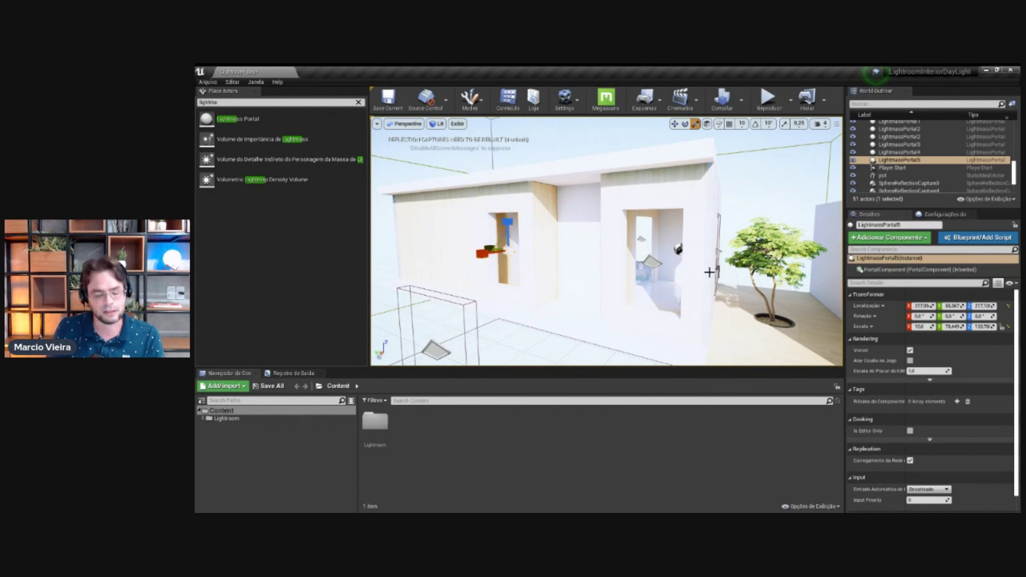
{"action": "mouse_move", "coordinate": [505, 251]}
{"action": "right_mouse_down"}
{"action": "mouse_move", "coordinate": [684, 280]}
{"action": "mouse_move", "coordinate": [667, 212]}
{"action": "right_mouse_up"}
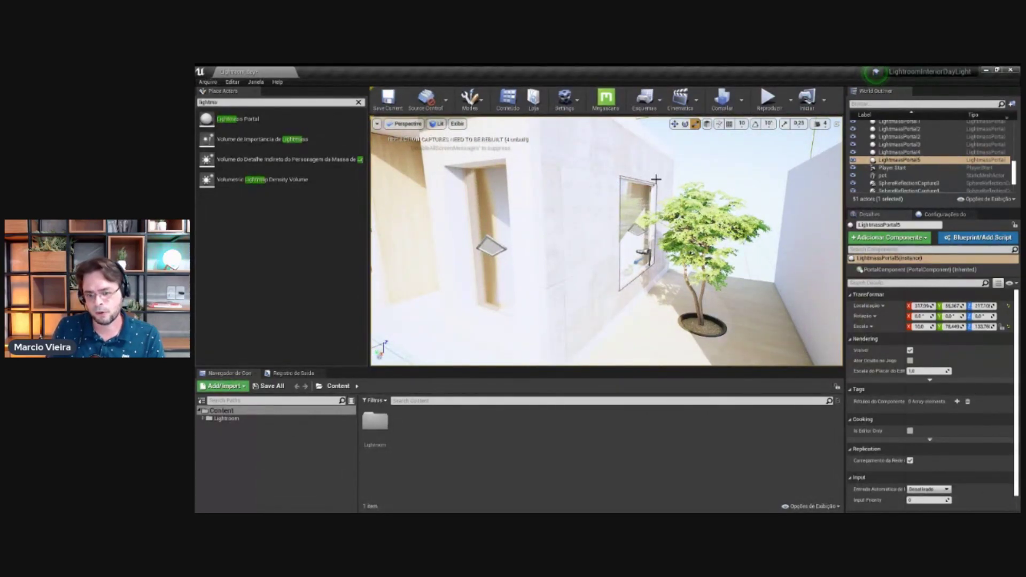
Step: Focus on the selected portal and pull back to see the whole building
{"action": "right_click_drag", "start_coordinate": [641, 236], "coordinate": [657, 238]}
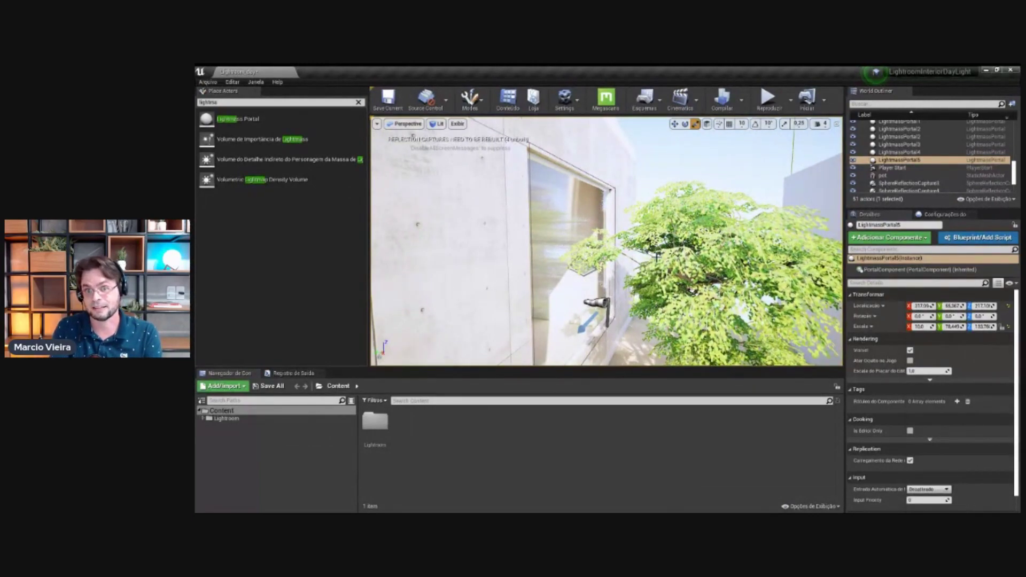
{"action": "key", "text": "f"}
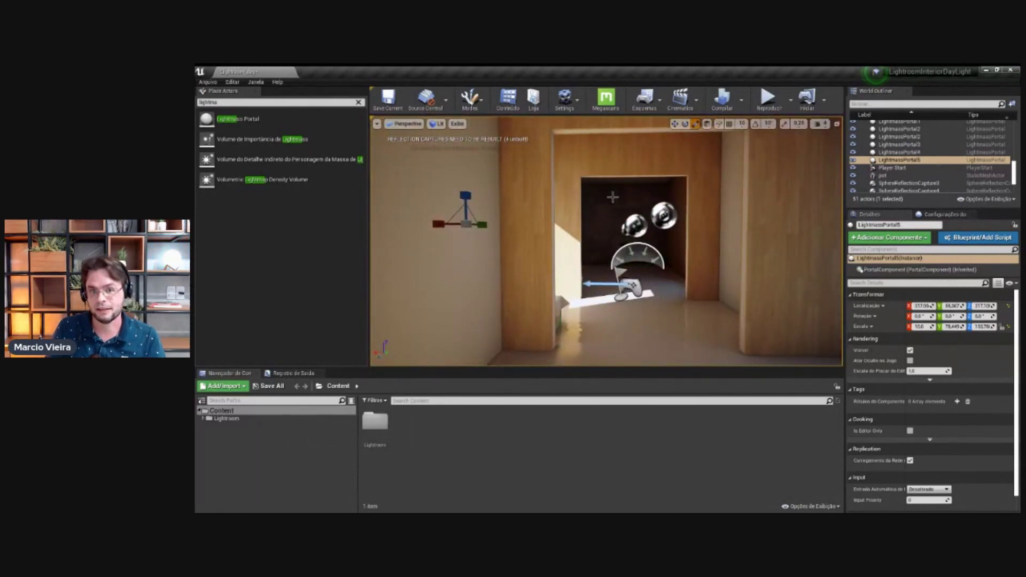
{"action": "scroll", "coordinate": [645, 264], "scroll_direction": "down", "scroll_amount": 10}
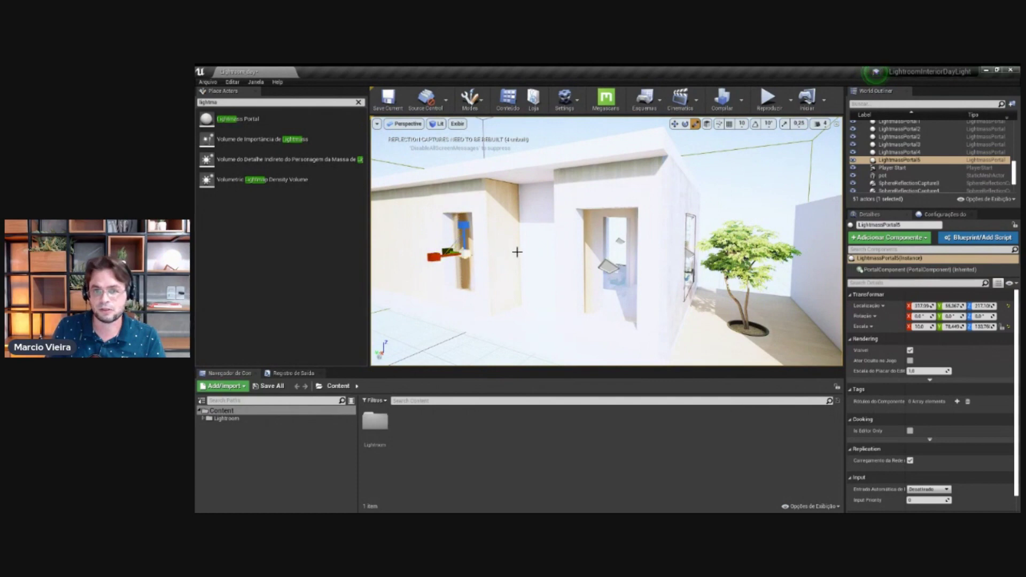
{"action": "left_click_drag", "start_coordinate": [521, 251], "coordinate": [485, 275]}
{"action": "scroll", "coordinate": [485, 275], "scroll_direction": "up", "scroll_amount": 3}
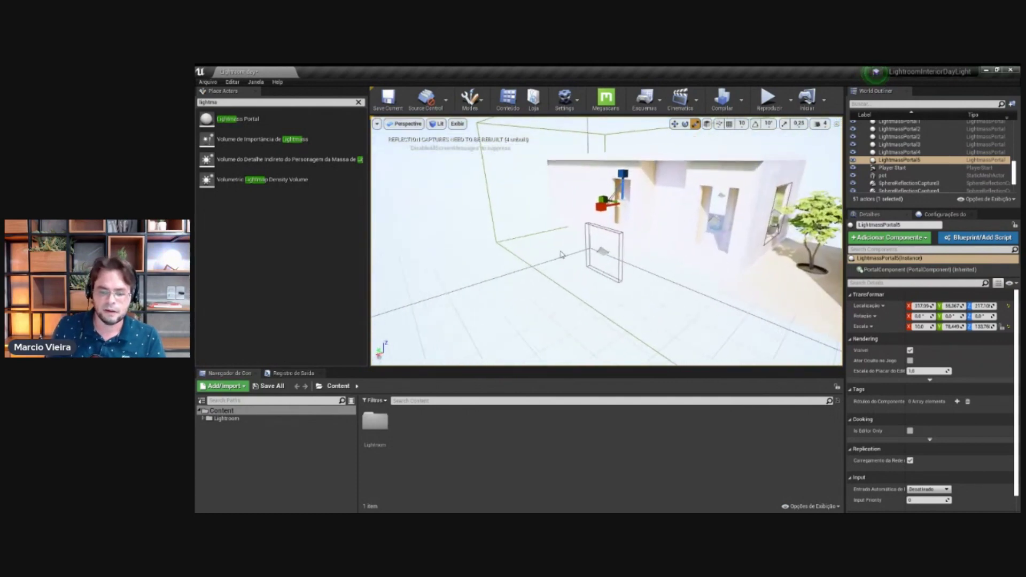
Step: Delete the extra Lightmass portal beside the building and fly into the wooden interior room
{"action": "left_click", "coordinate": [602, 251]}
{"action": "key", "text": "Delete"}
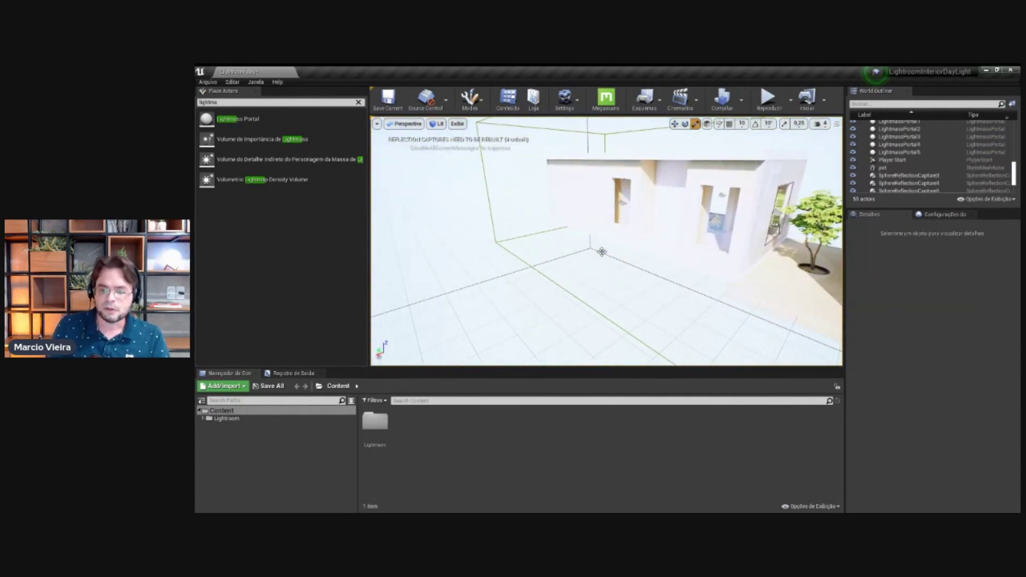
{"action": "scroll", "coordinate": [650, 236], "scroll_direction": "up", "scroll_amount": 5}
{"action": "left_click_drag", "start_coordinate": [650, 236], "coordinate": [457, 225]}
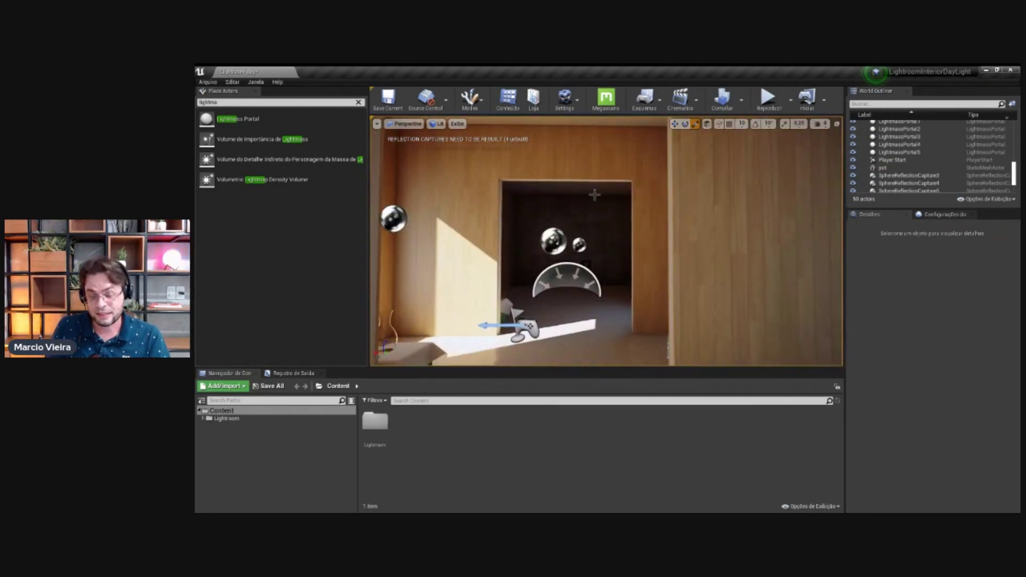
{"action": "mouse_move", "coordinate": [592, 194]}
{"action": "left_mouse_down"}
{"action": "mouse_move", "coordinate": [683, 211]}
{"action": "mouse_move", "coordinate": [608, 191]}
{"action": "left_mouse_up"}
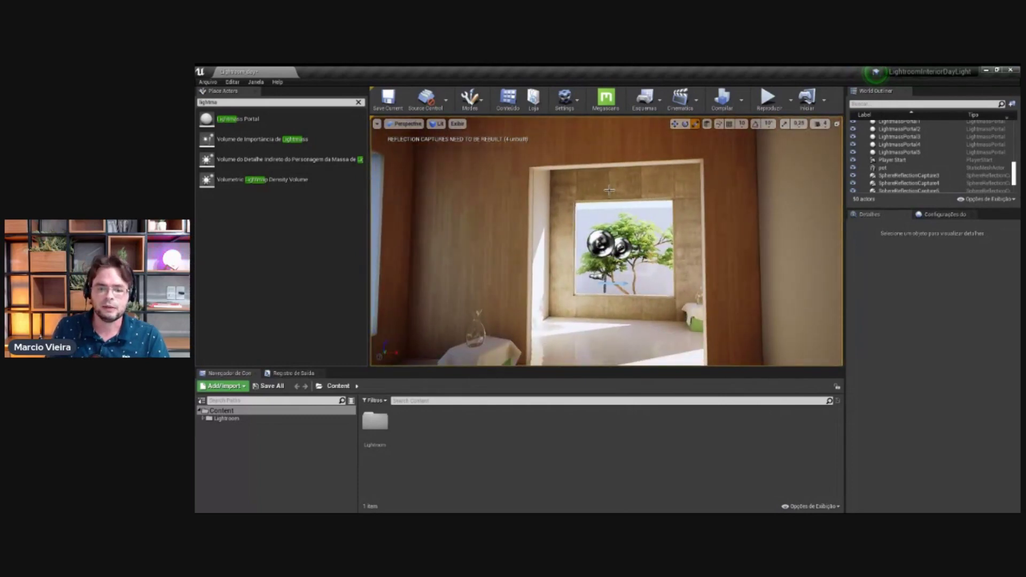
{"action": "left_click", "coordinate": [741, 102]}
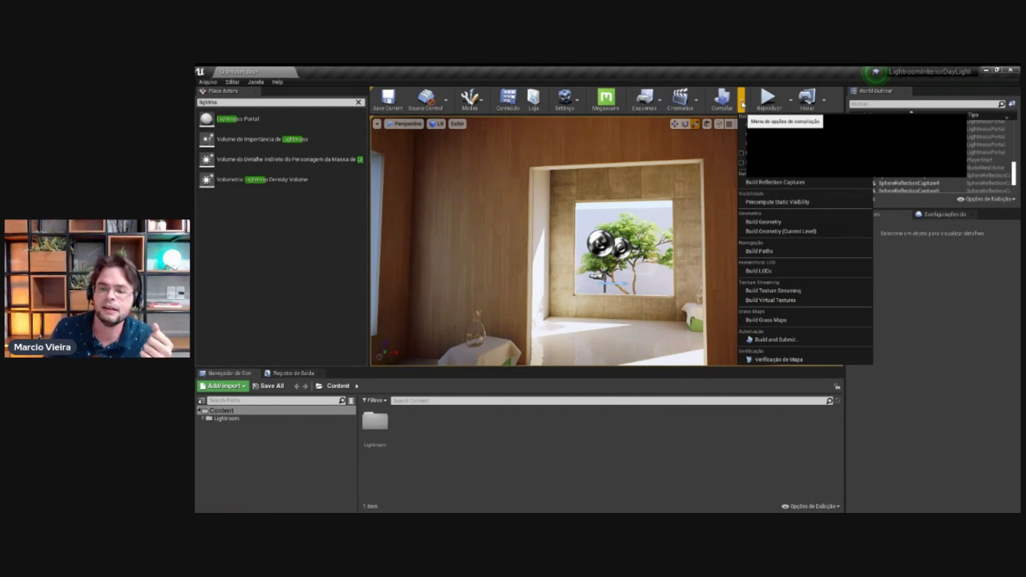
{"action": "mouse_move", "coordinate": [833, 134]}
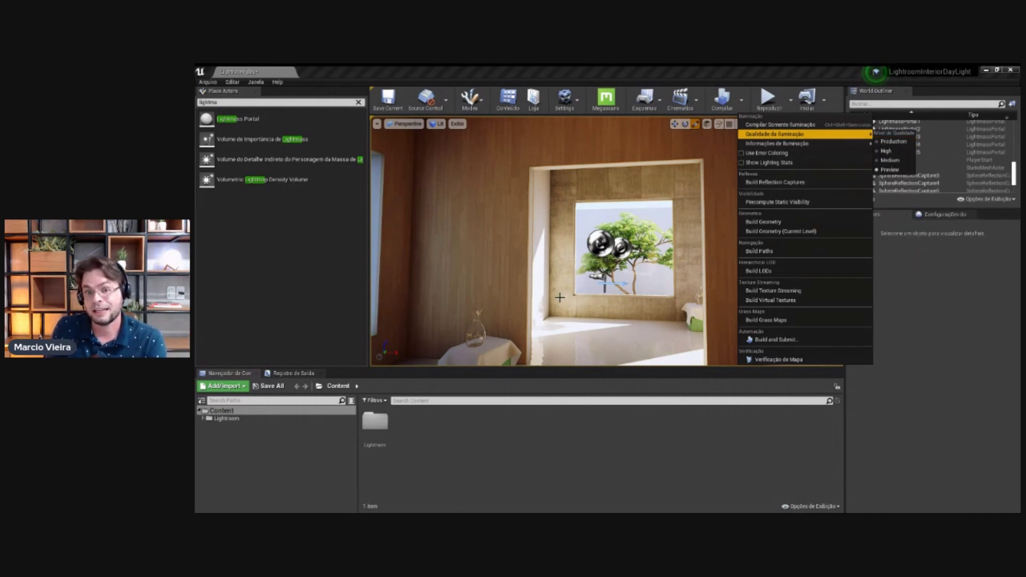
{"action": "left_click", "coordinate": [574, 311]}
{"action": "left_click_drag", "start_coordinate": [575, 311], "coordinate": [584, 262]}
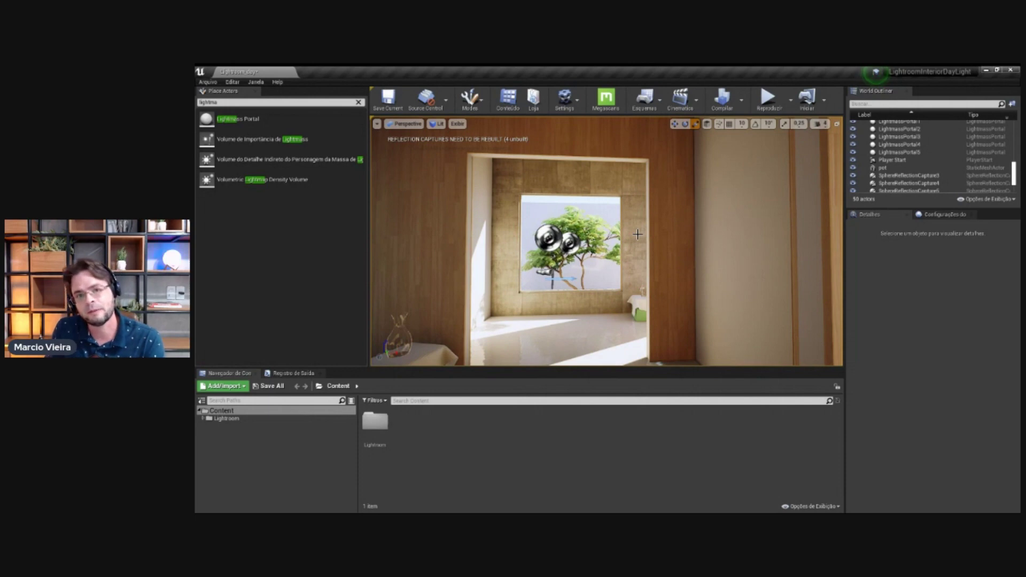
{"action": "scroll", "coordinate": [627, 266], "scroll_direction": "down", "scroll_amount": 5}
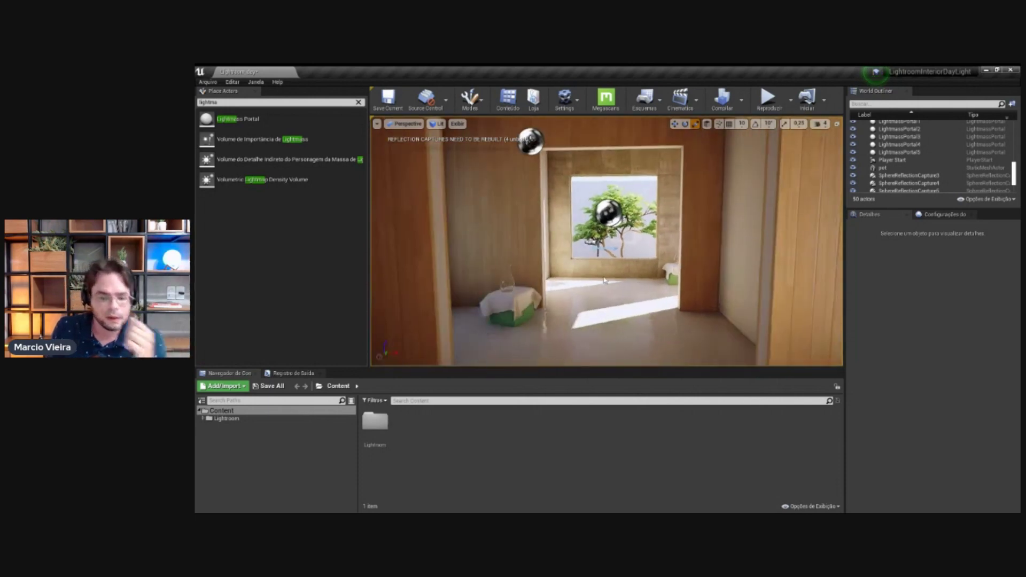
{"action": "scroll", "coordinate": [627, 262], "scroll_direction": "down", "scroll_amount": 3}
{"action": "scroll", "coordinate": [627, 262], "scroll_direction": "down", "scroll_amount": 3}
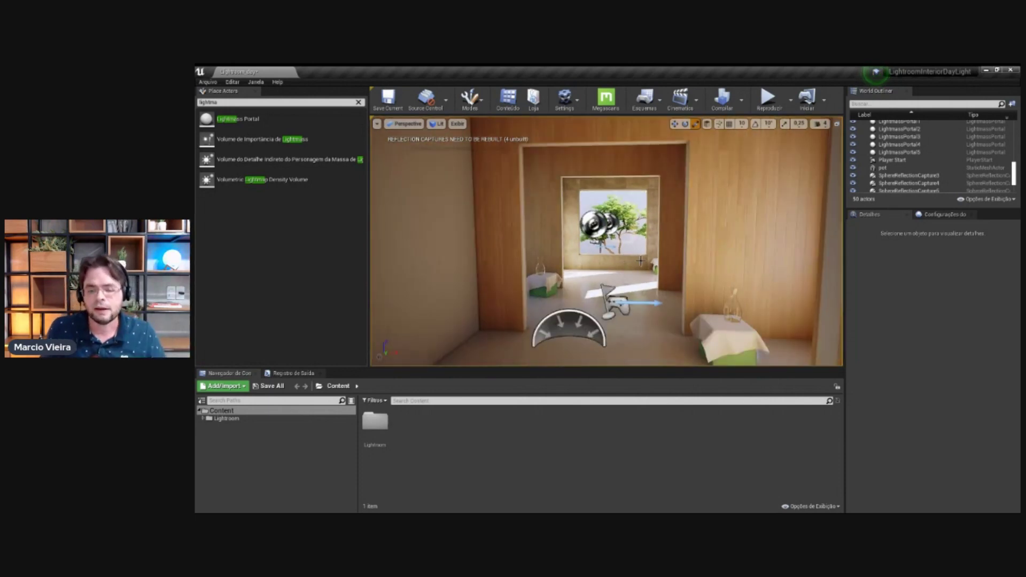
{"action": "right_click_drag", "start_coordinate": [647, 219], "coordinate": [647, 203]}
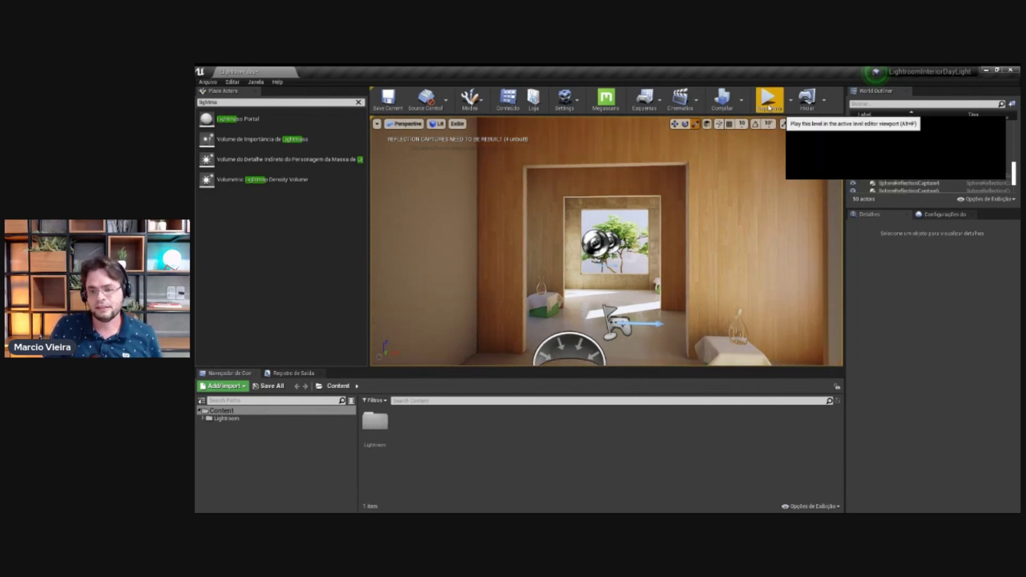
{"action": "left_click", "coordinate": [743, 100]}
{"action": "mouse_move", "coordinate": [780, 135]}
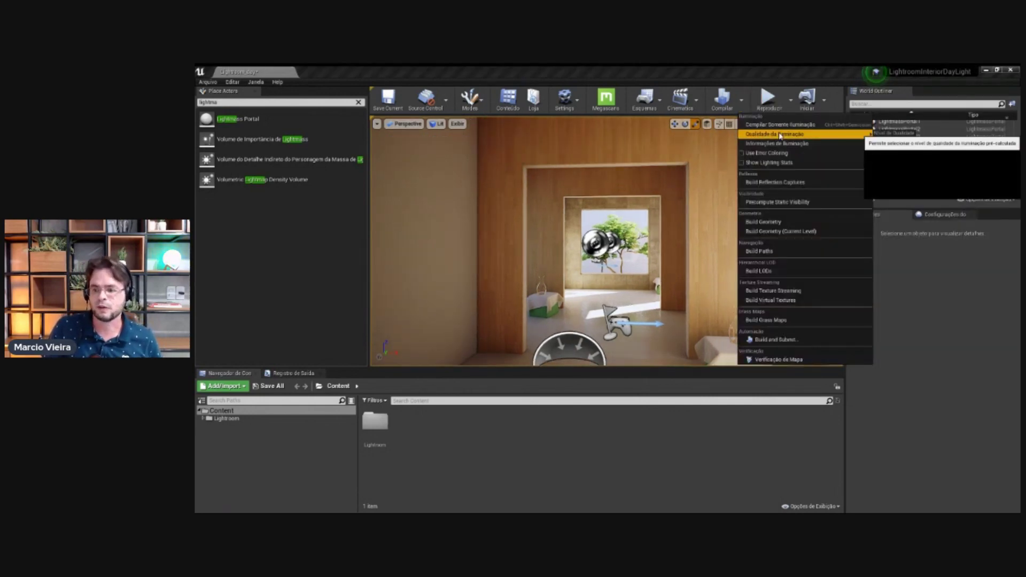
{"action": "left_click", "coordinate": [801, 70]}
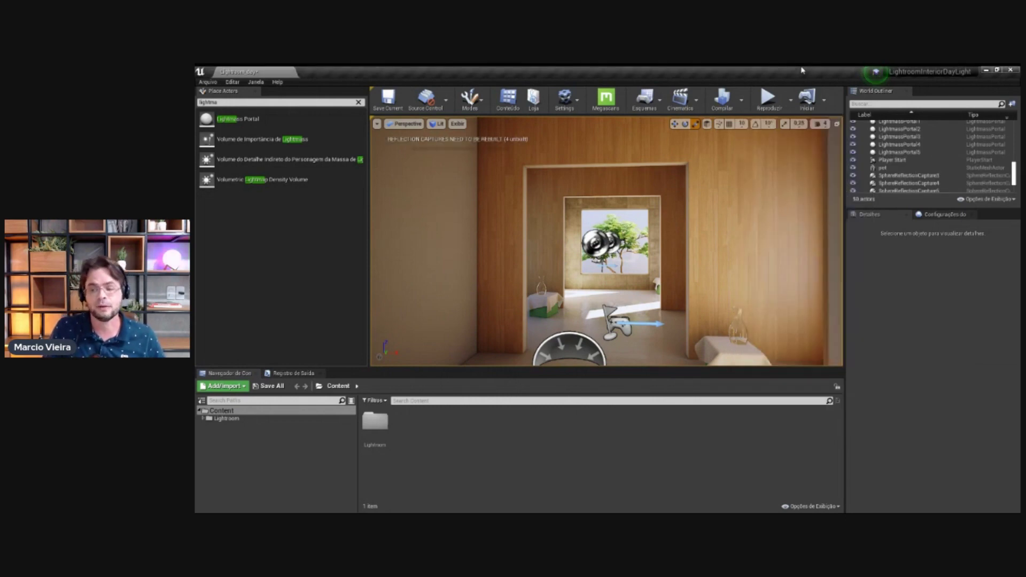
{"action": "left_click", "coordinate": [565, 99]}
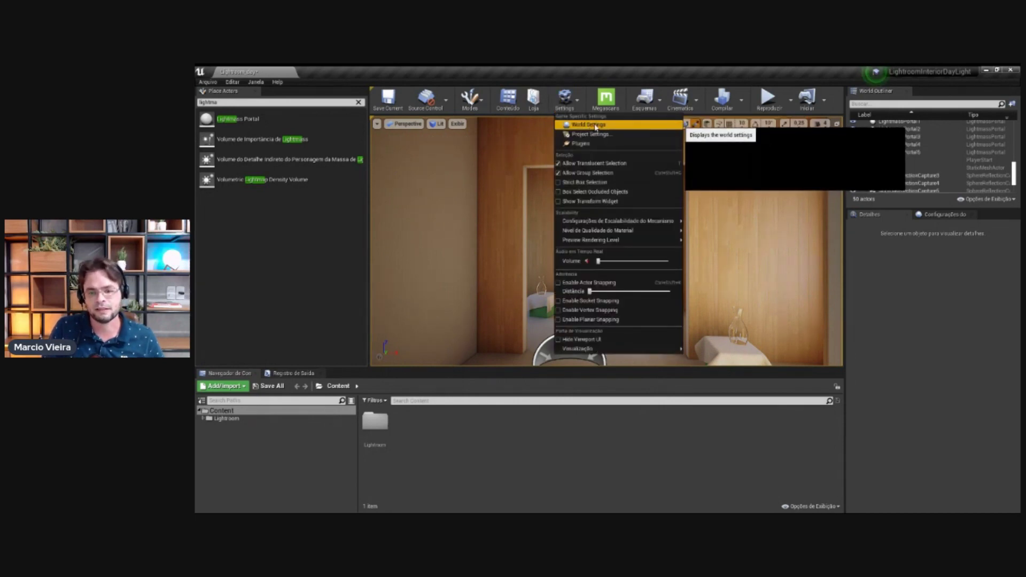
Step: In World Settings, reset Lightmass Settings to defaults so Static Lighting Level Scale returns to 1.0
{"action": "left_click", "coordinate": [598, 126]}
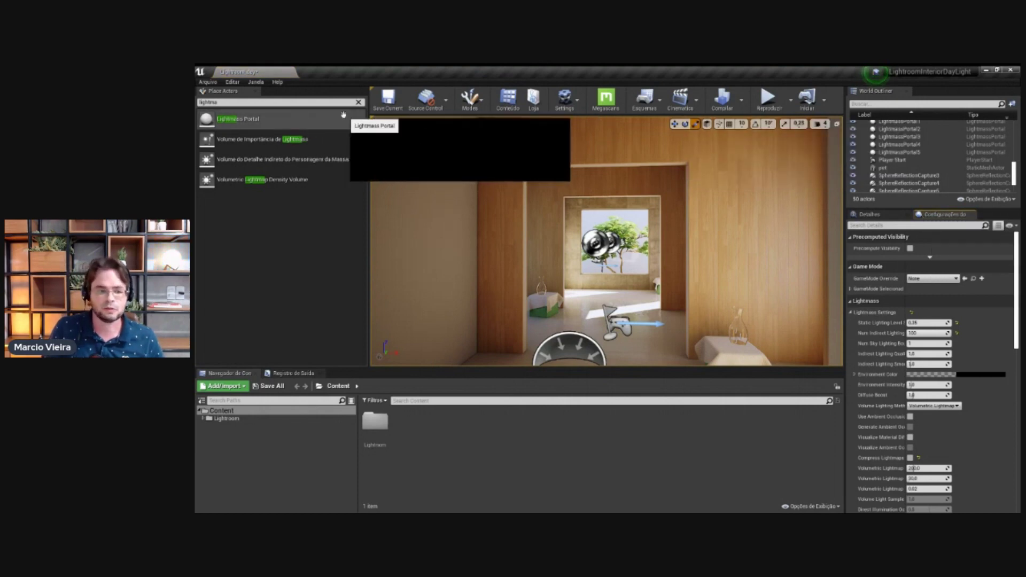
{"action": "left_click", "coordinate": [359, 102]}
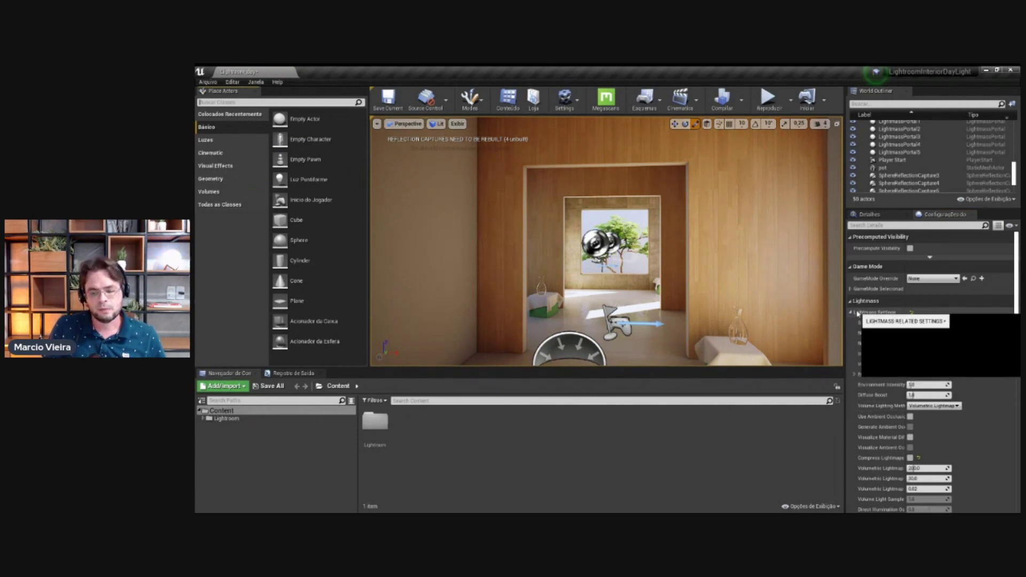
{"action": "left_click", "coordinate": [919, 313]}
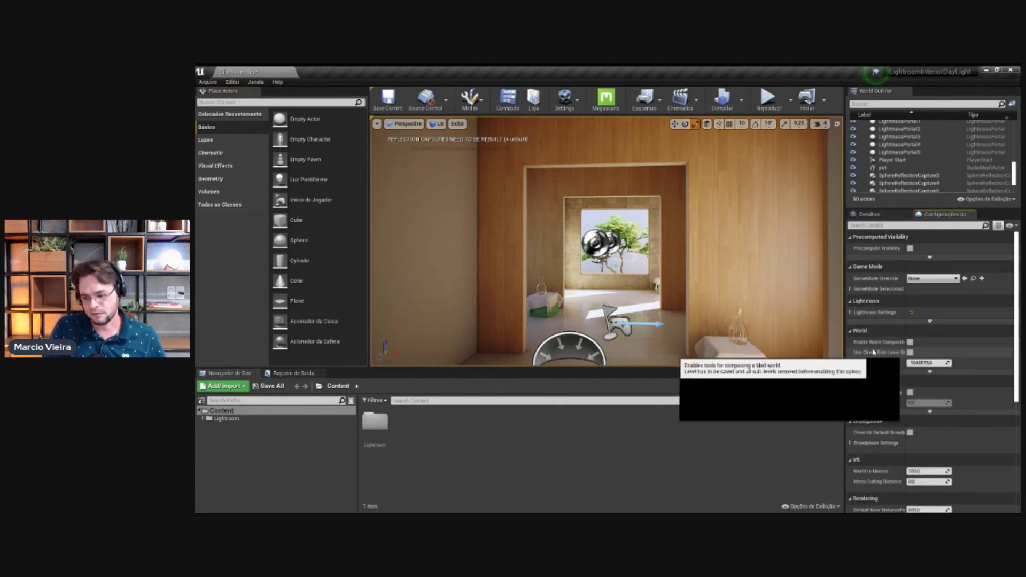
{"action": "left_click", "coordinate": [850, 313]}
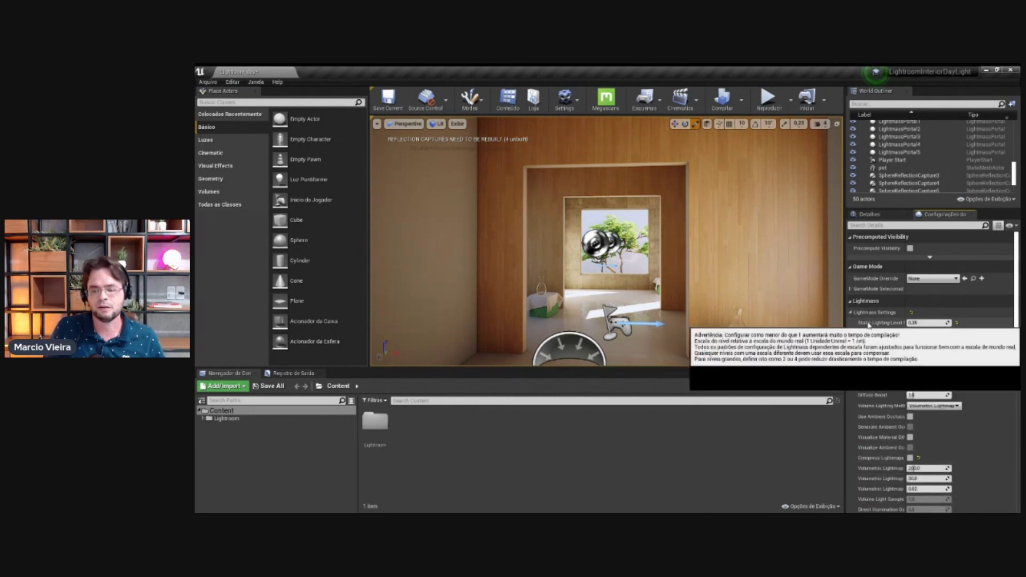
{"action": "left_click", "coordinate": [911, 314]}
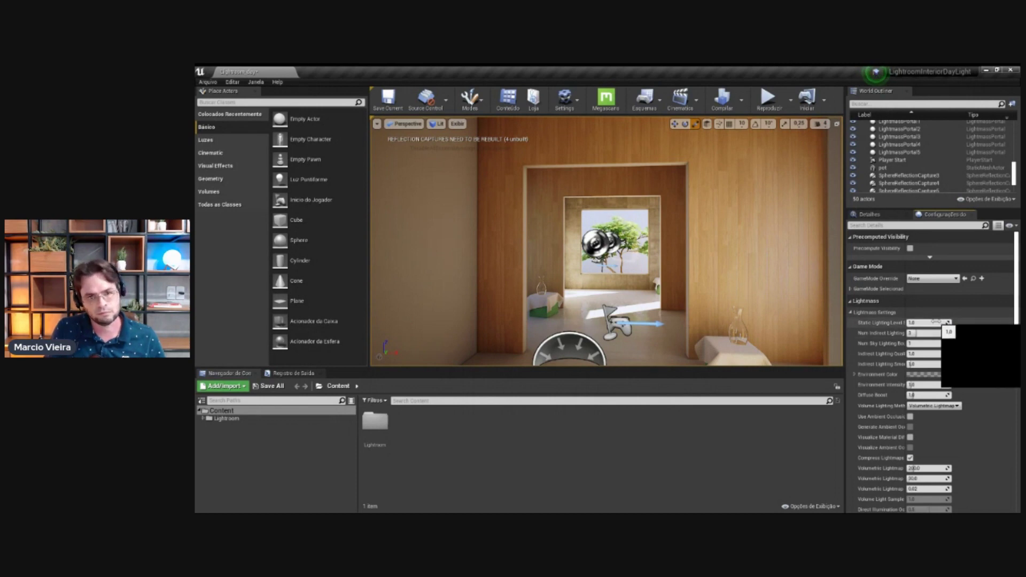
{"action": "mouse_move", "coordinate": [615, 247]}
{"action": "left_mouse_down"}
{"action": "mouse_move", "coordinate": [636, 240]}
{"action": "mouse_move", "coordinate": [622, 237]}
{"action": "left_mouse_up"}
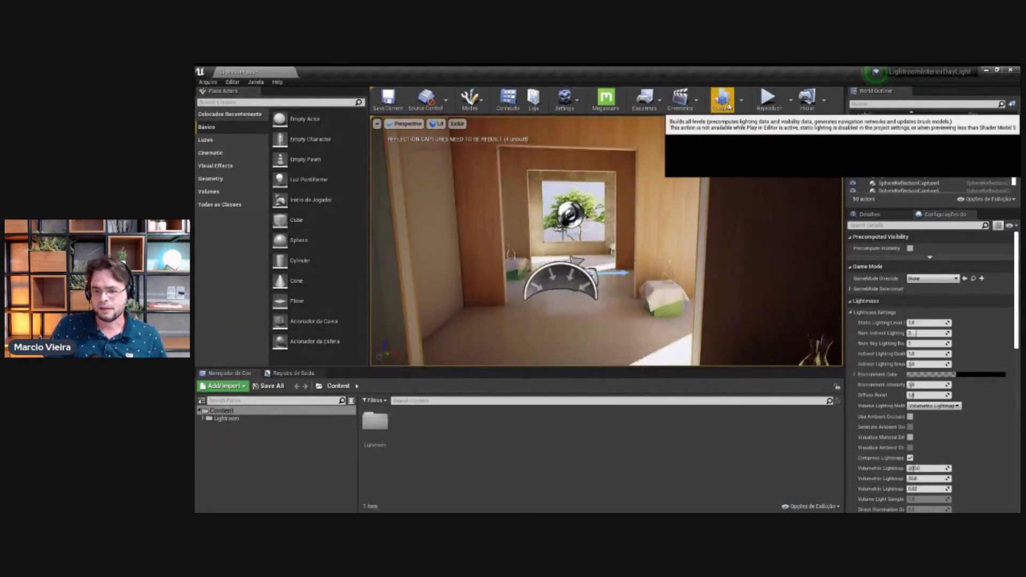
Step: Run Build Lighting Only to bake the level's lighting with default Lightmass settings
{"action": "left_click", "coordinate": [742, 101]}
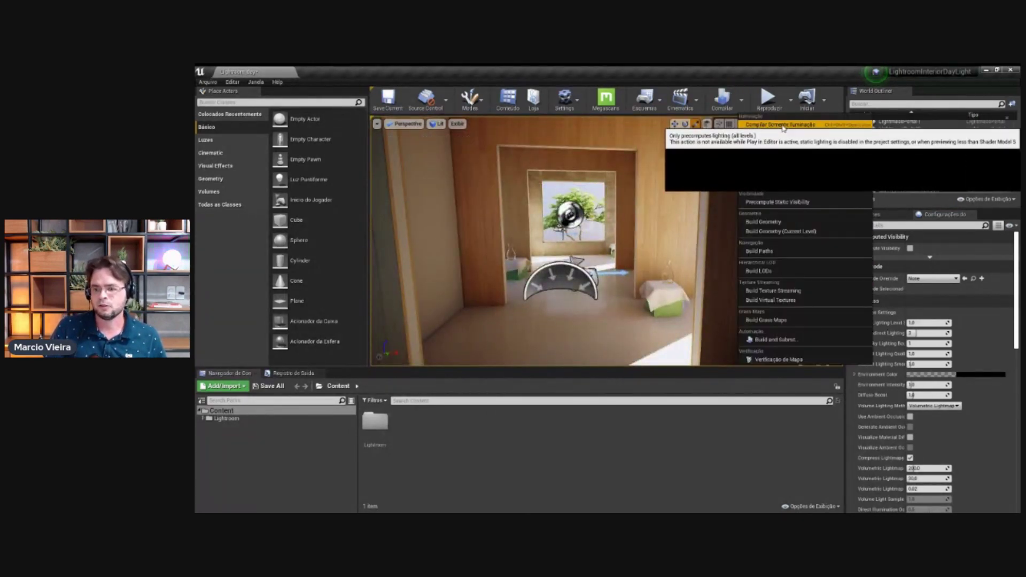
{"action": "left_click", "coordinate": [788, 126]}
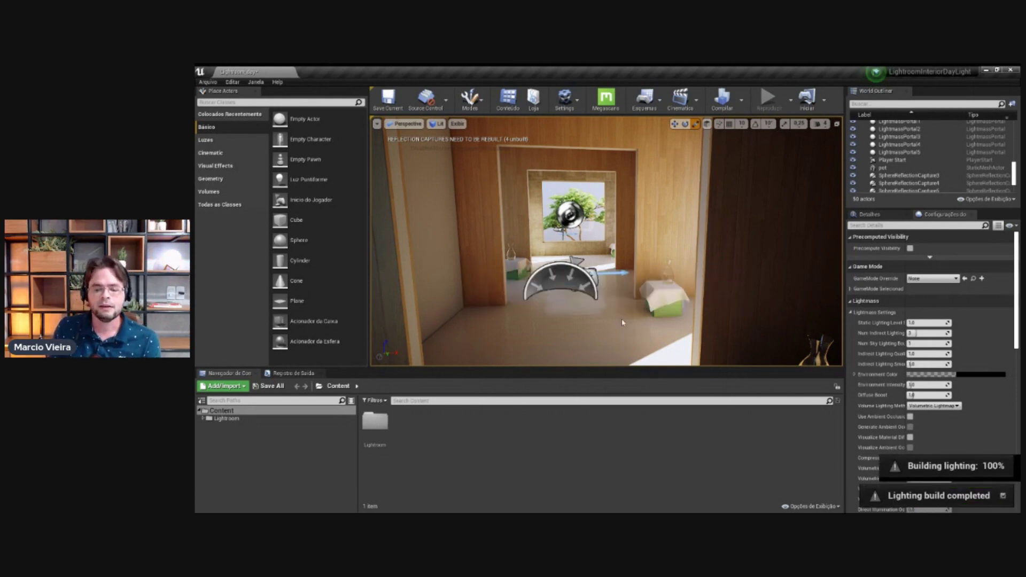
{"action": "mouse_move", "coordinate": [621, 318]}
{"action": "right_mouse_down"}
{"action": "mouse_move", "coordinate": [653, 312]}
{"action": "mouse_move", "coordinate": [625, 300]}
{"action": "mouse_move", "coordinate": [661, 301]}
{"action": "right_mouse_up"}
Step: Look around the baked interior at the table, floor corner, doorway and window
{"action": "right_click_drag", "start_coordinate": [715, 341], "coordinate": [791, 342]}
{"action": "right_click_drag", "start_coordinate": [654, 237], "coordinate": [505, 245]}
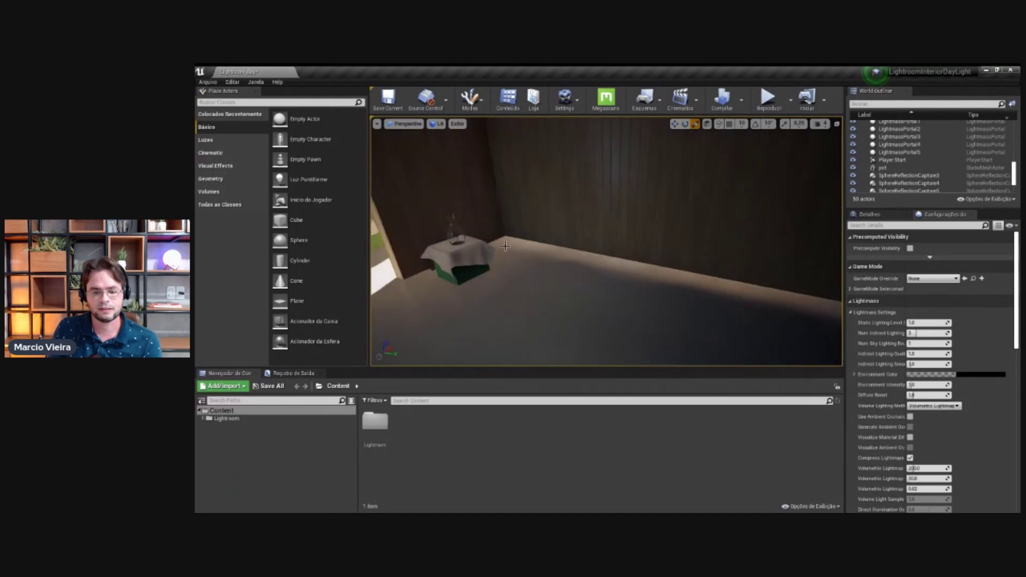
{"action": "right_click_drag", "start_coordinate": [748, 292], "coordinate": [671, 282]}
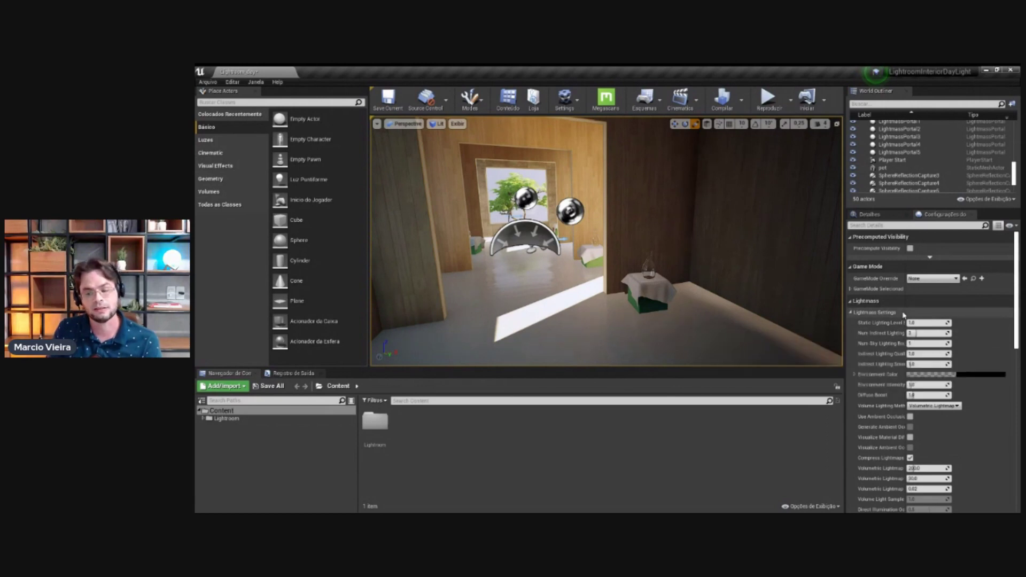
Step: Widen the Details panel's name column so the Lightmass setting names read in full
{"action": "left_click_drag", "start_coordinate": [906, 333], "coordinate": [928, 333]}
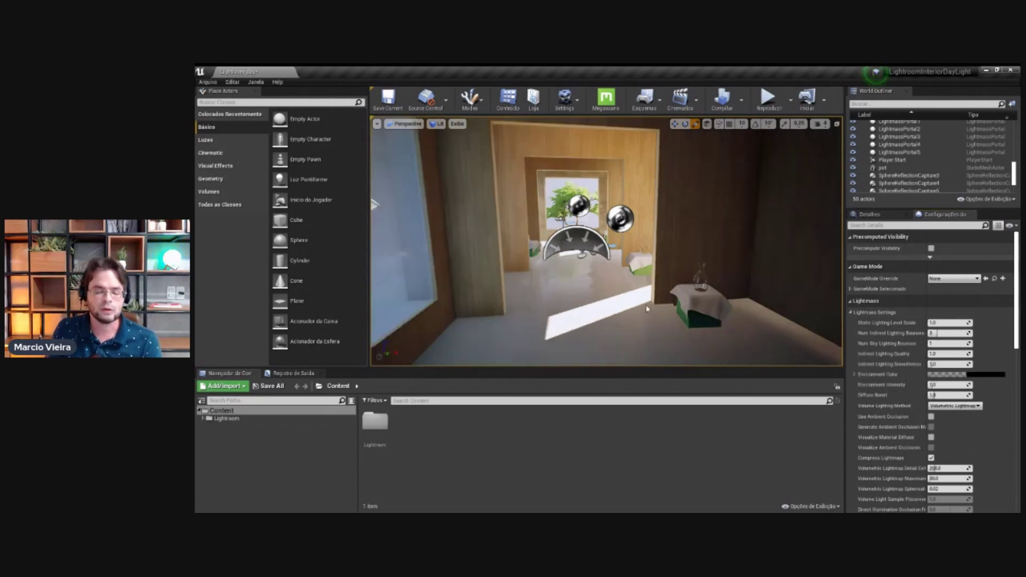
{"action": "left_click_drag", "start_coordinate": [694, 288], "coordinate": [671, 308]}
{"action": "mouse_move", "coordinate": [897, 325]}
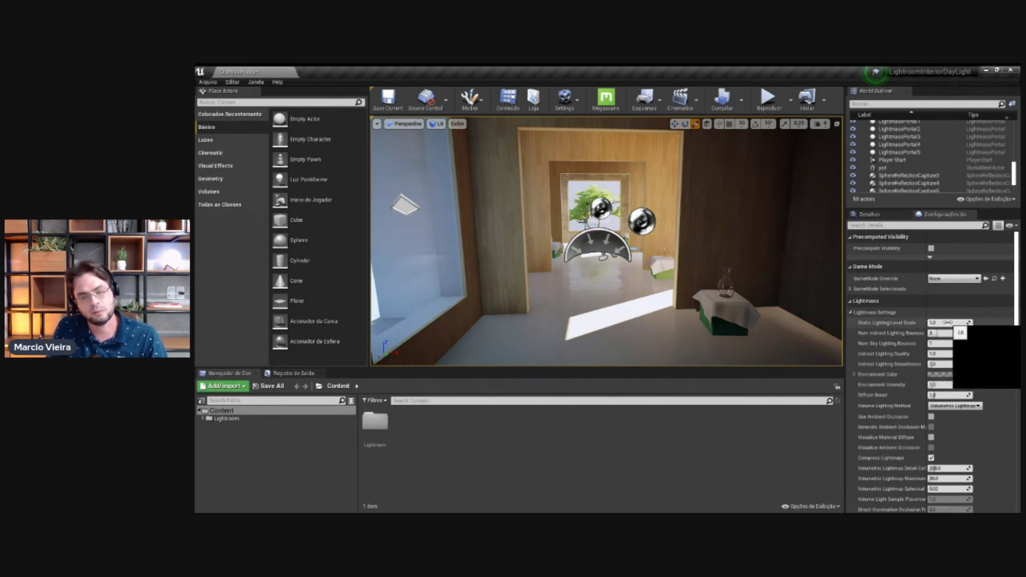
Step: Lower Lightmass Static Lighting Level Scale from 1.0 to 0.5
{"action": "right_click_drag", "start_coordinate": [588, 229], "coordinate": [668, 257]}
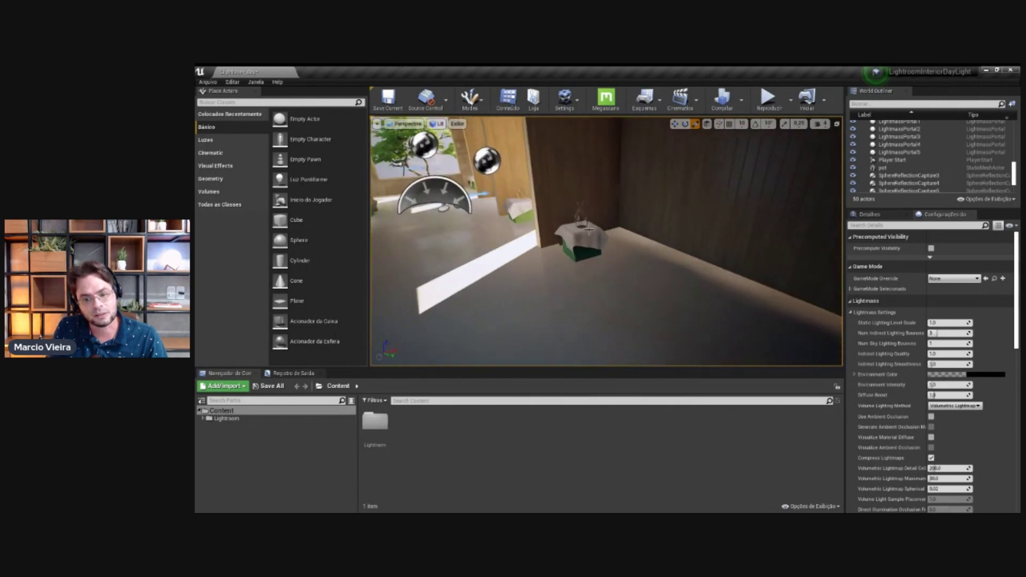
{"action": "right_click_drag", "start_coordinate": [612, 225], "coordinate": [617, 233]}
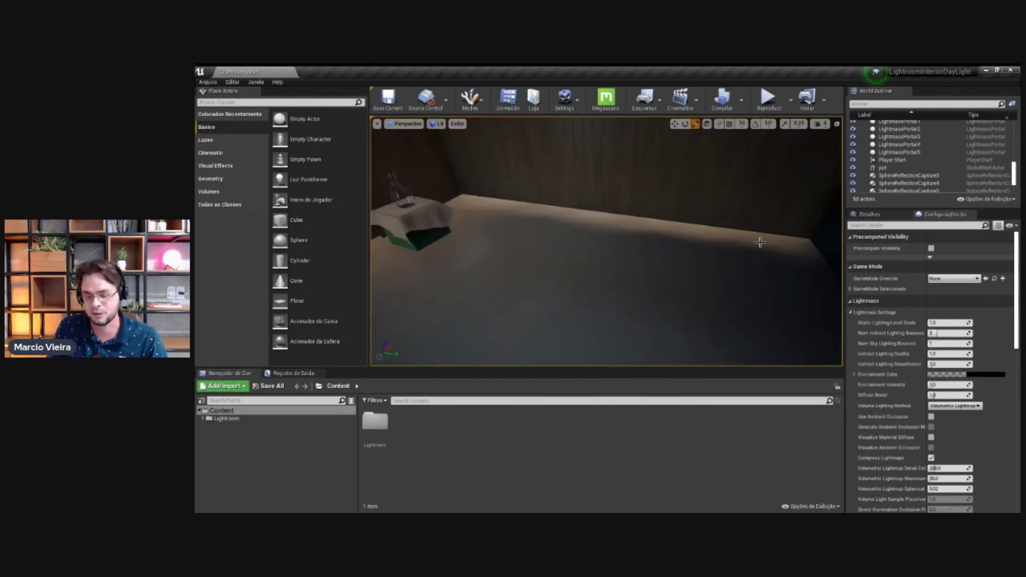
{"action": "right_click_drag", "start_coordinate": [628, 223], "coordinate": [590, 228]}
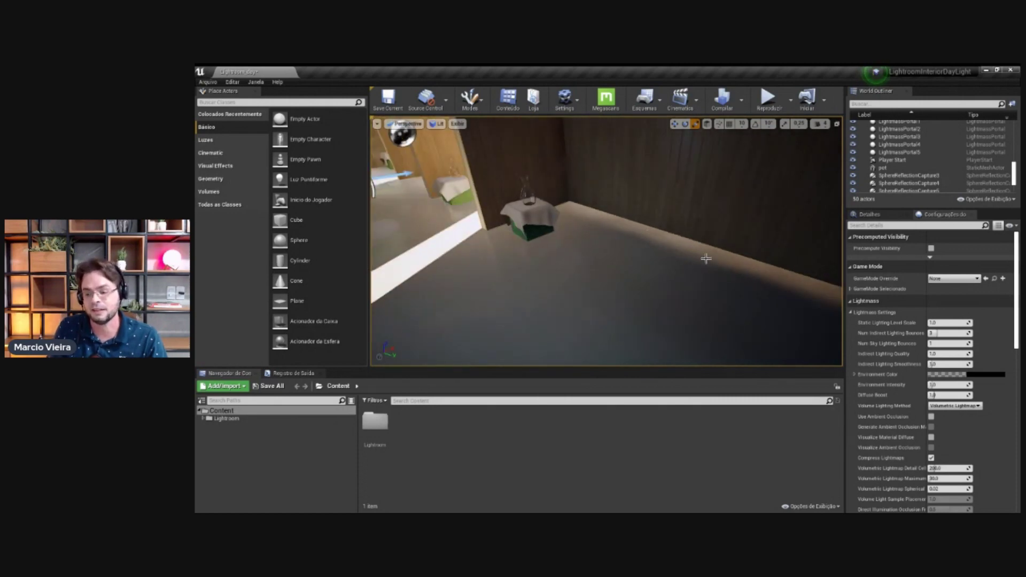
{"action": "left_click_drag", "start_coordinate": [949, 323], "coordinate": [961, 322]}
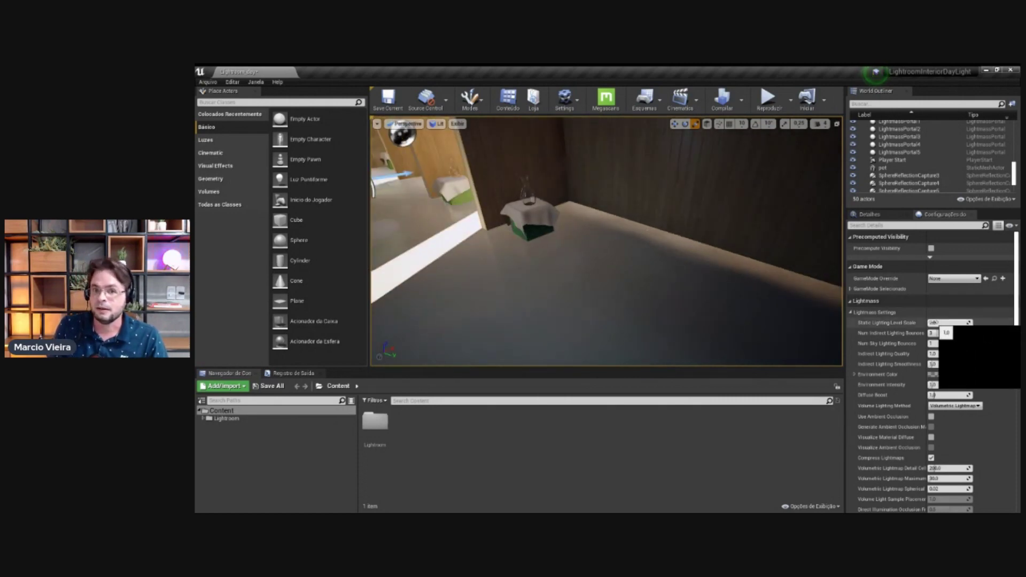
{"action": "left_click_drag", "start_coordinate": [962, 322], "coordinate": [938, 322]}
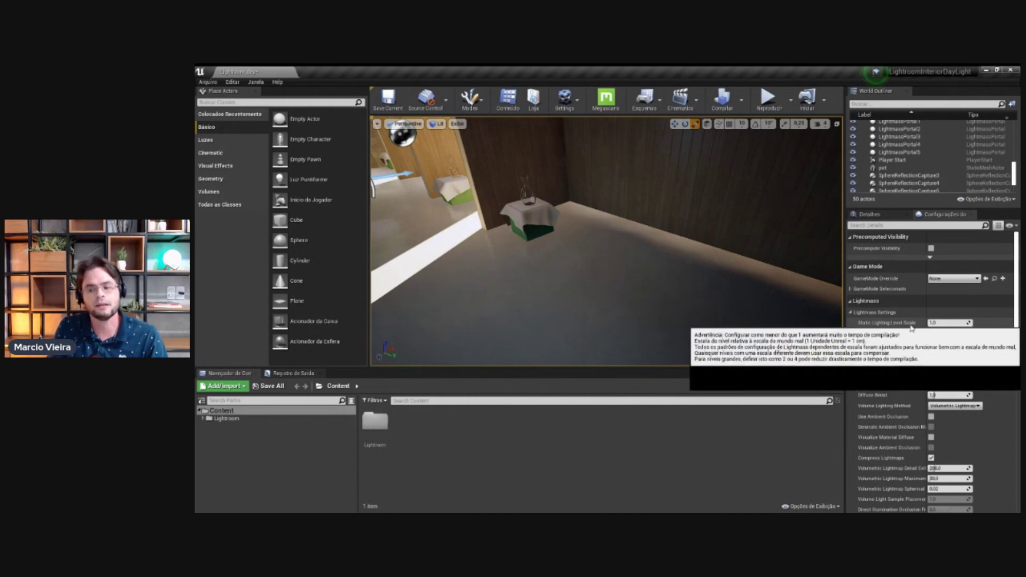
{"action": "mouse_move", "coordinate": [917, 347]}
{"action": "left_click", "coordinate": [940, 323]}
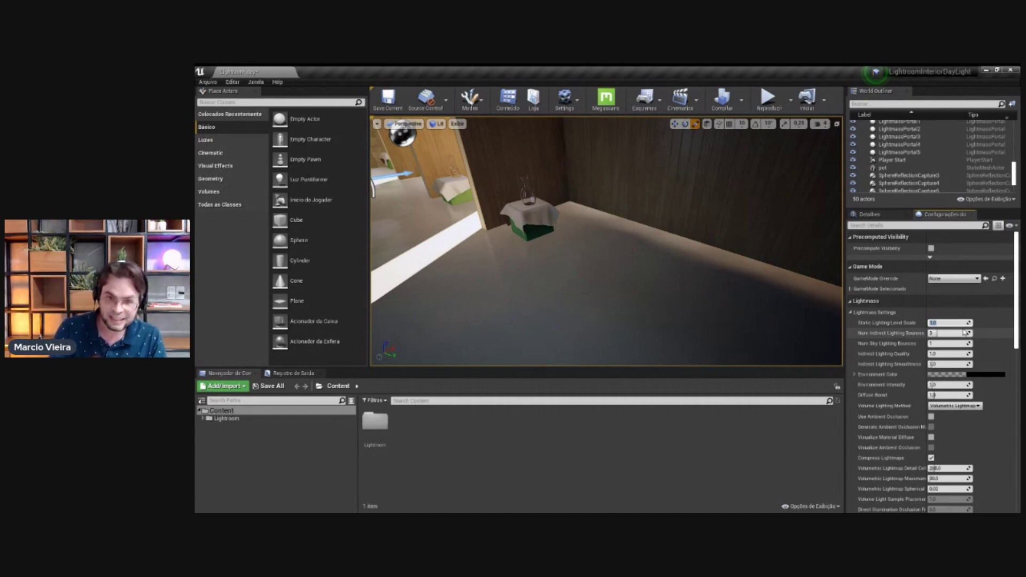
{"action": "type", "text": ".5"}
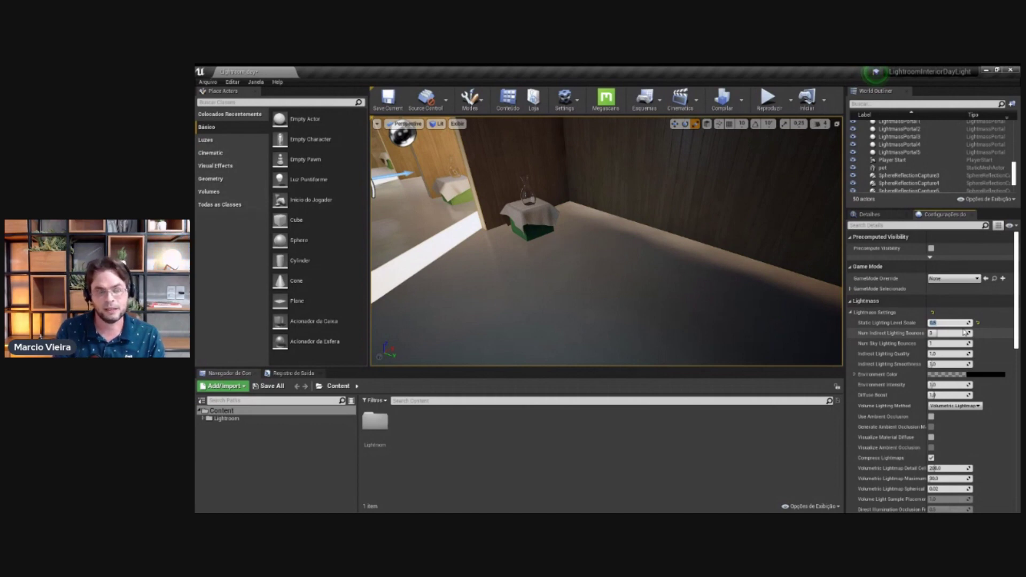
Step: Set Lightmass Num Indirect Lighting Bounces to 15
{"action": "right_click_drag", "start_coordinate": [606, 282], "coordinate": [651, 296]}
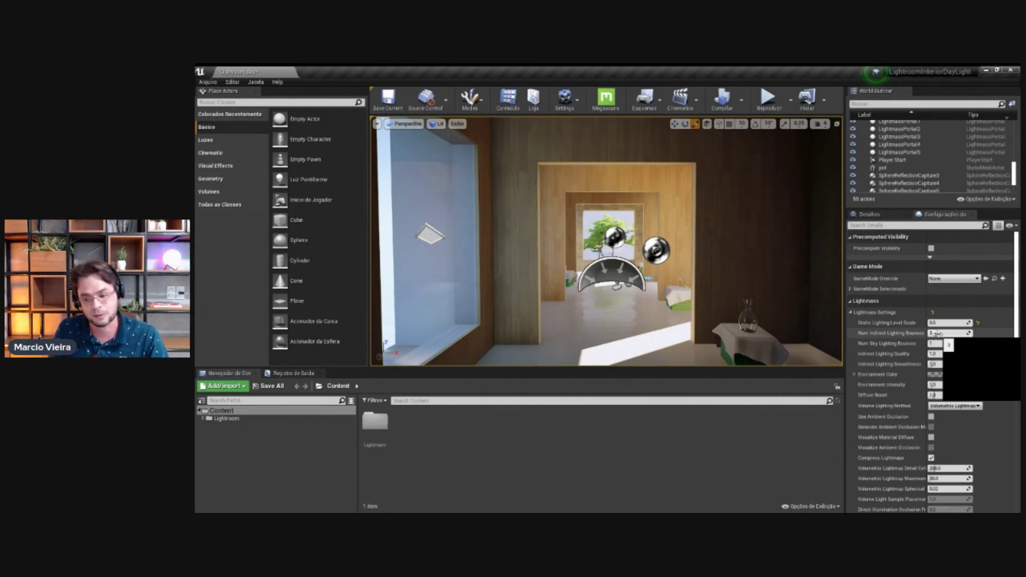
{"action": "left_click", "coordinate": [938, 333]}
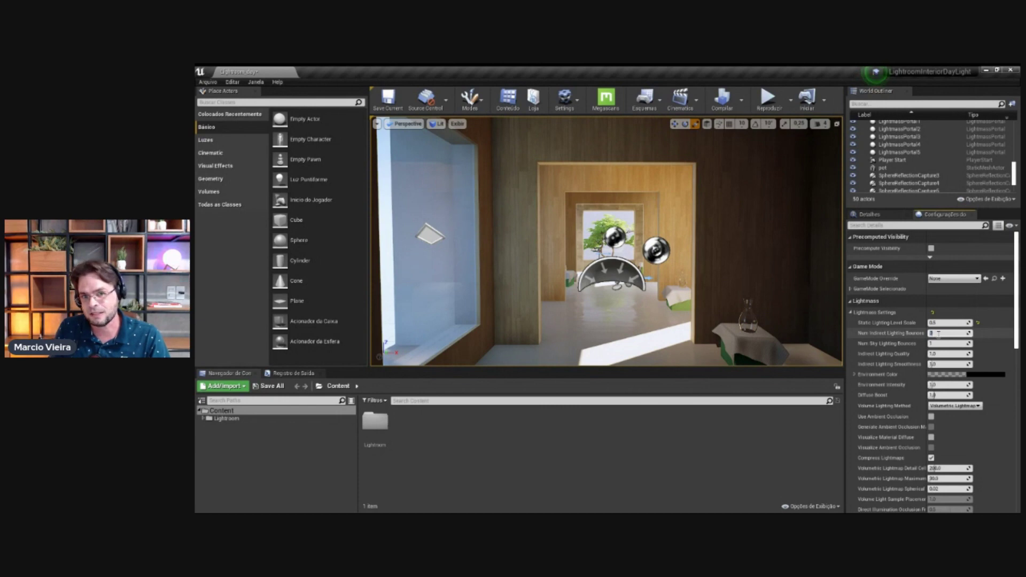
{"action": "type", "text": "15"}
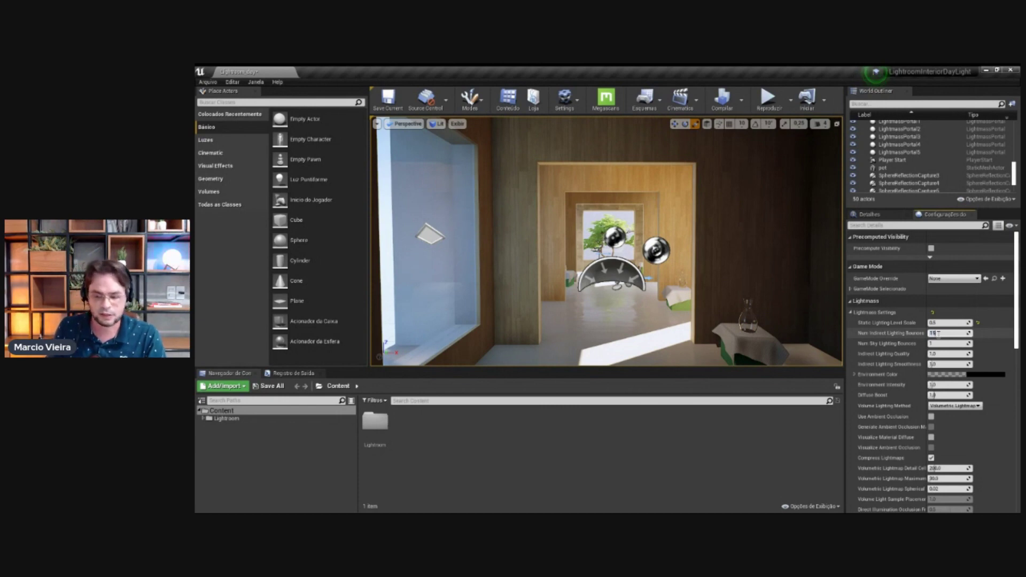
{"action": "key", "text": "Return"}
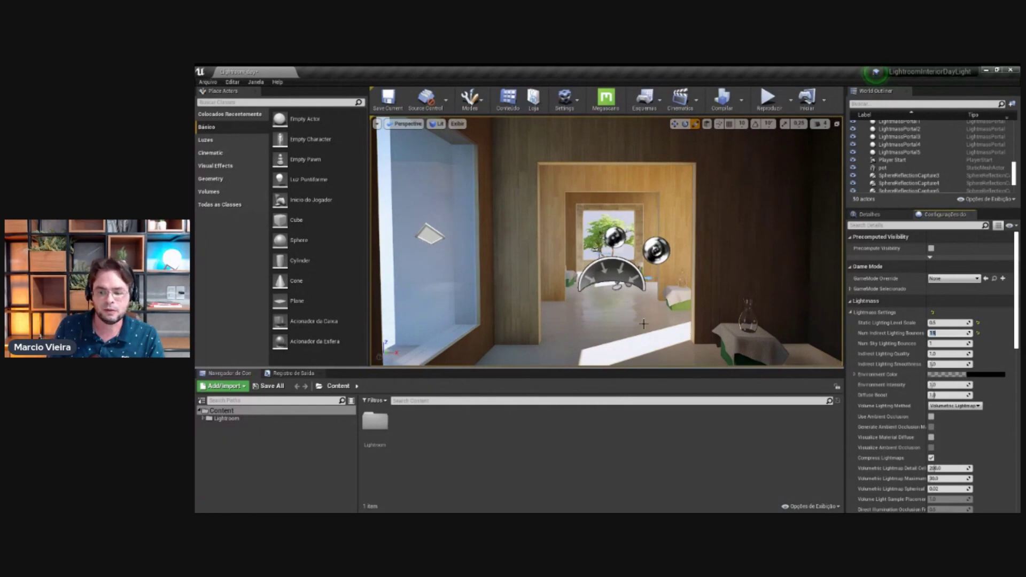
{"action": "scroll", "coordinate": [613, 315], "scroll_direction": "up", "scroll_amount": 2}
{"action": "scroll", "coordinate": [671, 328], "scroll_direction": "up", "scroll_amount": 2}
{"action": "scroll", "coordinate": [672, 328], "scroll_direction": "up", "scroll_amount": 1}
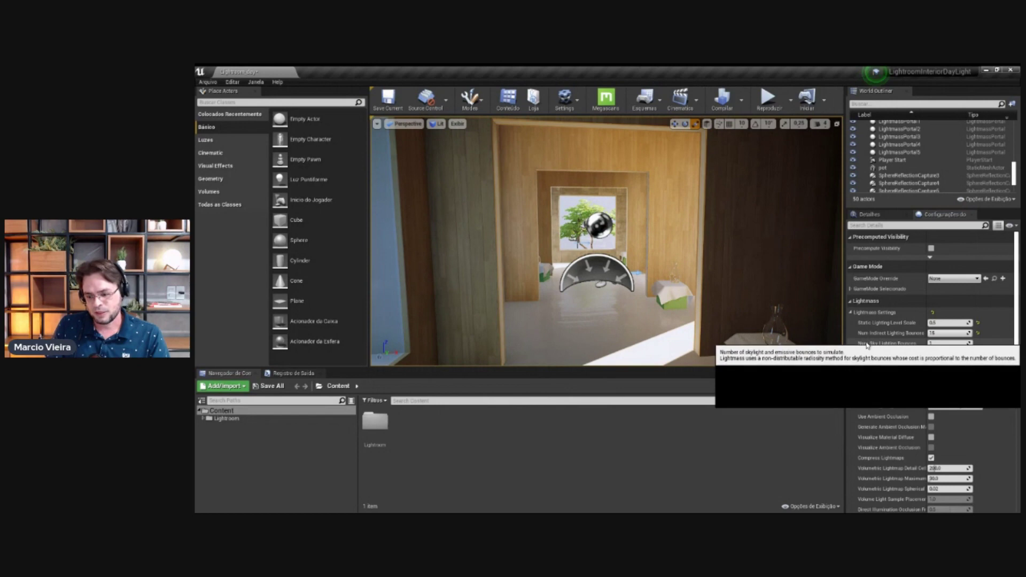
{"action": "left_click_drag", "start_coordinate": [656, 297], "coordinate": [641, 283]}
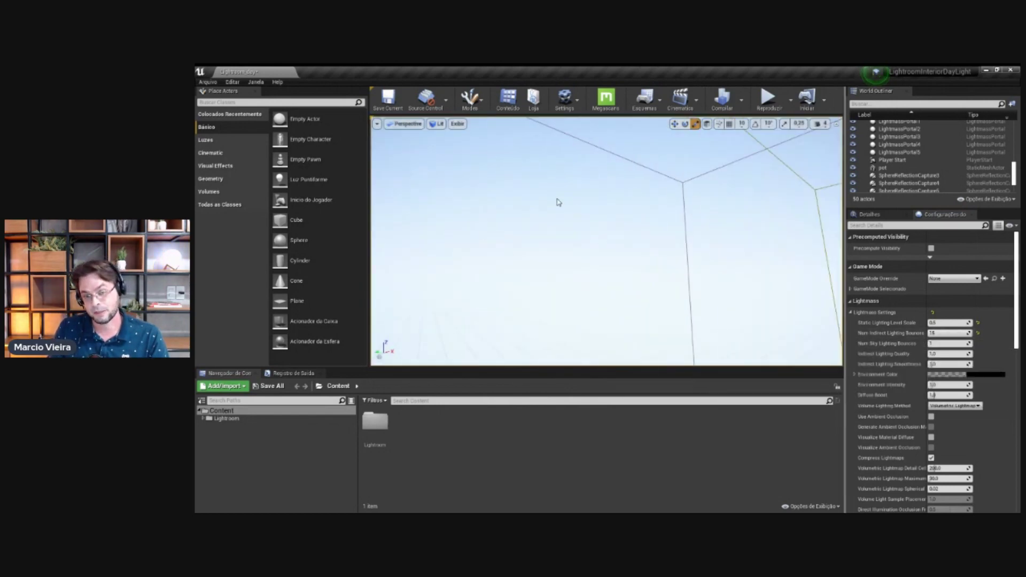
{"action": "mouse_move", "coordinate": [582, 259]}
{"action": "left_mouse_down"}
{"action": "mouse_move", "coordinate": [669, 254]}
{"action": "mouse_move", "coordinate": [667, 289]}
{"action": "left_mouse_up"}
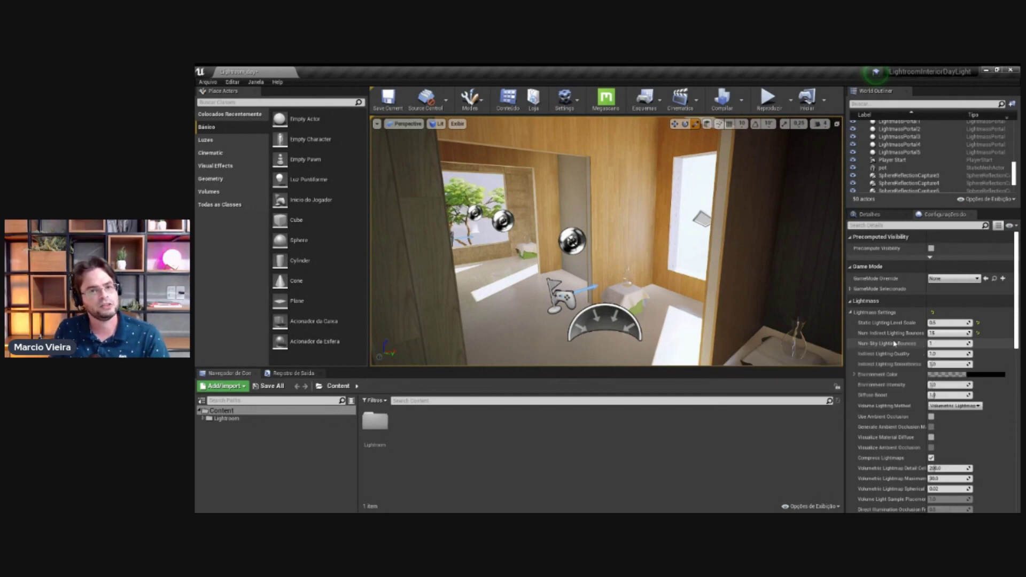
{"action": "mouse_move", "coordinate": [903, 345]}
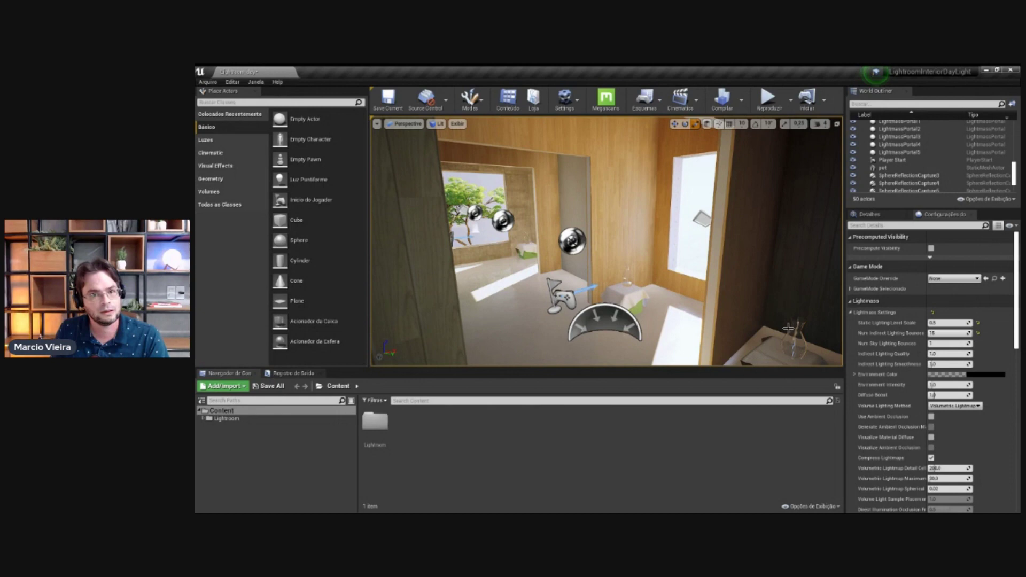
{"action": "right_click_drag", "start_coordinate": [757, 316], "coordinate": [468, 293]}
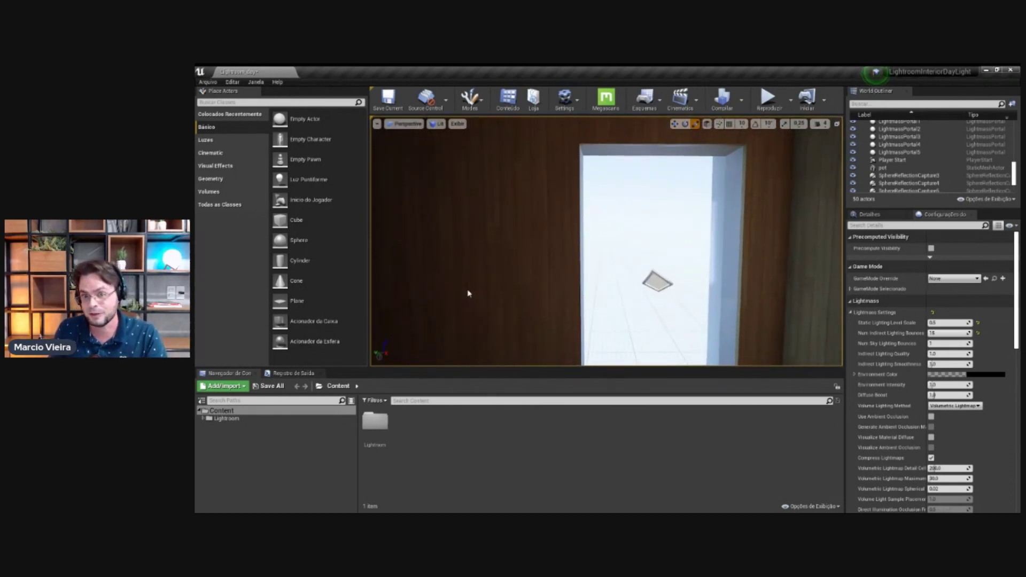
{"action": "mouse_move", "coordinate": [468, 293]}
{"action": "right_mouse_down"}
{"action": "mouse_move", "coordinate": [847, 297]}
{"action": "mouse_move", "coordinate": [615, 267]}
{"action": "right_mouse_up"}
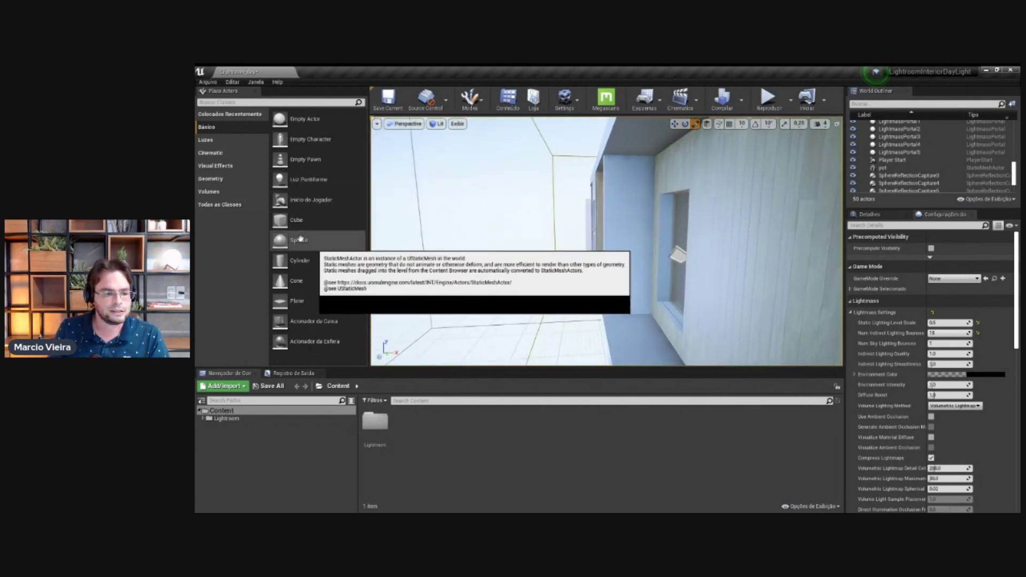
Step: Drag a Plane into the level and move it into the window opening outside the room
{"action": "left_click_drag", "start_coordinate": [280, 300], "coordinate": [526, 345]}
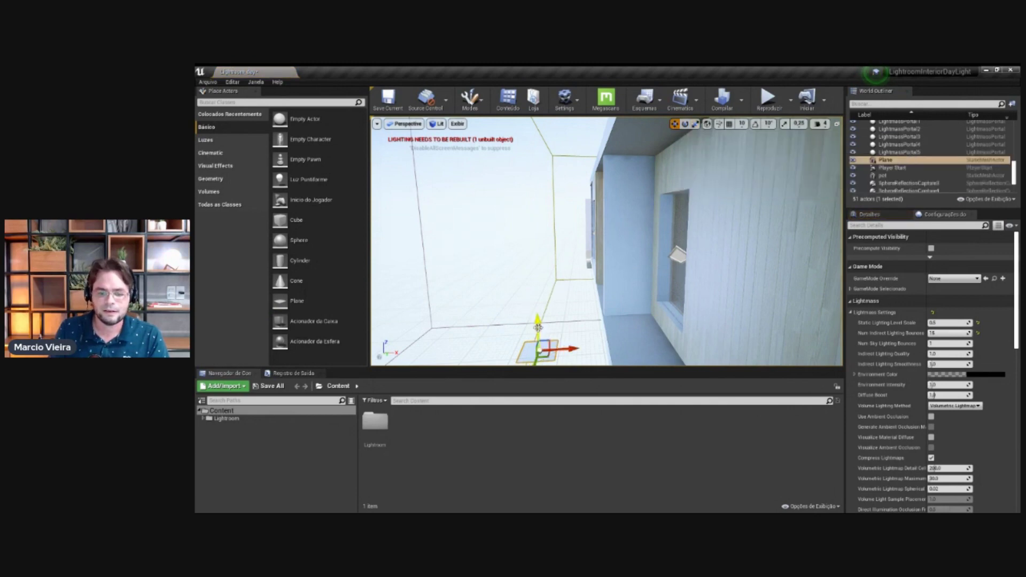
{"action": "left_click_drag", "start_coordinate": [538, 328], "coordinate": [613, 225]}
{"action": "mouse_move", "coordinate": [613, 224]}
{"action": "right_mouse_down"}
{"action": "mouse_move", "coordinate": [768, 246]}
{"action": "mouse_move", "coordinate": [668, 251]}
{"action": "right_mouse_up"}
{"action": "left_click_drag", "start_coordinate": [668, 251], "coordinate": [738, 246]}
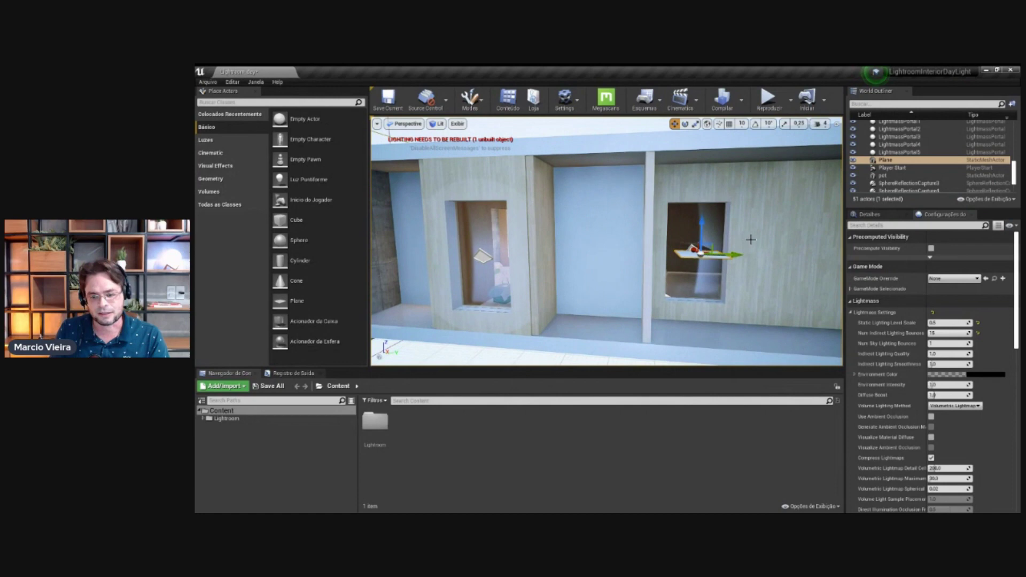
{"action": "right_click_drag", "start_coordinate": [750, 240], "coordinate": [732, 202]}
Step: Rotate the plane upright to about -94 degrees against the wall
{"action": "left_click", "coordinate": [685, 124]}
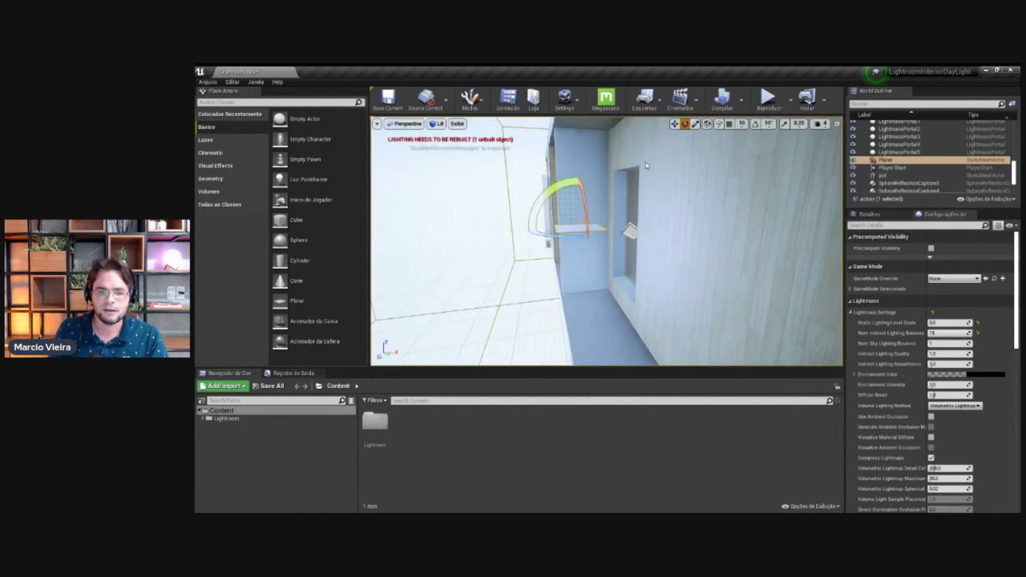
{"action": "left_click_drag", "start_coordinate": [547, 191], "coordinate": [764, 169]}
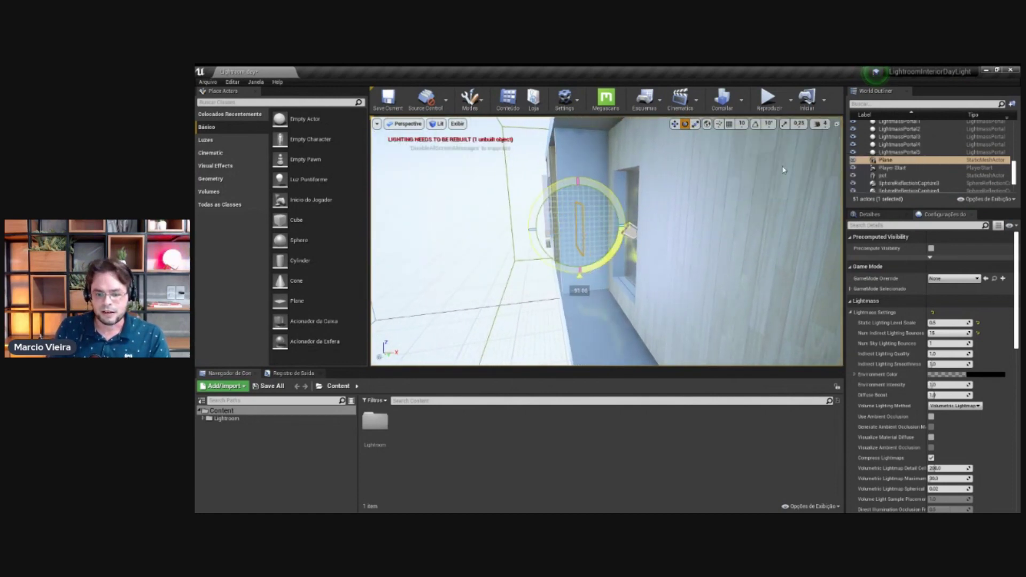
{"action": "right_click_drag", "start_coordinate": [784, 170], "coordinate": [677, 197]}
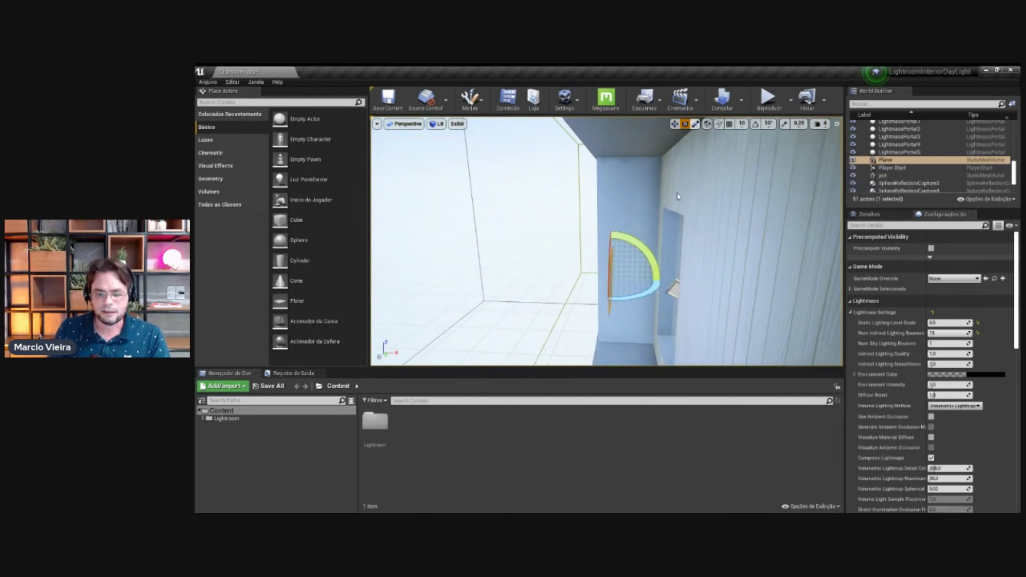
{"action": "key", "text": "r"}
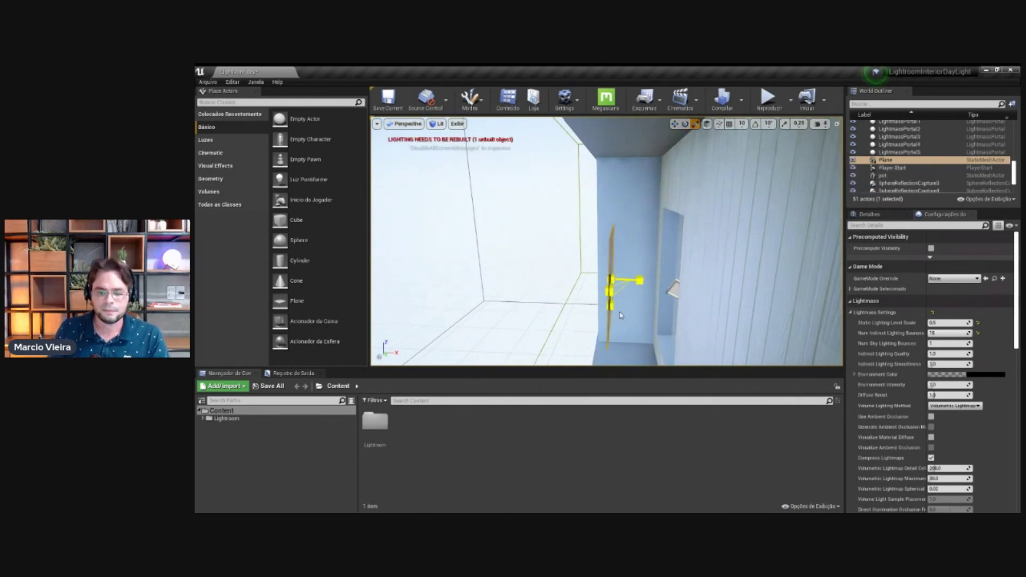
{"action": "right_click_drag", "start_coordinate": [614, 275], "coordinate": [668, 278]}
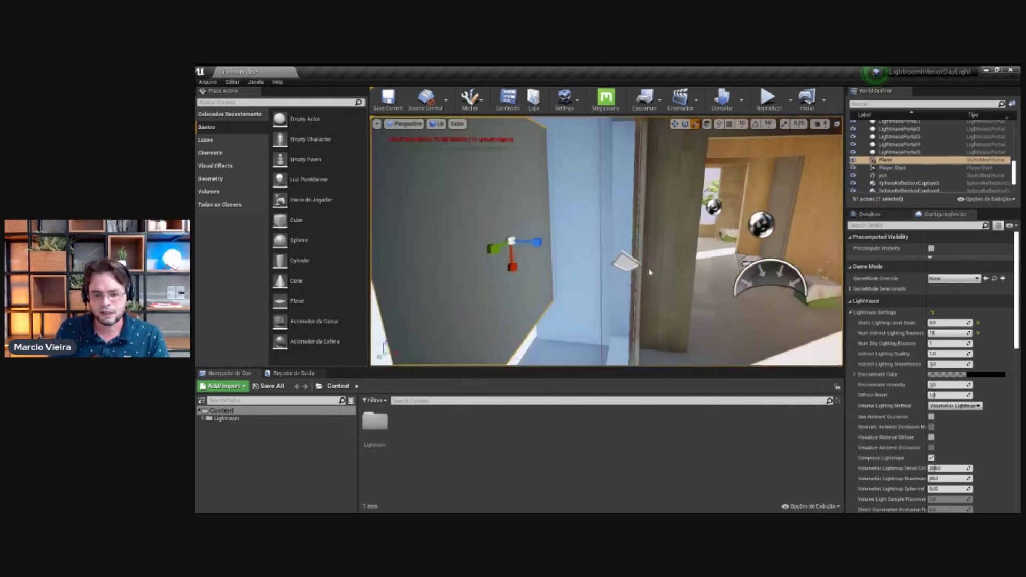
{"action": "left_click", "coordinate": [206, 140]}
{"action": "left_click_drag", "start_coordinate": [299, 159], "coordinate": [558, 251]}
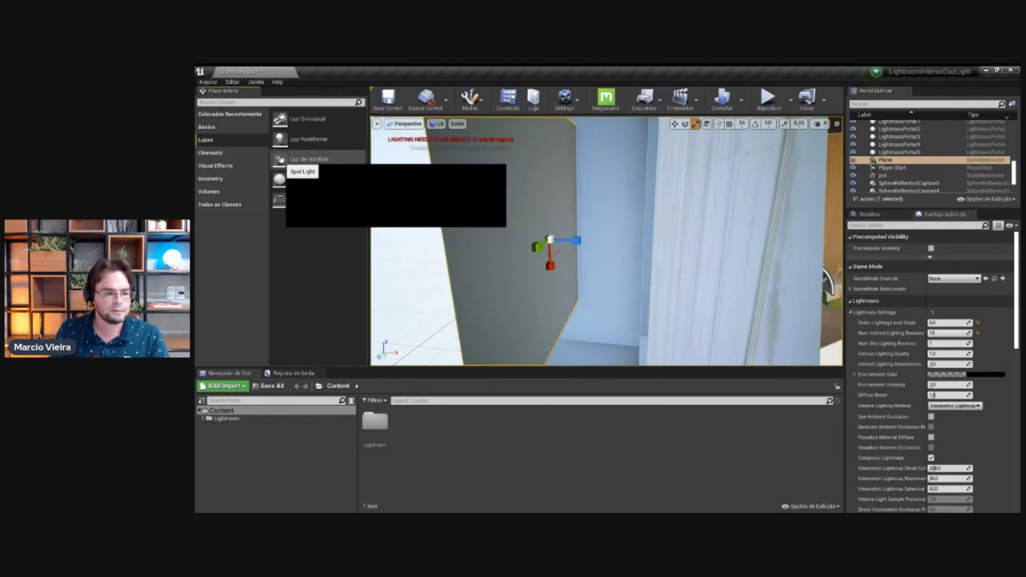
{"action": "left_click", "coordinate": [684, 124]}
{"action": "left_click_drag", "start_coordinate": [628, 226], "coordinate": [620, 151]}
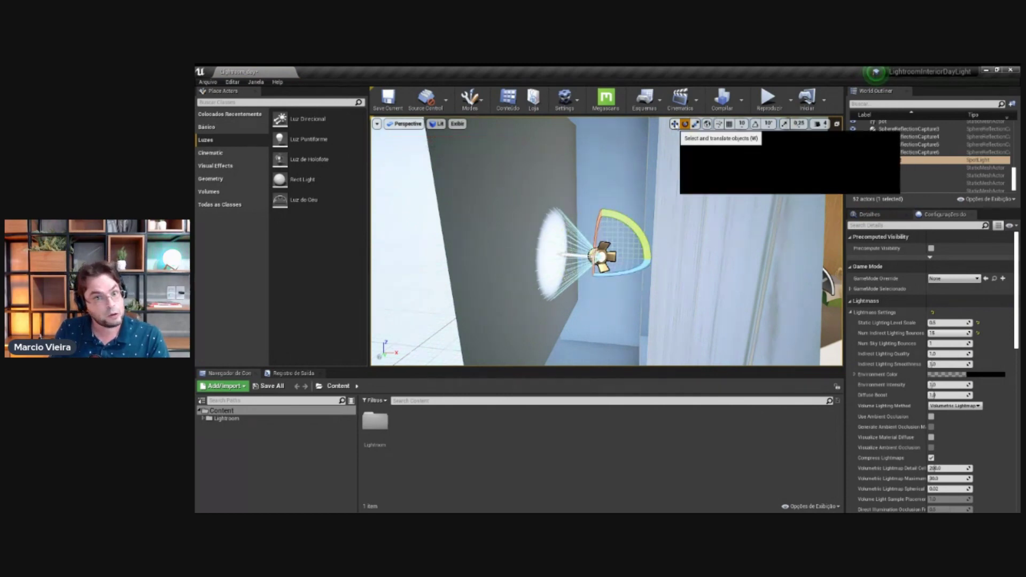
{"action": "left_click", "coordinate": [674, 124]}
{"action": "left_click_drag", "start_coordinate": [646, 260], "coordinate": [683, 261]}
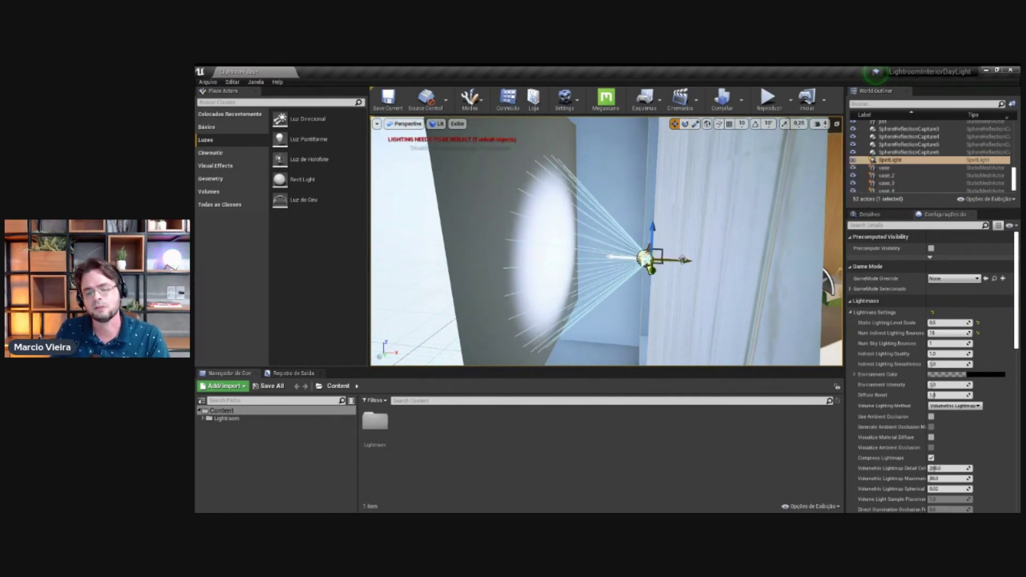
{"action": "left_click_drag", "start_coordinate": [654, 229], "coordinate": [661, 200]}
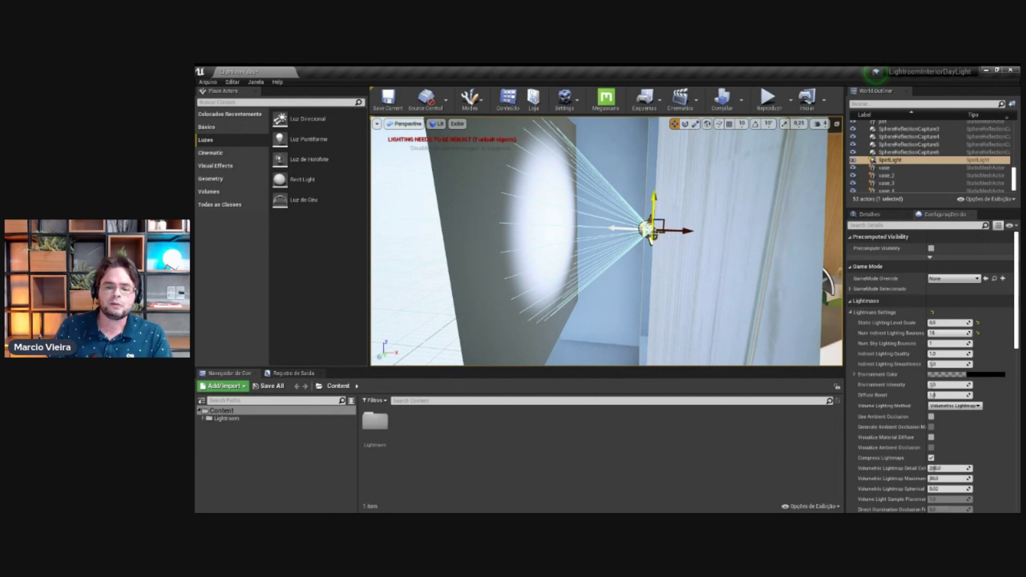
{"action": "right_click_drag", "start_coordinate": [523, 216], "coordinate": [722, 196]}
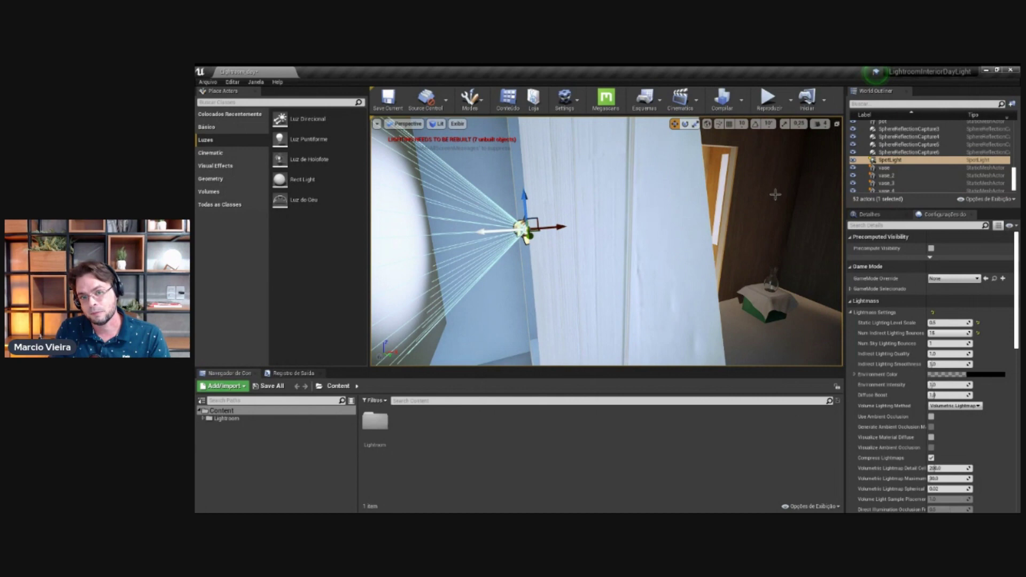
{"action": "mouse_move", "coordinate": [635, 302]}
{"action": "right_mouse_down"}
{"action": "mouse_move", "coordinate": [647, 204]}
{"action": "mouse_move", "coordinate": [530, 223]}
{"action": "right_mouse_up"}
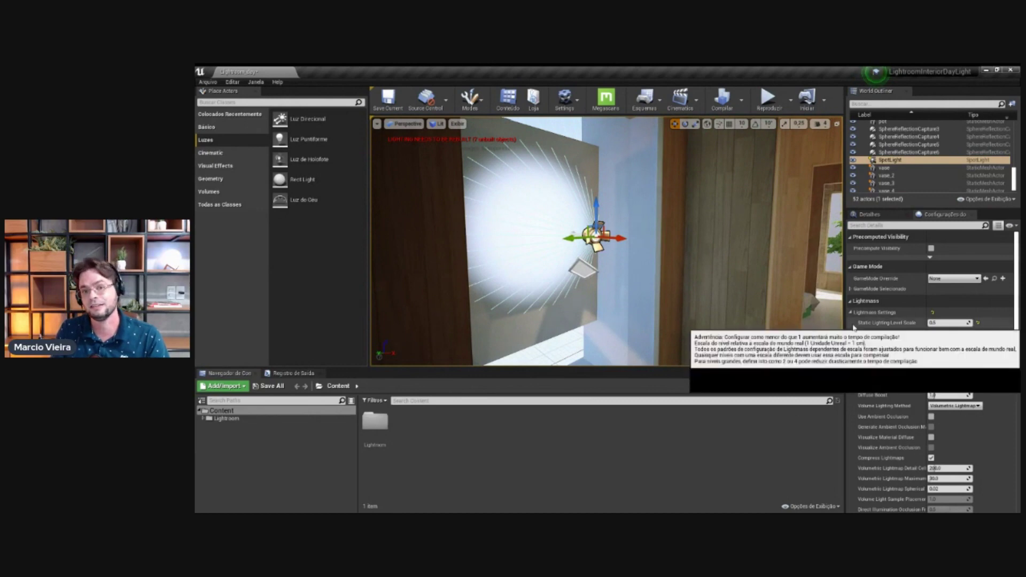
{"action": "right_click_drag", "start_coordinate": [659, 263], "coordinate": [649, 263]}
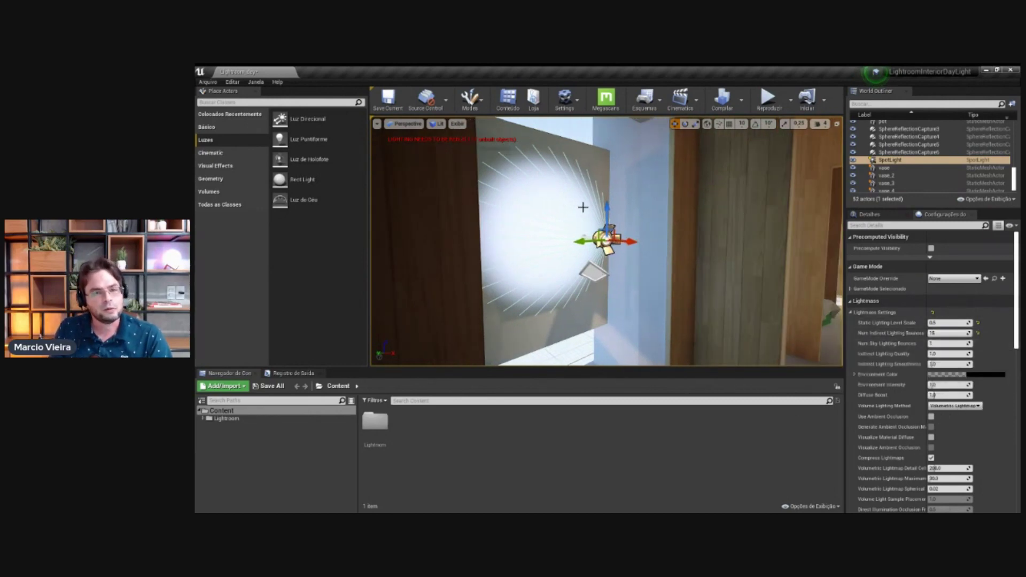
{"action": "right_click_drag", "start_coordinate": [594, 255], "coordinate": [604, 258]}
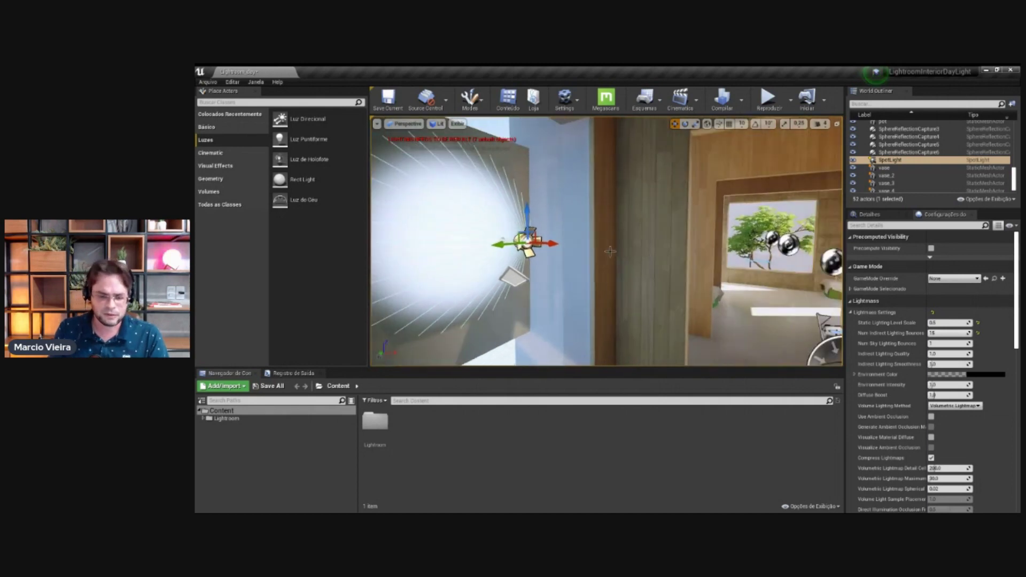
{"action": "right_click_drag", "start_coordinate": [604, 258], "coordinate": [547, 251]}
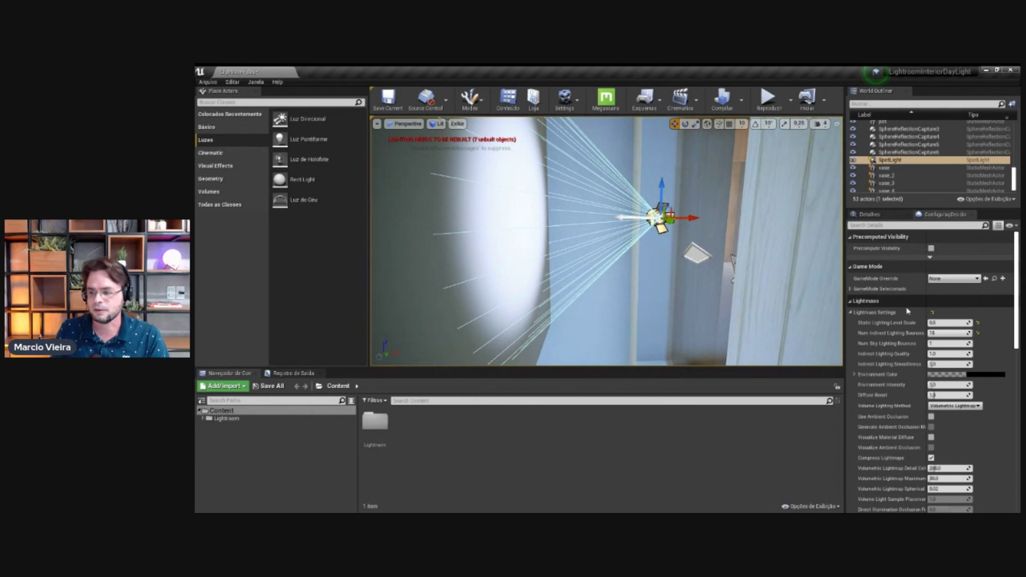
Step: Set the SpotLight's Mobility to Static in its Transform section
{"action": "left_click", "coordinate": [890, 215]}
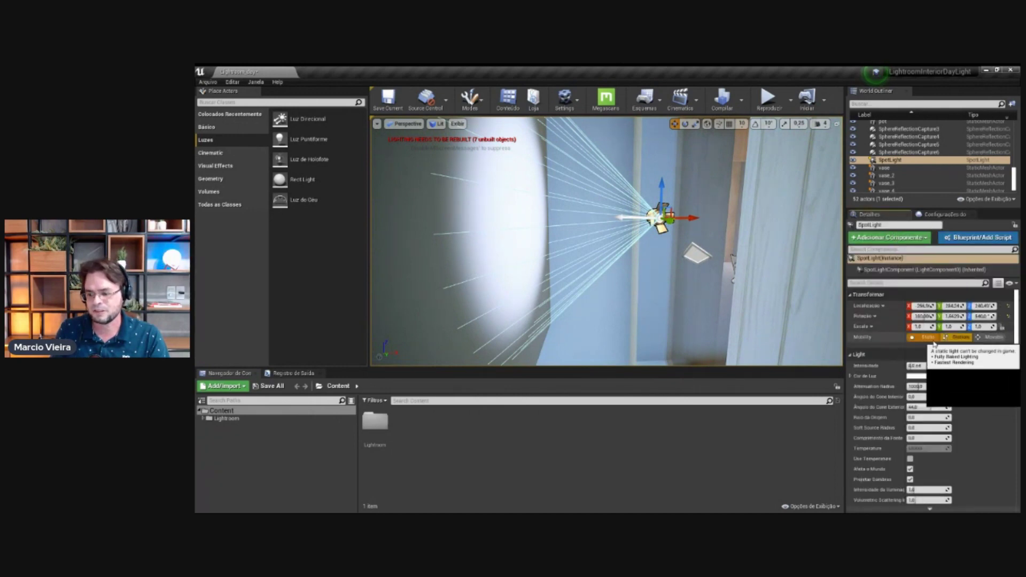
{"action": "left_click", "coordinate": [924, 337]}
{"action": "right_click_drag", "start_coordinate": [555, 256], "coordinate": [574, 261]}
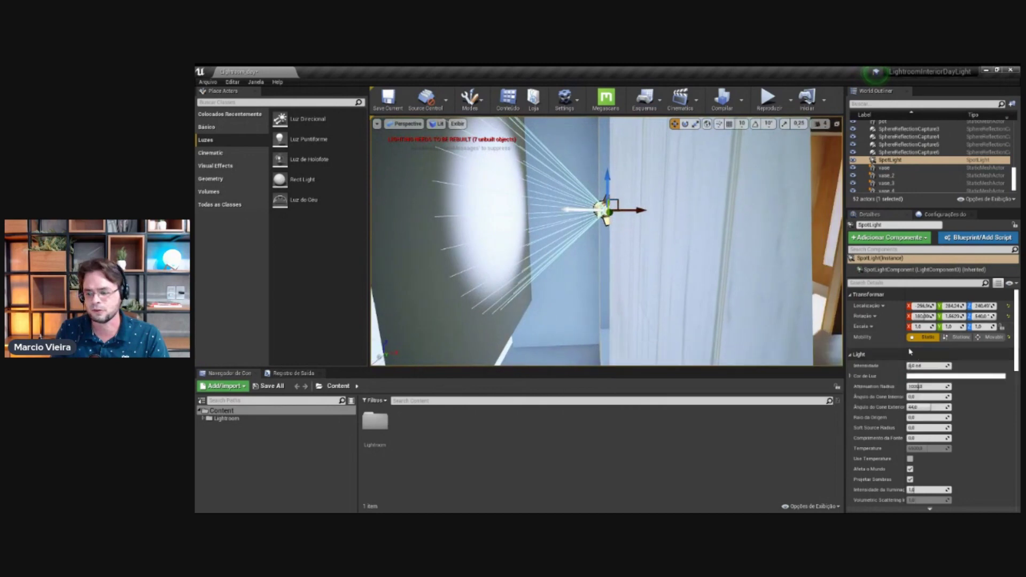
{"action": "right_click_drag", "start_coordinate": [643, 231], "coordinate": [660, 244]}
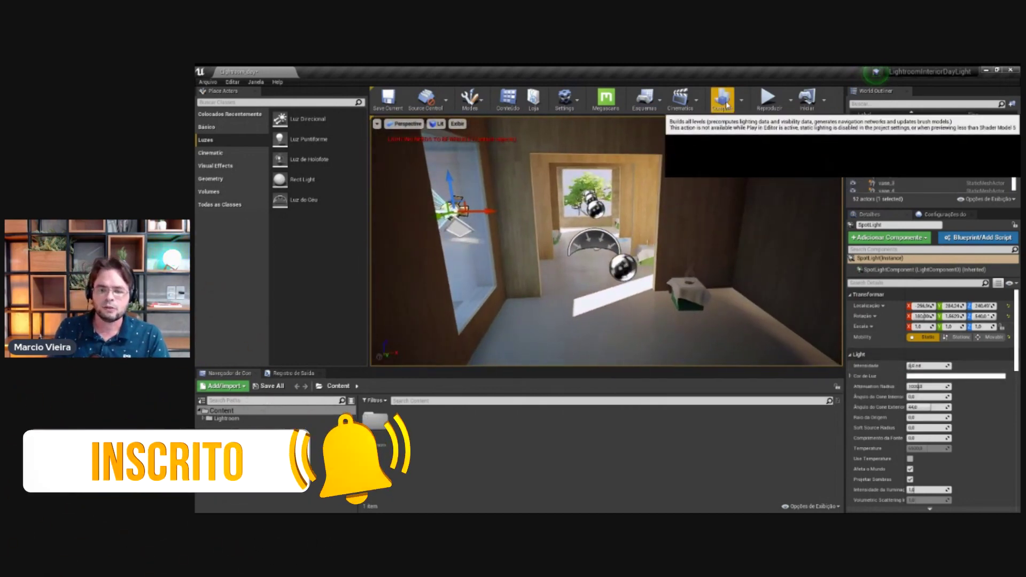
Step: Bake the lighting with Build Lighting Only and check the wall beside the window
{"action": "left_click", "coordinate": [741, 100]}
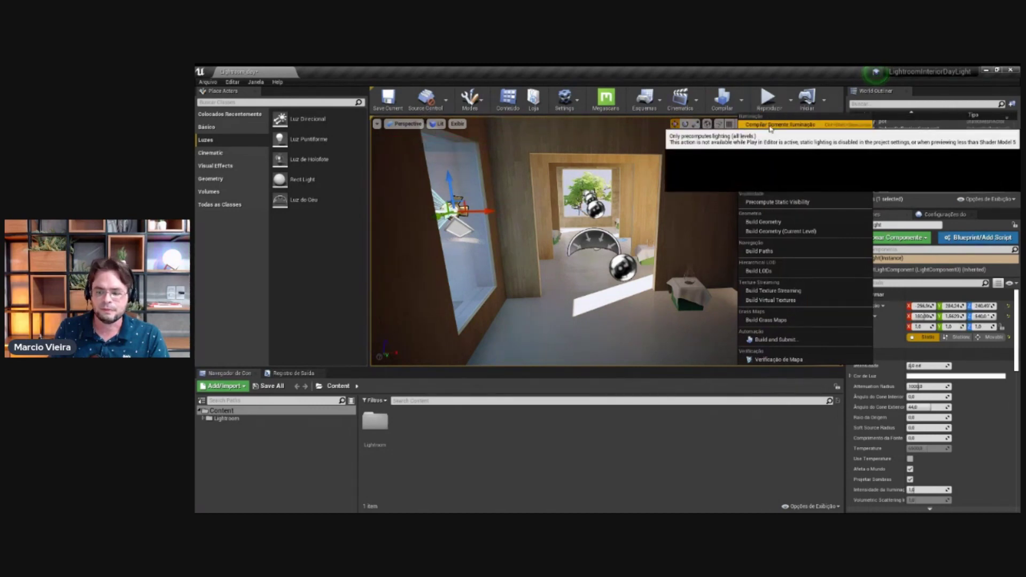
{"action": "left_click", "coordinate": [769, 124]}
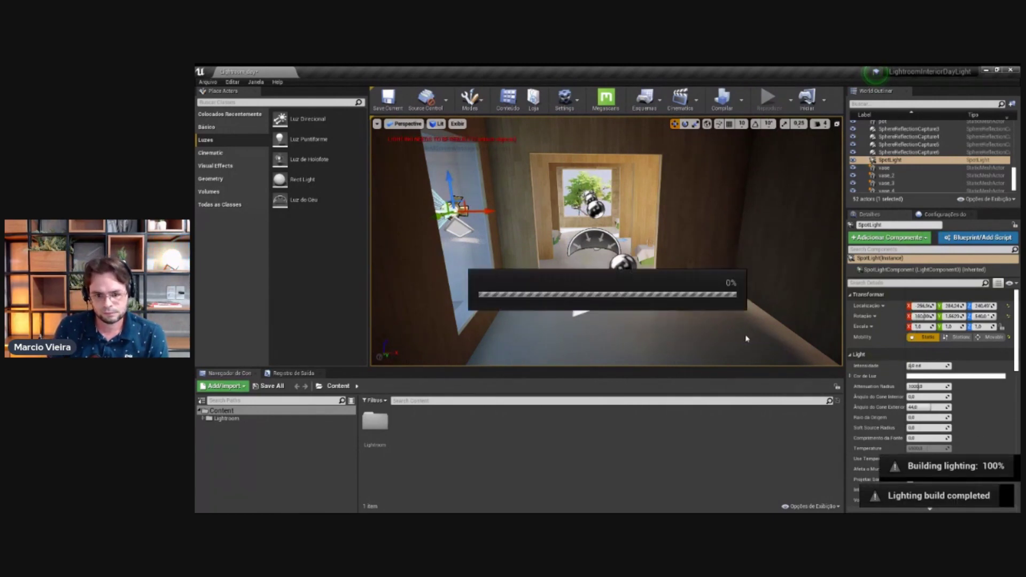
{"action": "mouse_move", "coordinate": [609, 291]}
{"action": "right_mouse_down"}
{"action": "mouse_move", "coordinate": [588, 293]}
{"action": "mouse_move", "coordinate": [618, 287]}
{"action": "mouse_move", "coordinate": [571, 273]}
{"action": "right_mouse_up"}
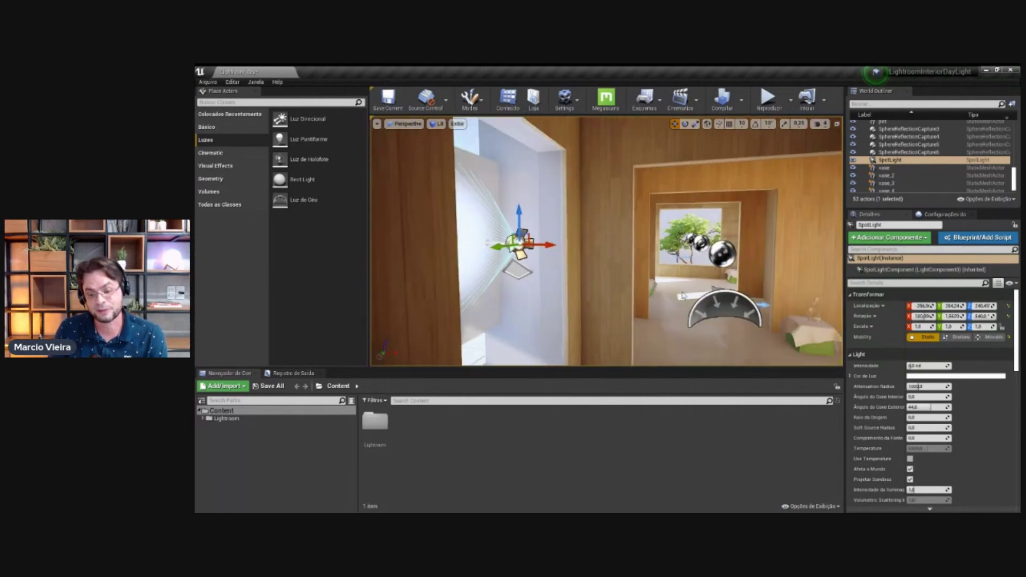
{"action": "right_click_drag", "start_coordinate": [488, 238], "coordinate": [487, 238]}
Step: Bring up World Settings and frame the plane and spot light beside the window
{"action": "left_click", "coordinate": [944, 215]}
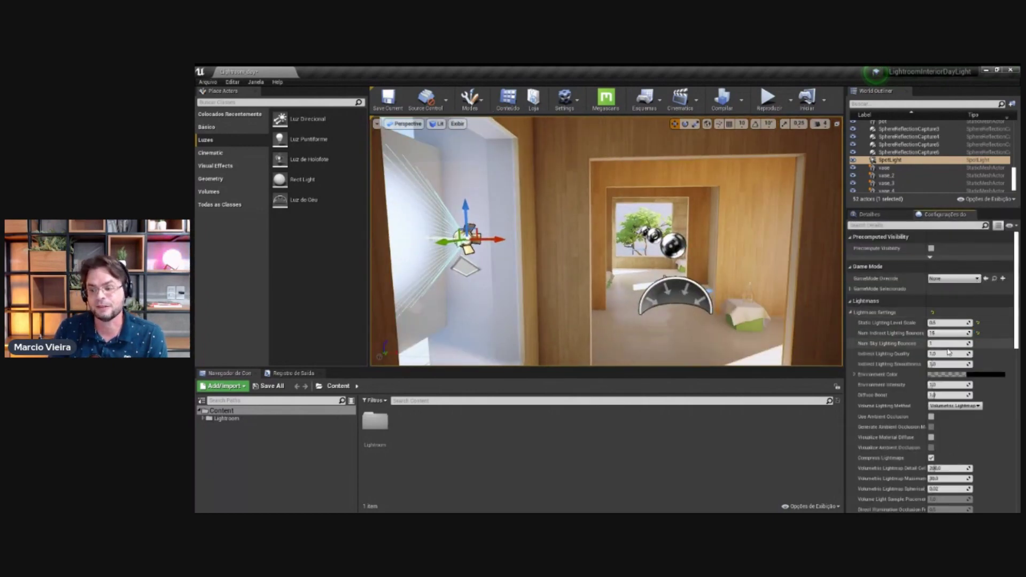
{"action": "mouse_move", "coordinate": [919, 336]}
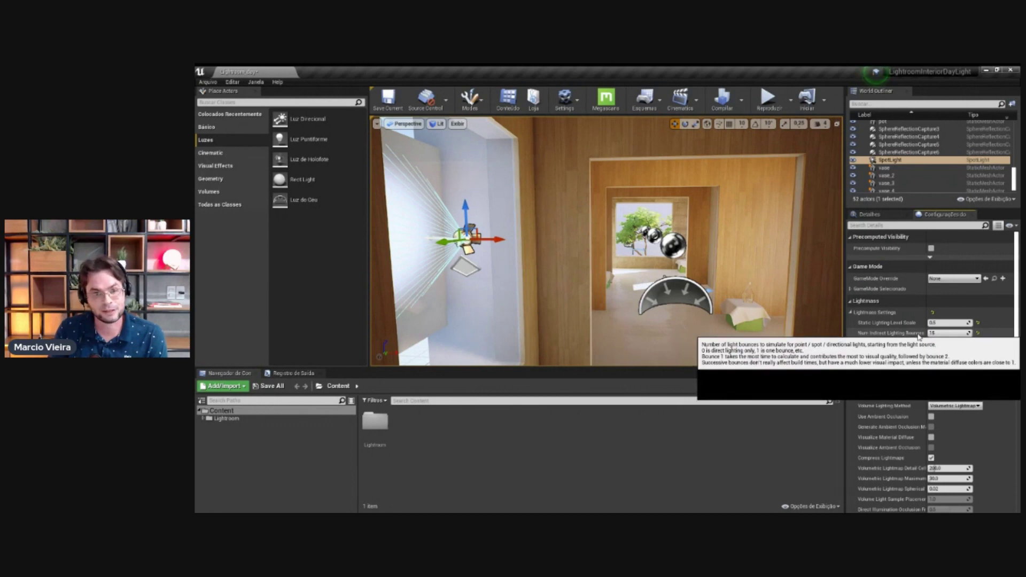
{"action": "mouse_move", "coordinate": [472, 202]}
{"action": "right_mouse_down"}
{"action": "mouse_move", "coordinate": [469, 193]}
{"action": "mouse_move", "coordinate": [500, 193]}
{"action": "right_mouse_up"}
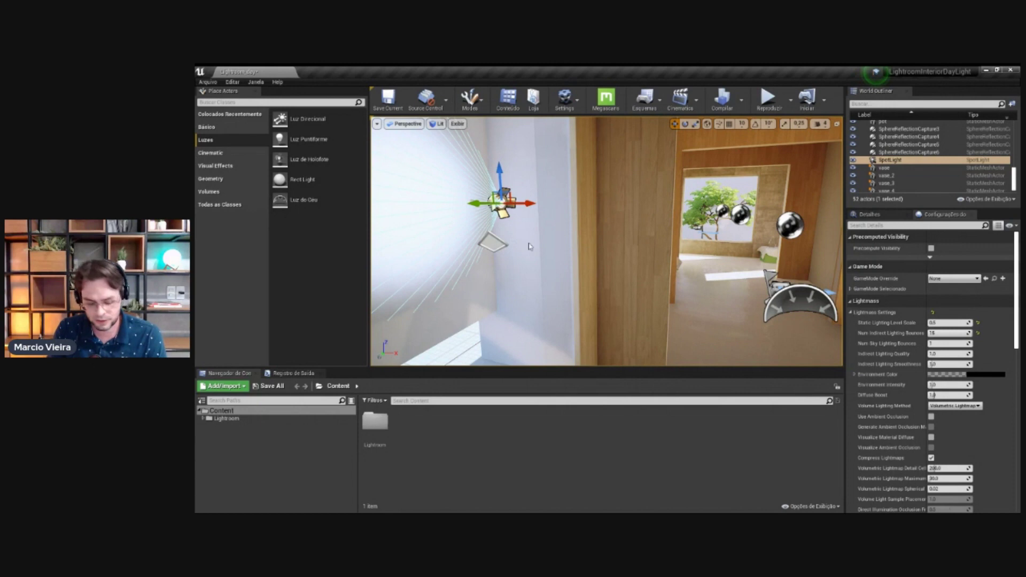
{"action": "right_click_drag", "start_coordinate": [528, 242], "coordinate": [533, 246]}
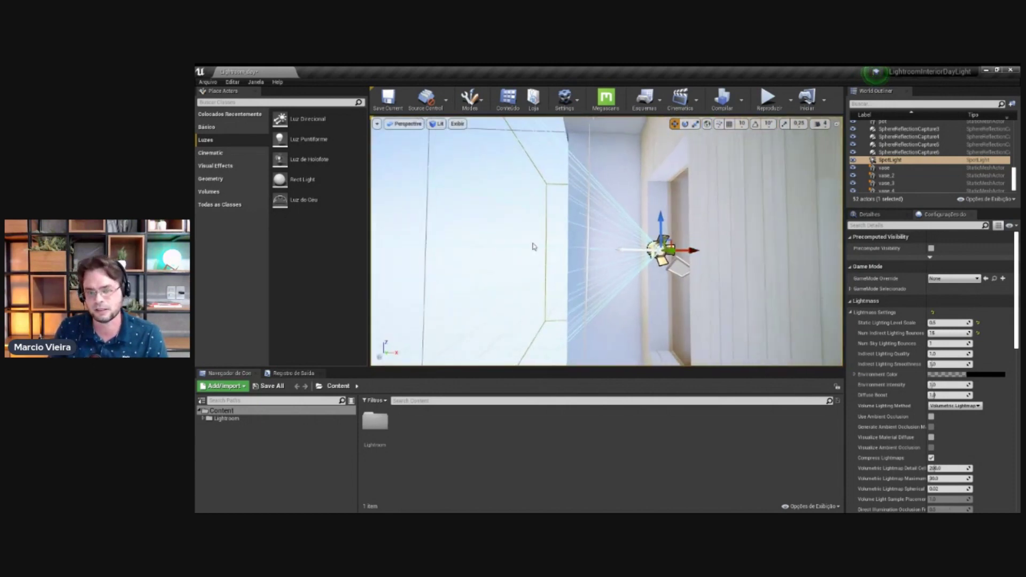
{"action": "right_click_drag", "start_coordinate": [600, 240], "coordinate": [575, 222]}
Step: Delete the bounce Plane and the SpotLight from the level
{"action": "left_click", "coordinate": [542, 185]}
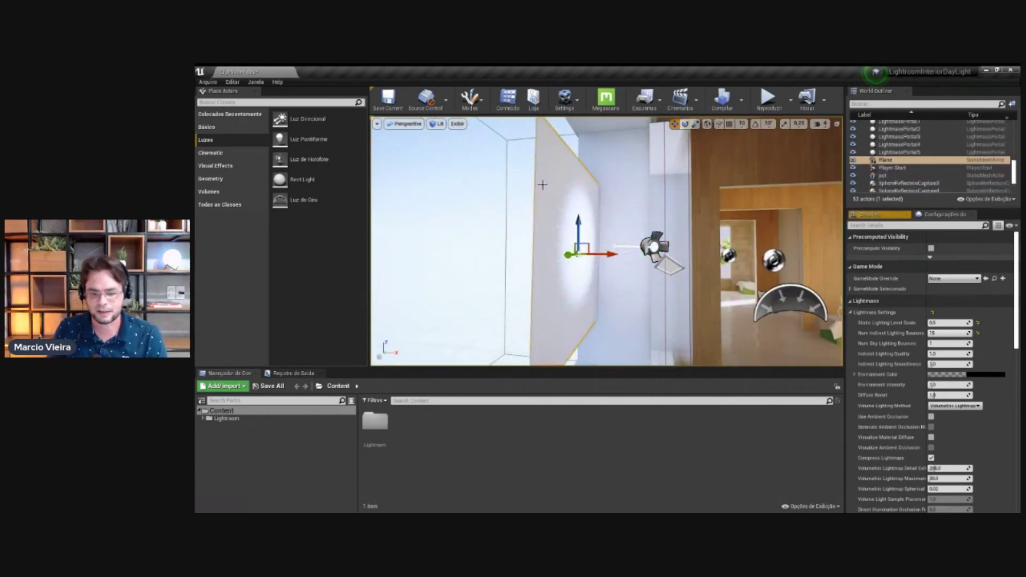
{"action": "key", "text": "Delete"}
{"action": "left_click", "coordinate": [653, 245]}
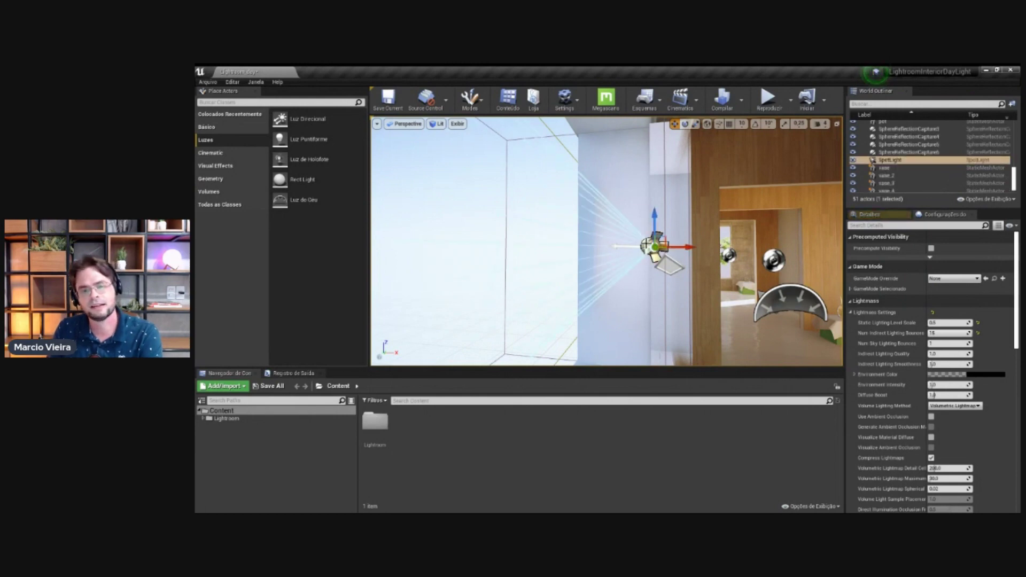
{"action": "key", "text": "Delete"}
{"action": "mouse_move", "coordinate": [623, 249]}
{"action": "right_mouse_down"}
{"action": "mouse_move", "coordinate": [653, 262]}
{"action": "mouse_move", "coordinate": [614, 261]}
{"action": "right_mouse_up"}
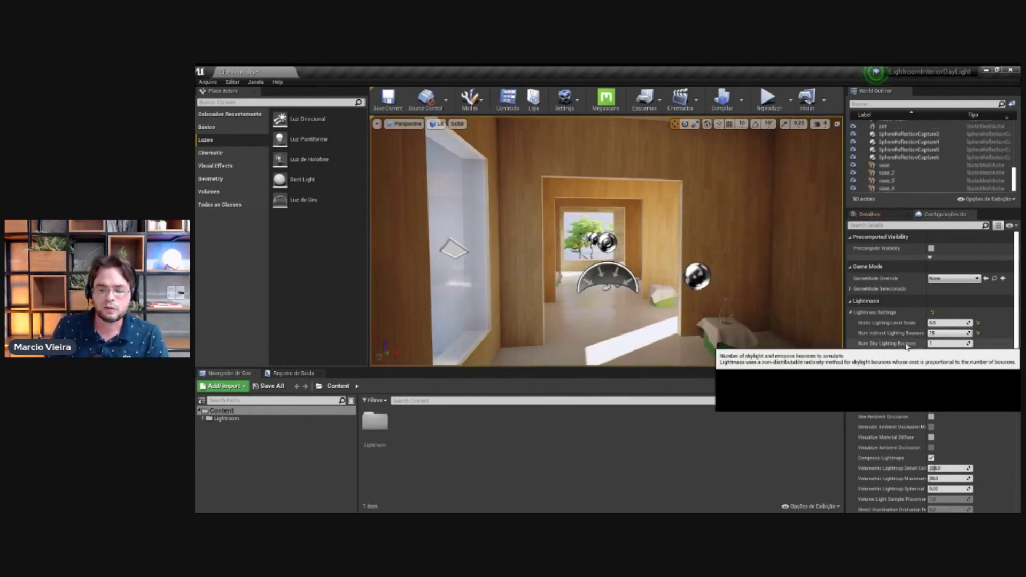
{"action": "left_click", "coordinate": [932, 344]}
Step: Enter 15 for Num Sky Lighting Bounces and commit the value
{"action": "type", "text": "3"}
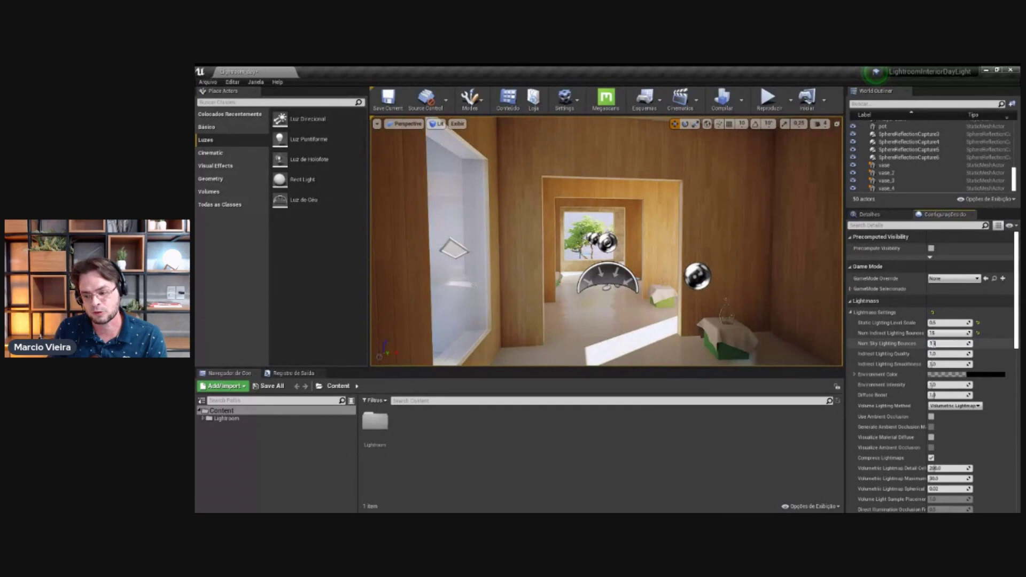
{"action": "type", "text": "5"}
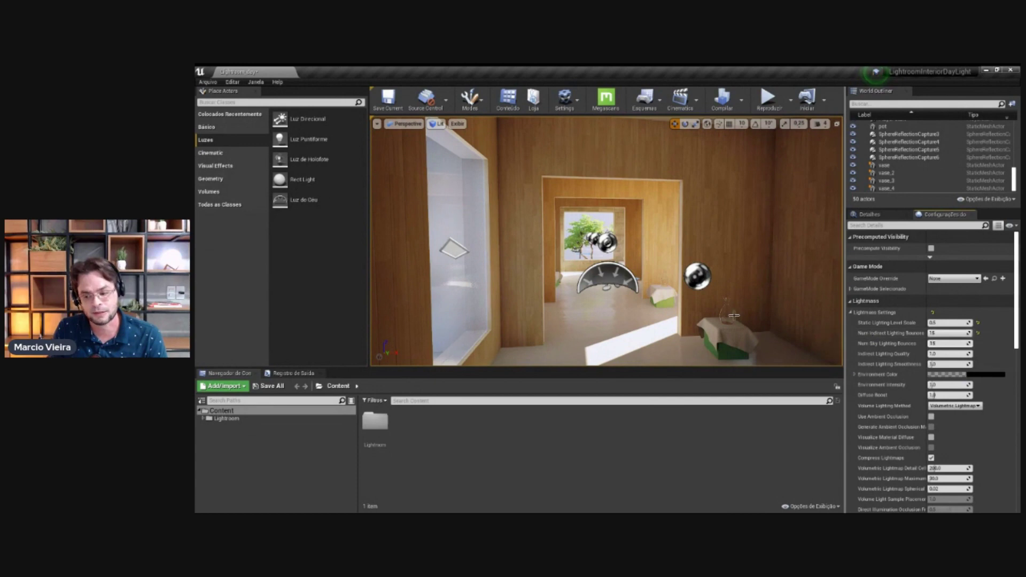
{"action": "right_click", "coordinate": [760, 323]}
{"action": "left_click", "coordinate": [743, 307]}
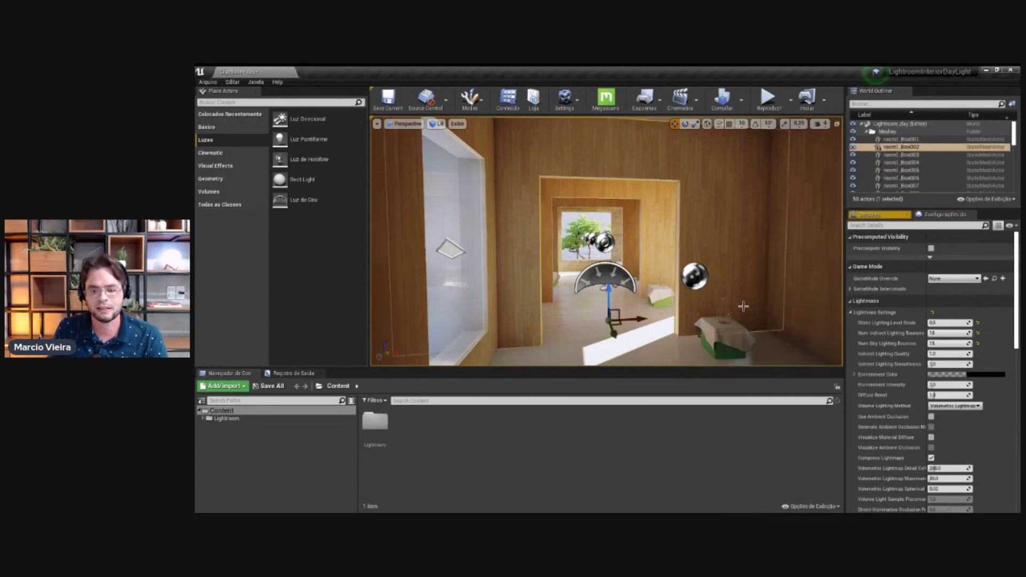
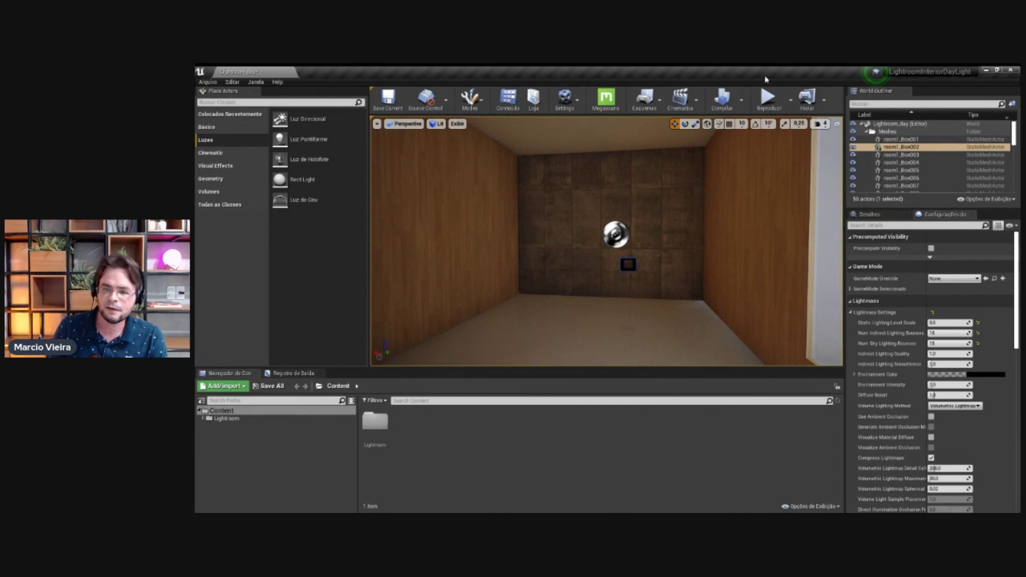
Step: Bake the room's static lighting, then turn the view toward the window wall
{"action": "left_click", "coordinate": [722, 102]}
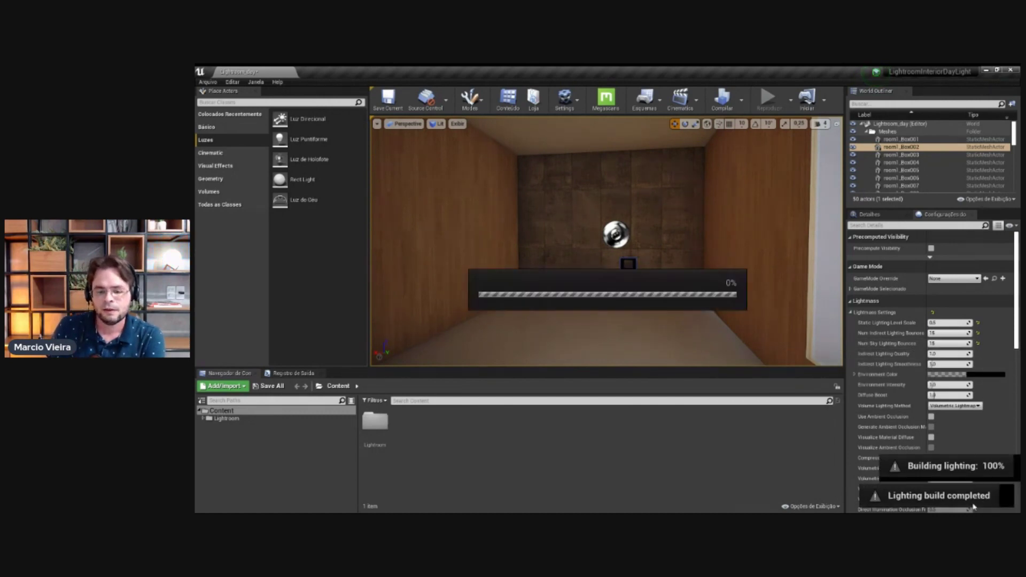
{"action": "mouse_move", "coordinate": [648, 322]}
{"action": "left_mouse_down"}
{"action": "mouse_move", "coordinate": [668, 327]}
{"action": "mouse_move", "coordinate": [195, 316]}
{"action": "mouse_move", "coordinate": [702, 313]}
{"action": "mouse_move", "coordinate": [299, 320]}
{"action": "left_mouse_up"}
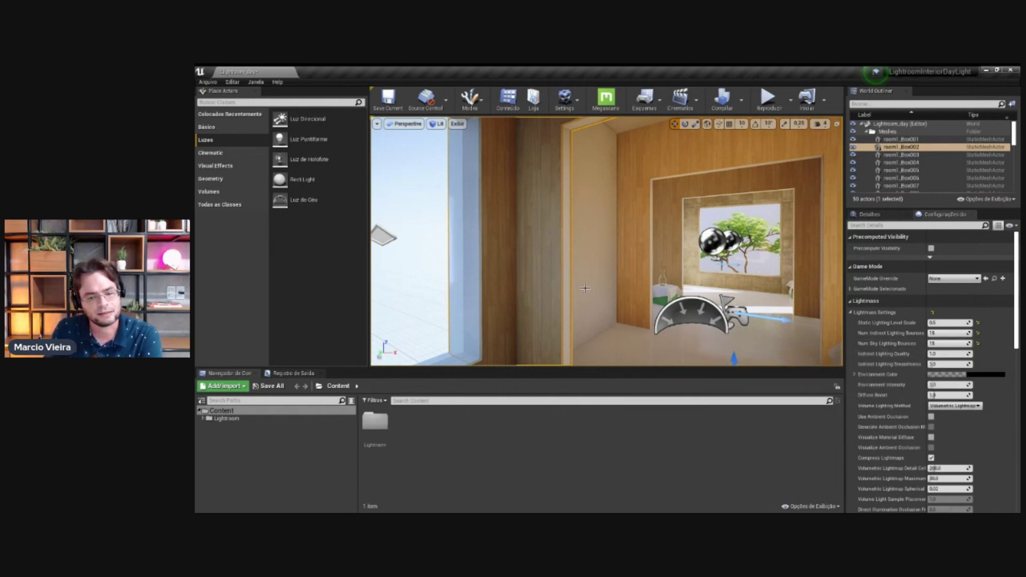
Step: Fly through the doorway to the cloth-covered table and select the Indirect Lighting Quality field
{"action": "left_click_drag", "start_coordinate": [559, 280], "coordinate": [632, 315]}
{"action": "left_click_drag", "start_coordinate": [565, 287], "coordinate": [572, 262]}
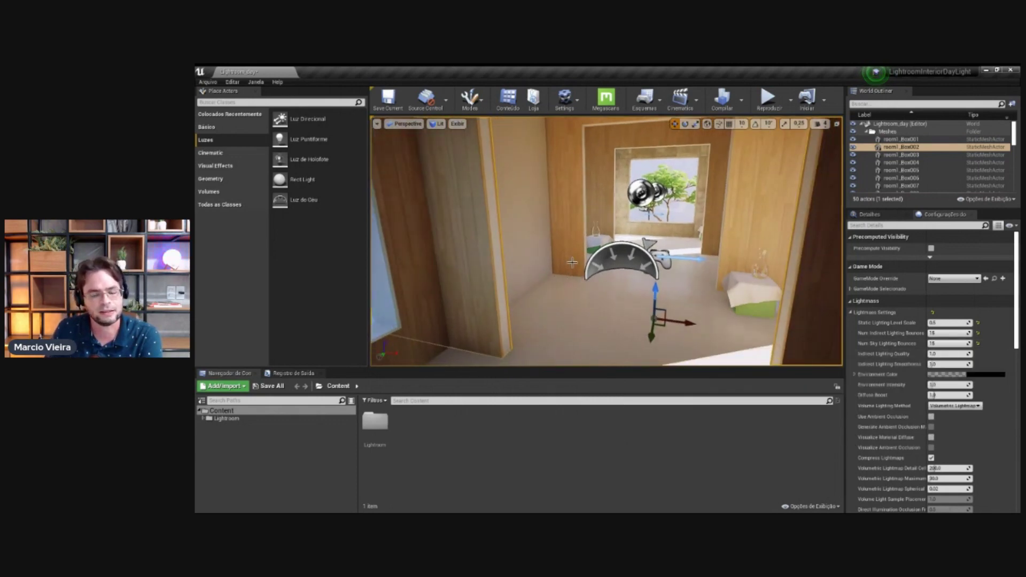
{"action": "left_click_drag", "start_coordinate": [595, 301], "coordinate": [693, 319]}
{"action": "mouse_move", "coordinate": [643, 271]}
{"action": "left_mouse_down"}
{"action": "mouse_move", "coordinate": [667, 281]}
{"action": "mouse_move", "coordinate": [611, 279]}
{"action": "left_mouse_up"}
{"action": "mouse_move", "coordinate": [901, 357]}
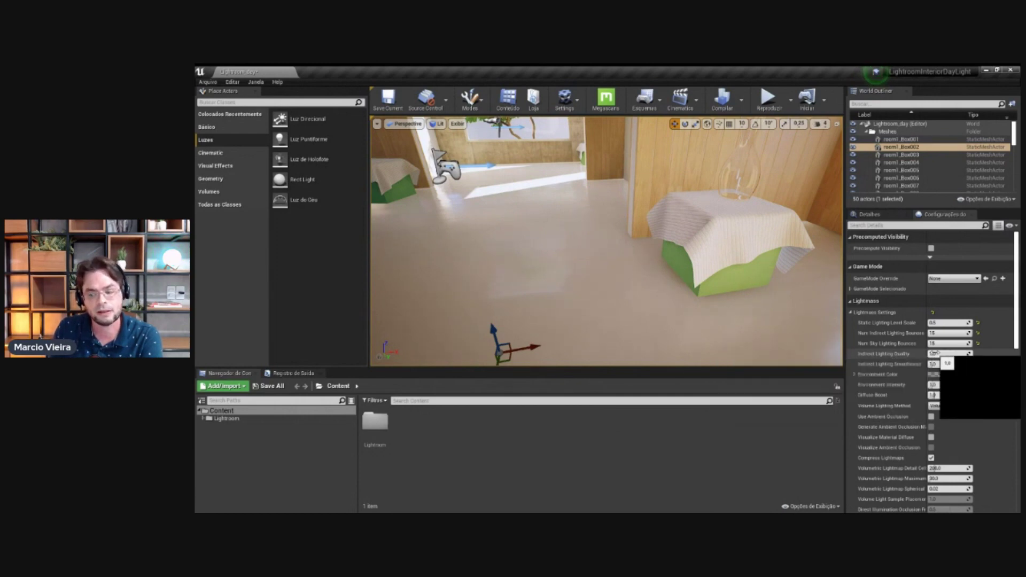
{"action": "left_click", "coordinate": [936, 353]}
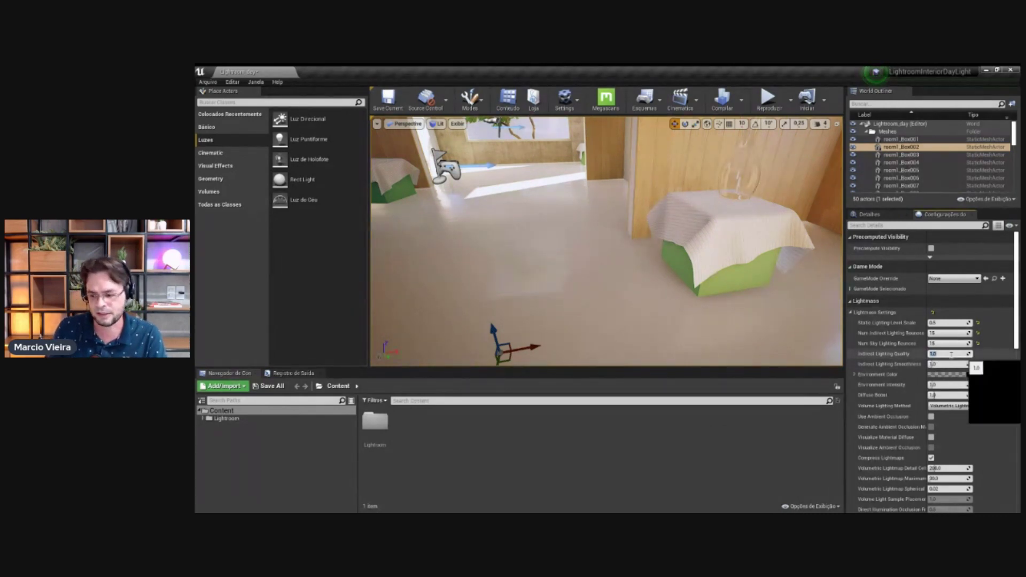
{"action": "type", "text": "4"}
{"action": "key", "text": "Return"}
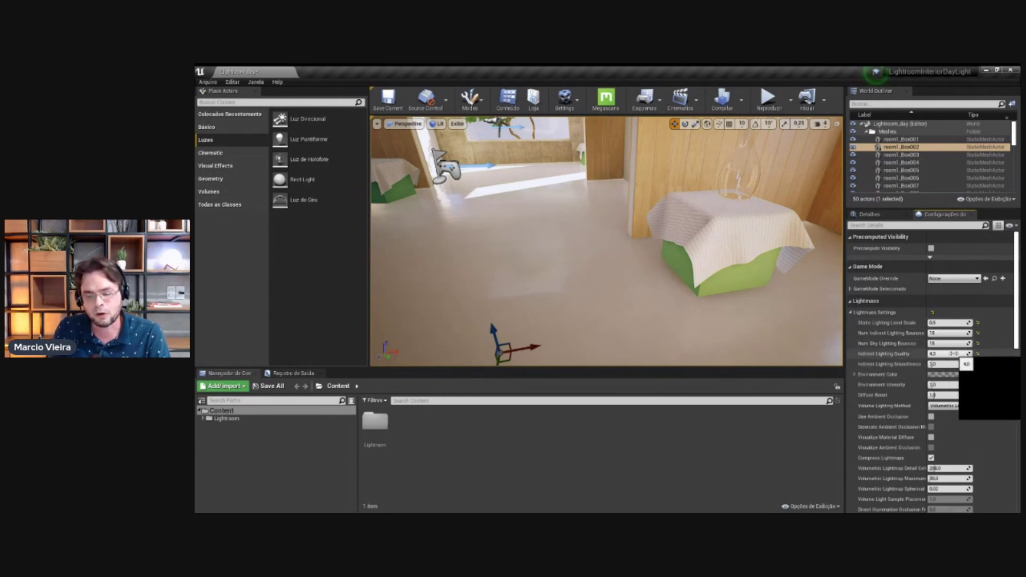
{"action": "left_click", "coordinate": [953, 354]}
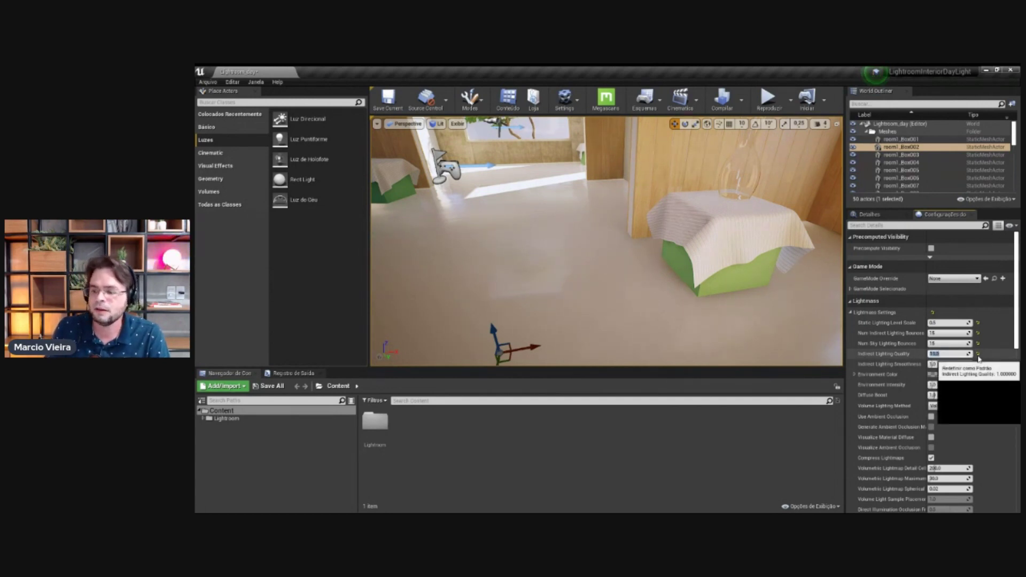
{"action": "left_click", "coordinate": [977, 355]}
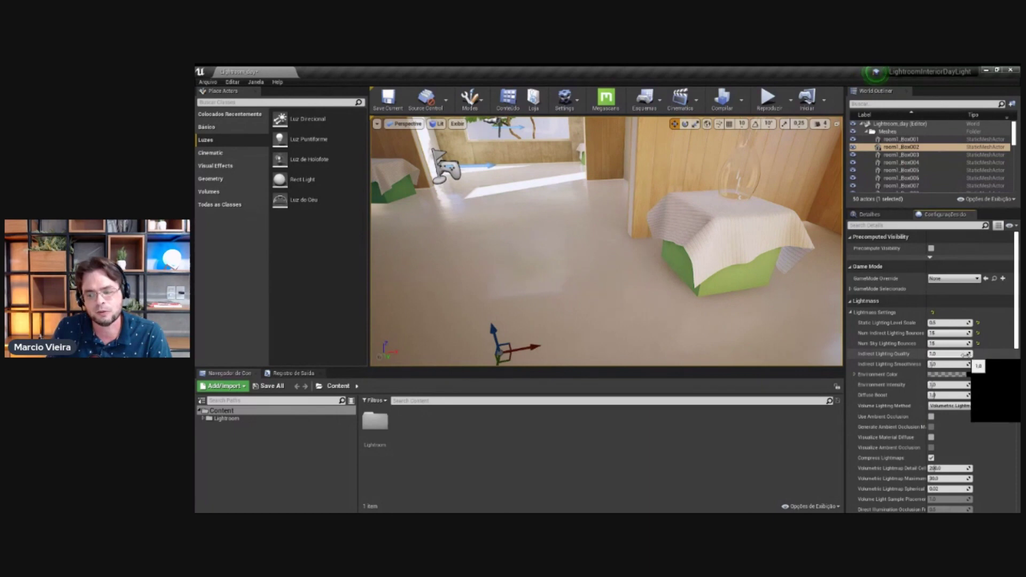
{"action": "mouse_move", "coordinate": [888, 327]}
{"action": "left_click", "coordinate": [933, 323]}
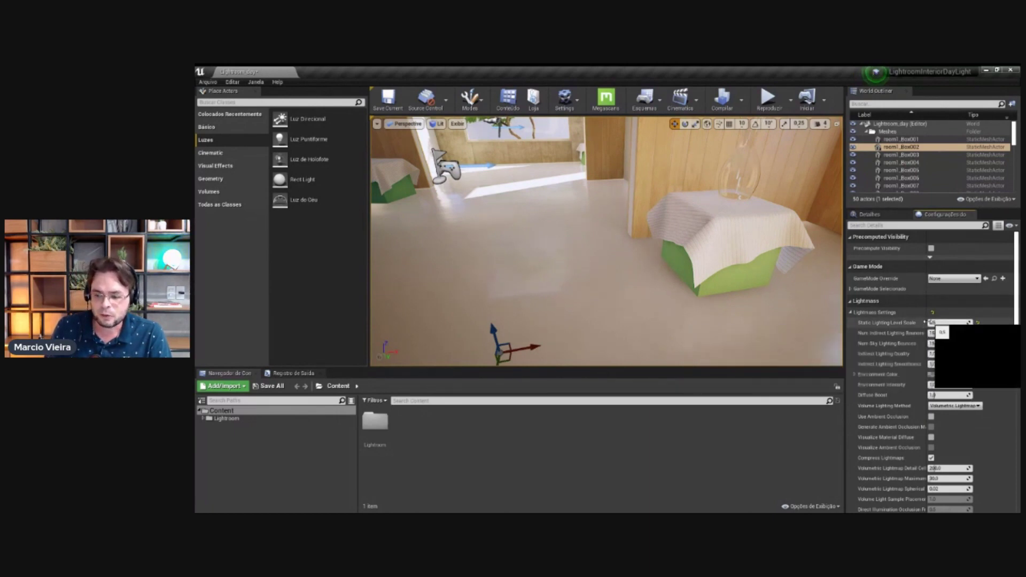
Step: Set Indirect Lighting Quality to 2, leaving Static Lighting Level Scale at 0.5
{"action": "left_click", "coordinate": [932, 354]}
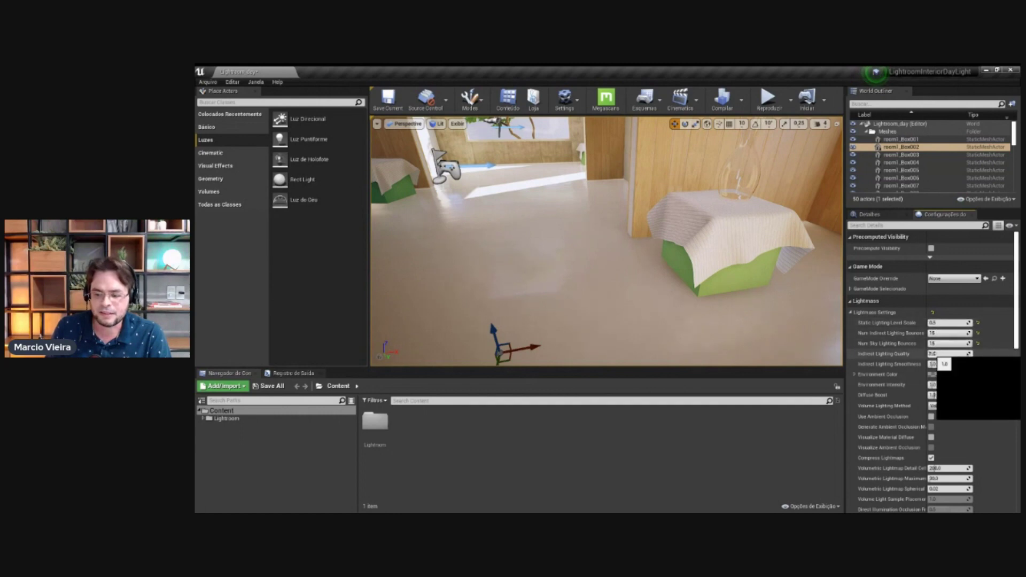
{"action": "type", "text": "4"}
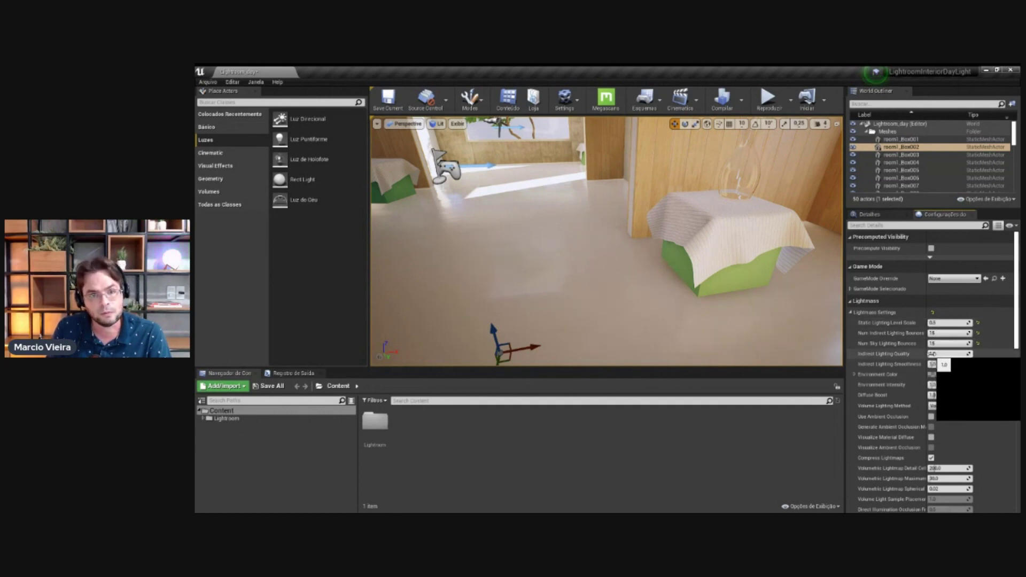
{"action": "key", "text": "Return"}
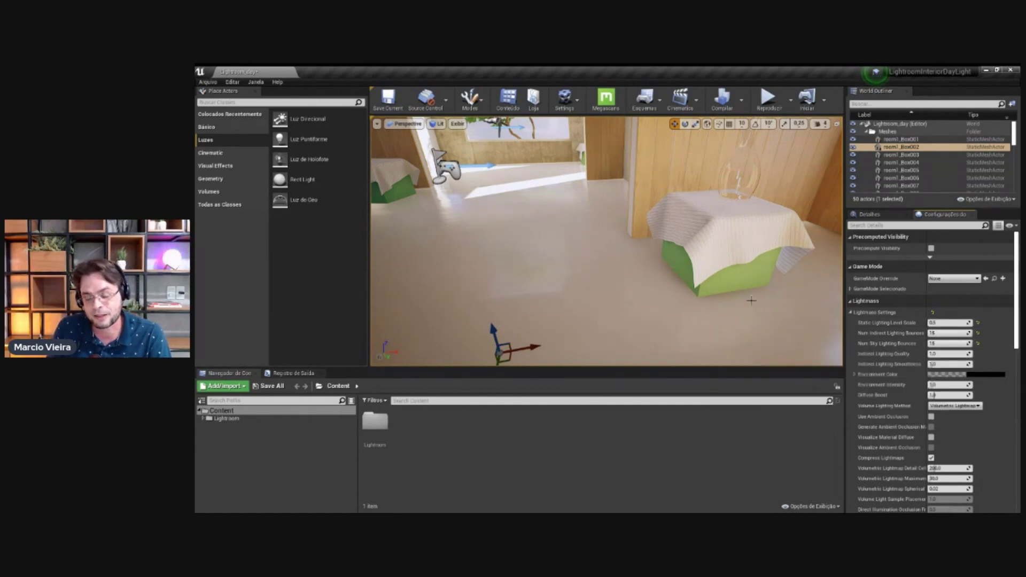
{"action": "left_click", "coordinate": [939, 323]}
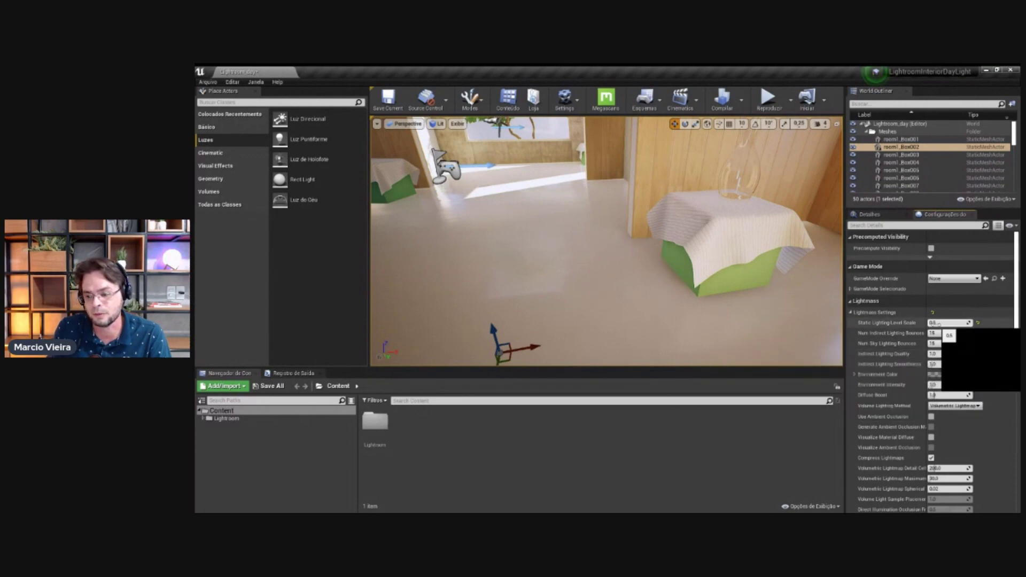
{"action": "left_click", "coordinate": [940, 354]}
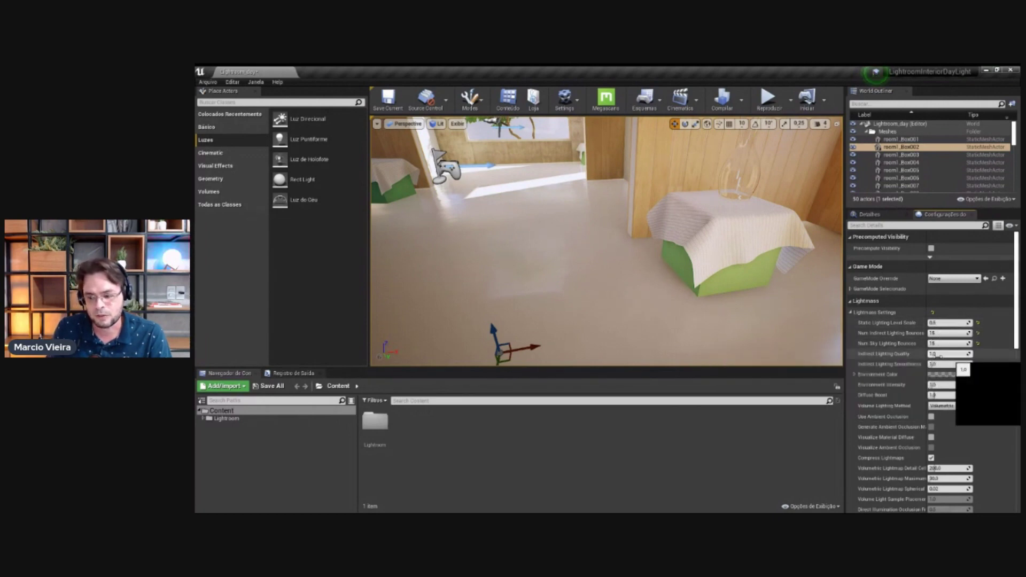
{"action": "left_click", "coordinate": [939, 355]}
{"action": "type", "text": "2"}
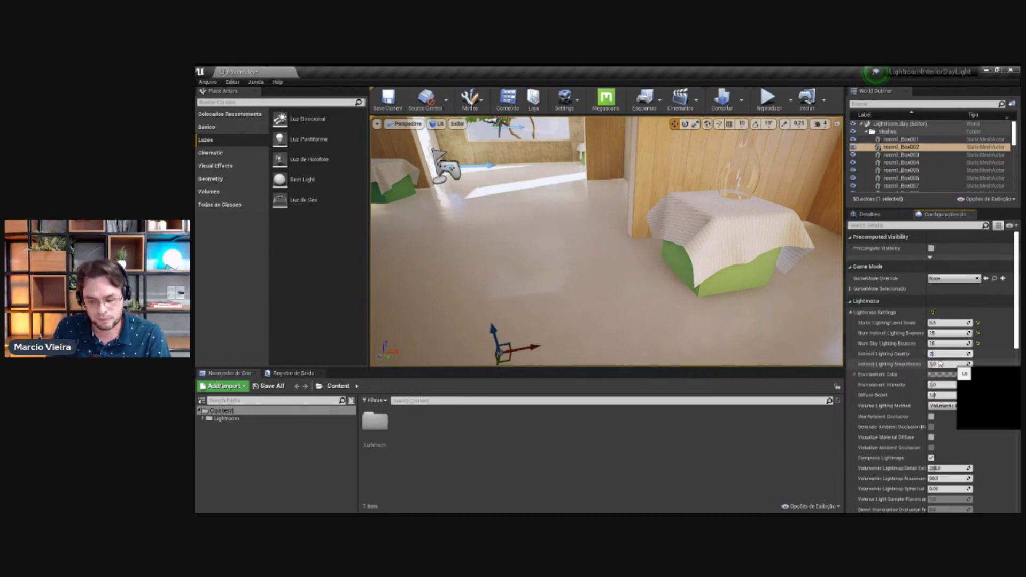
{"action": "key", "text": "Return"}
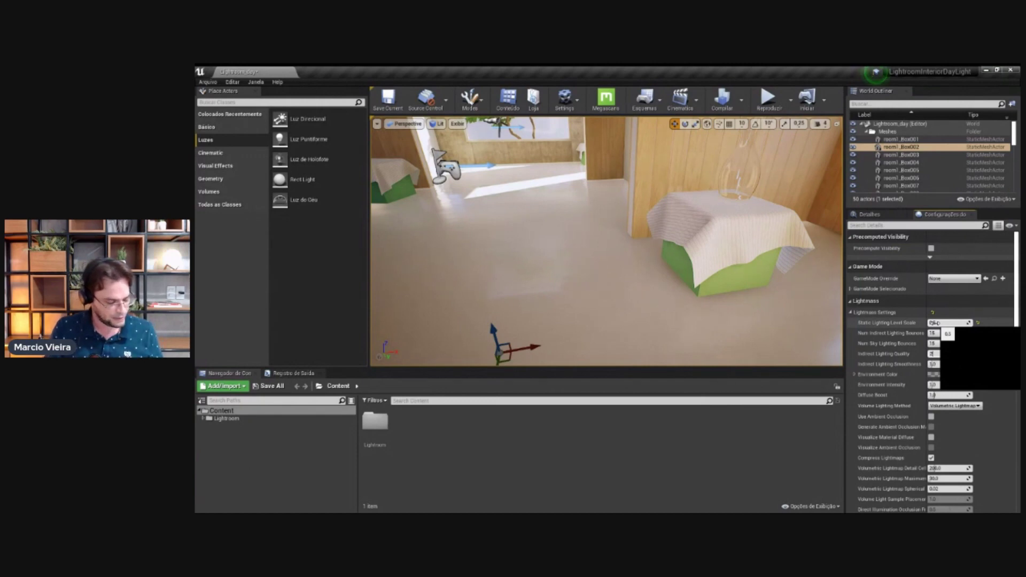
Step: Try Static Lighting Level Scale at 0.2, then return it to 0.5, keeping quality at 2
{"action": "left_click", "coordinate": [934, 322]}
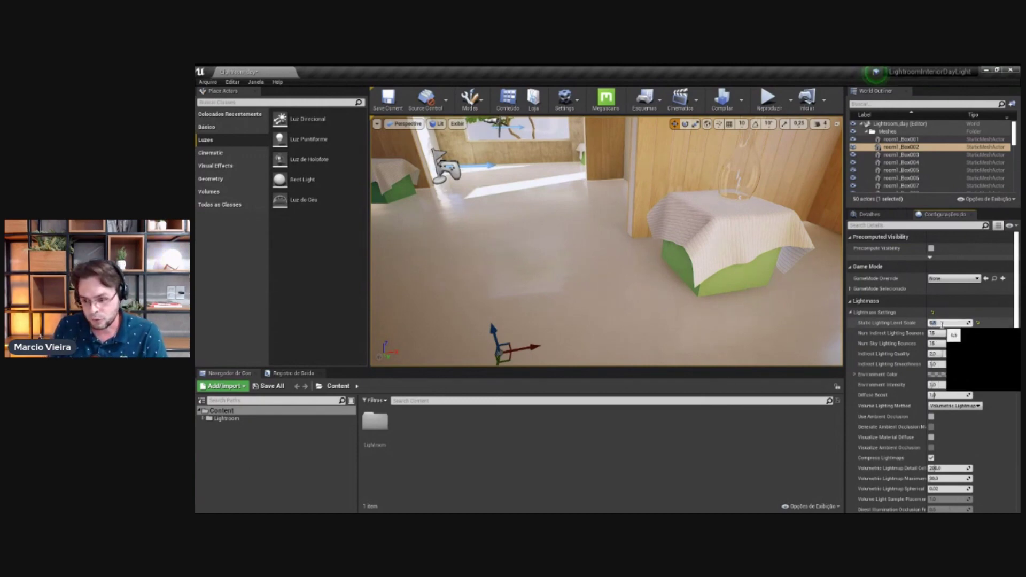
{"action": "type", "text": "0."}
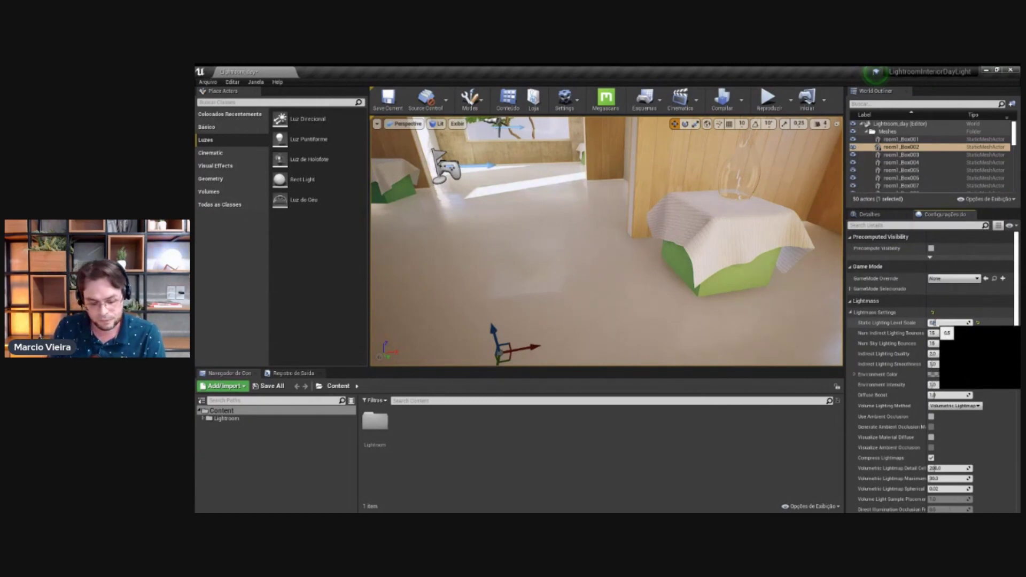
{"action": "type", "text": "2"}
{"action": "left_click", "coordinate": [940, 354]}
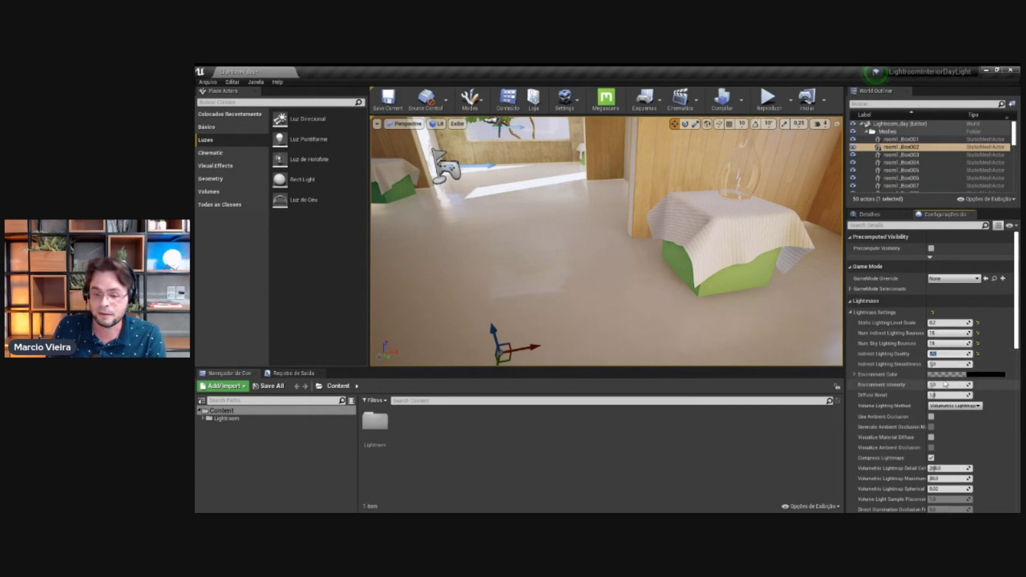
{"action": "left_click_drag", "start_coordinate": [609, 275], "coordinate": [611, 268]}
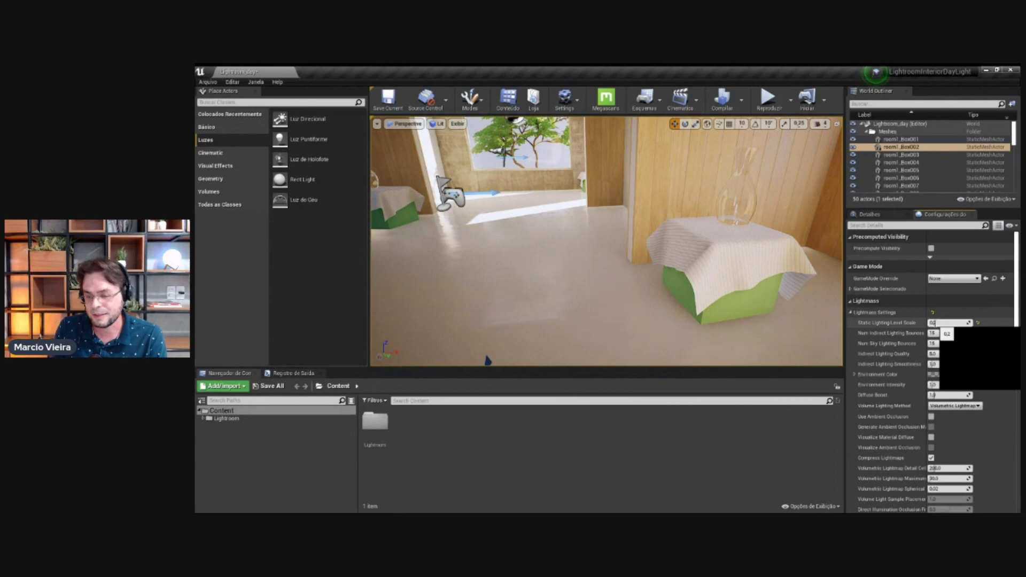
{"action": "type", "text": "5"}
{"action": "key", "text": "Return"}
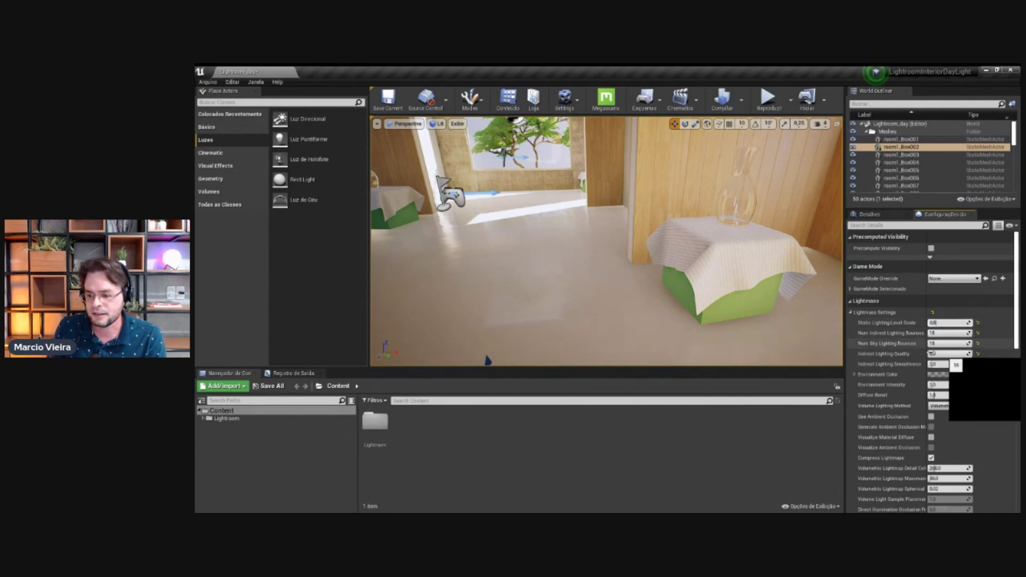
{"action": "left_click", "coordinate": [938, 354]}
{"action": "key", "text": "Return"}
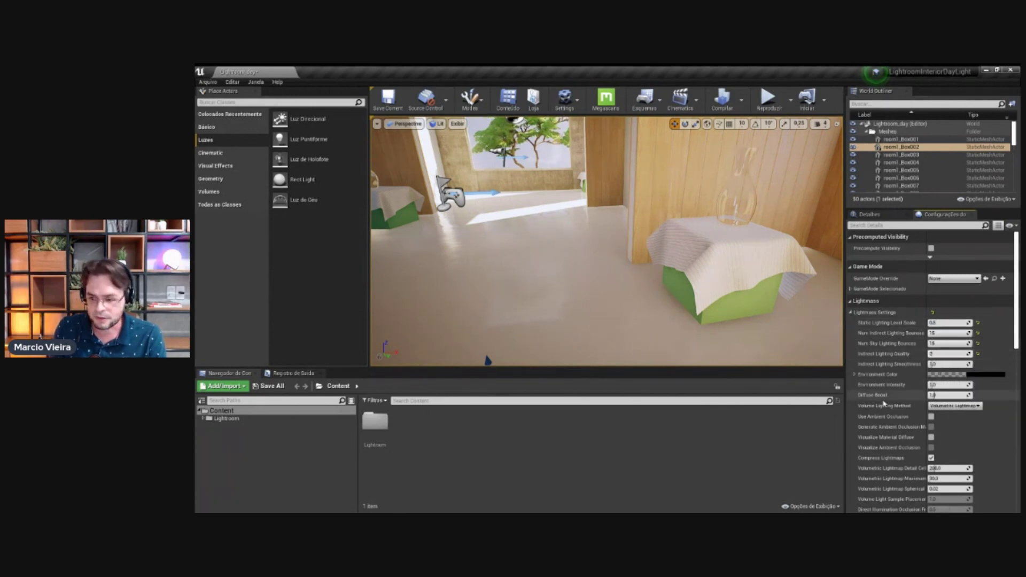
{"action": "left_click_drag", "start_coordinate": [618, 296], "coordinate": [598, 325]}
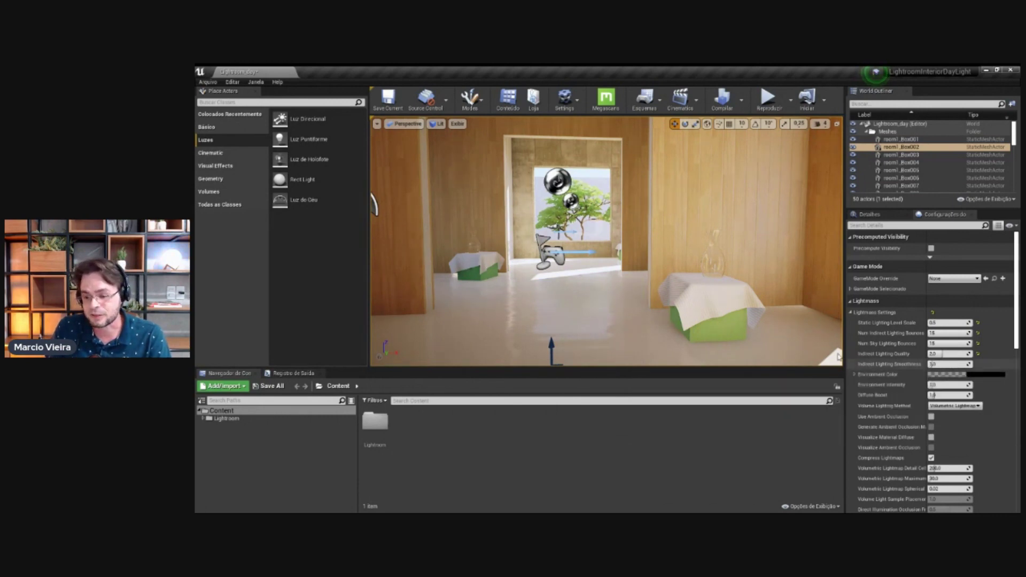
{"action": "right_click_drag", "start_coordinate": [837, 356], "coordinate": [782, 320]}
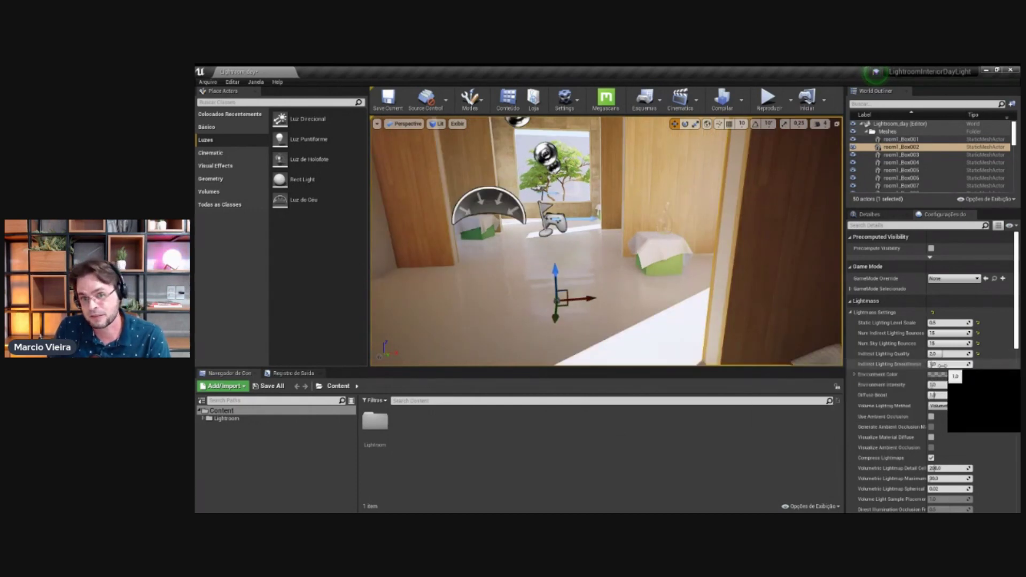
{"action": "right_click_drag", "start_coordinate": [613, 187], "coordinate": [609, 133]}
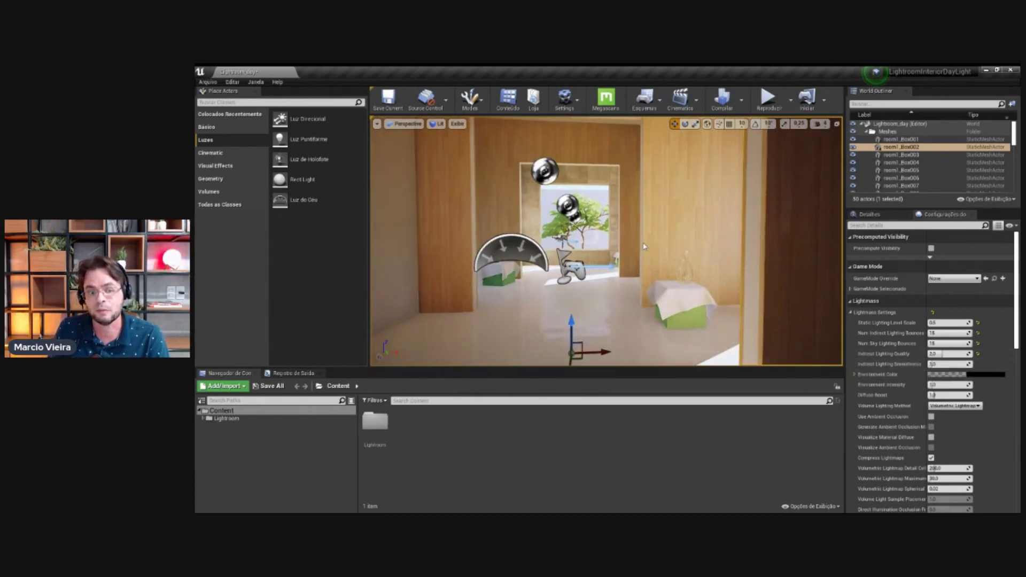
{"action": "mouse_move", "coordinate": [612, 187]}
{"action": "right_mouse_down"}
{"action": "mouse_move", "coordinate": [640, 240]}
{"action": "mouse_move", "coordinate": [687, 251]}
{"action": "right_mouse_up"}
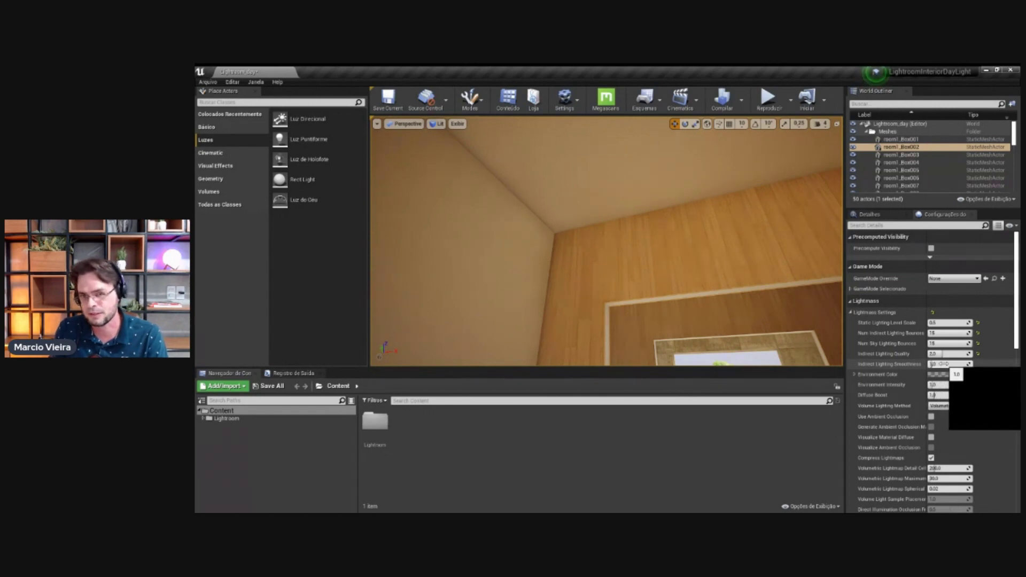
{"action": "right_click_drag", "start_coordinate": [752, 360], "coordinate": [798, 309]}
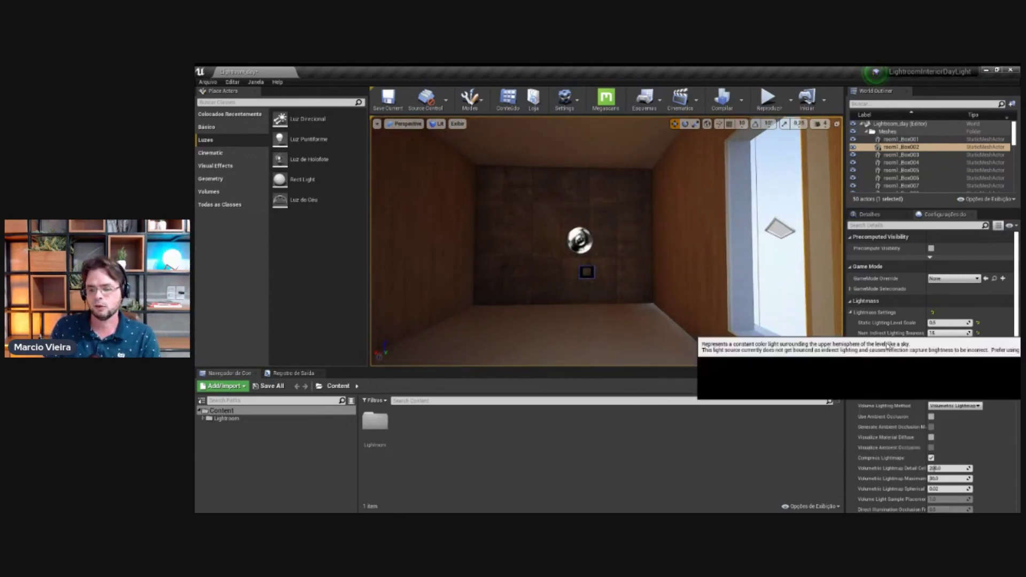
{"action": "right_click_drag", "start_coordinate": [730, 270], "coordinate": [668, 261]}
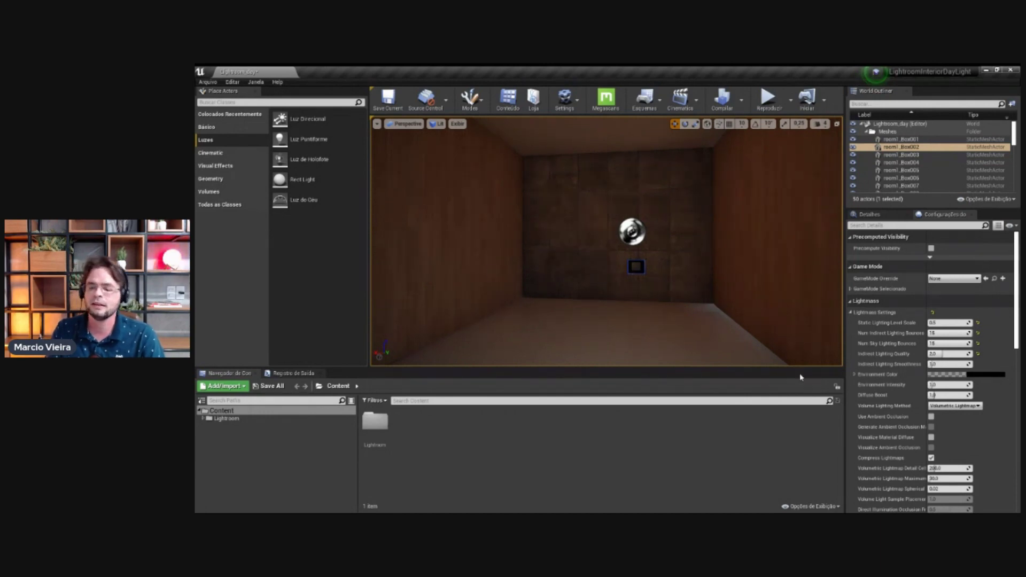
{"action": "left_click", "coordinate": [985, 378]}
Step: Brighten the Lightmass Environment Color to light grey (Value about 0.786)
{"action": "left_click_drag", "start_coordinate": [925, 394], "coordinate": [924, 332]}
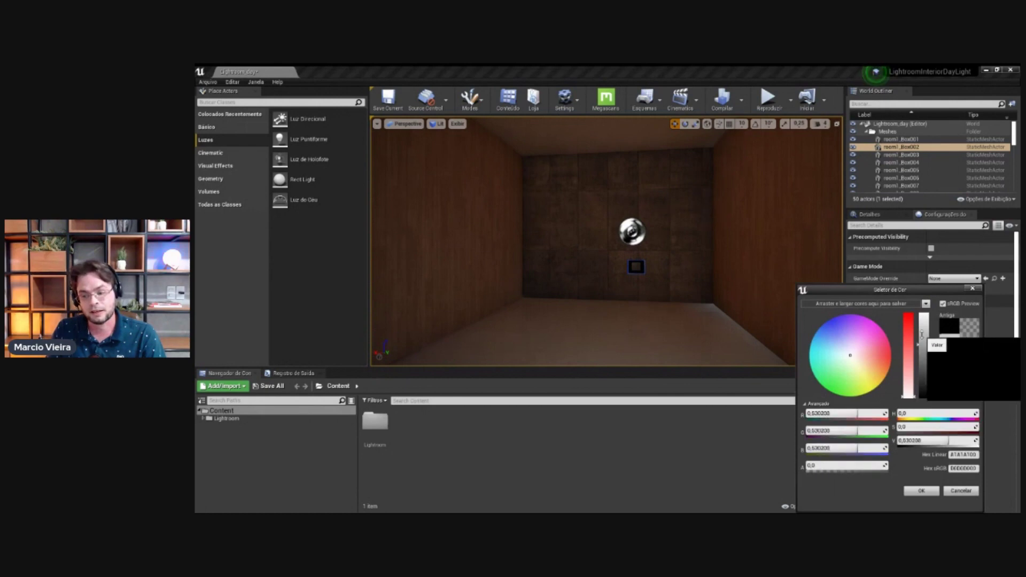
{"action": "left_click", "coordinate": [921, 491]}
{"action": "left_click_drag", "start_coordinate": [630, 325], "coordinate": [594, 229]}
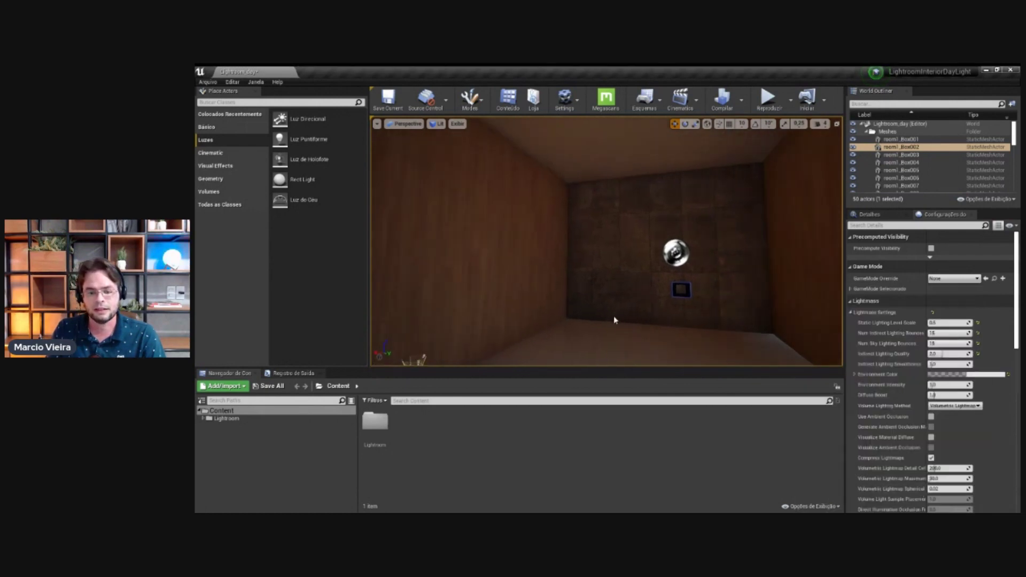
Step: Rebuild lighting only, postponing the autosave while the build runs
{"action": "left_click", "coordinate": [740, 100]}
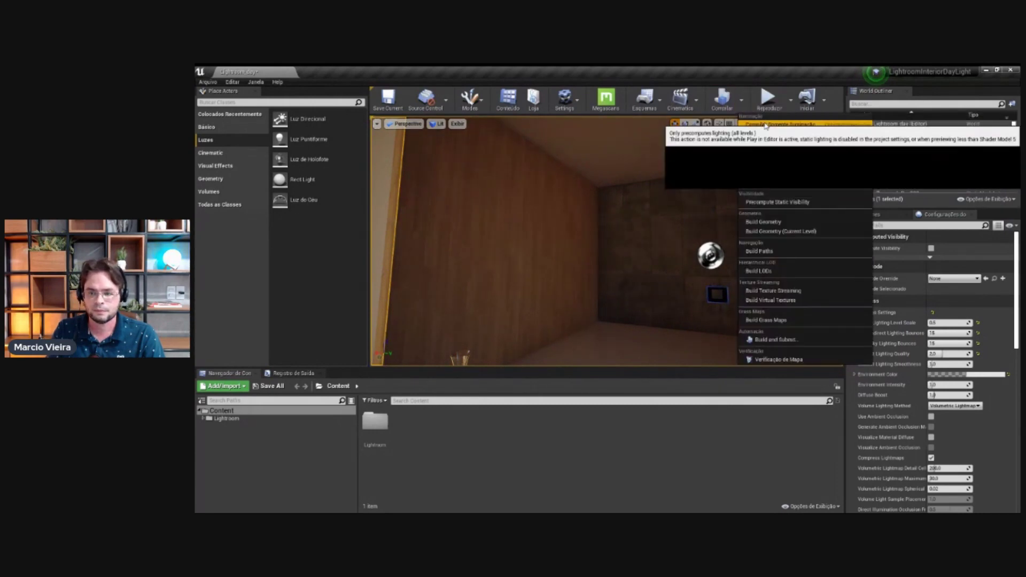
{"action": "left_click", "coordinate": [765, 124]}
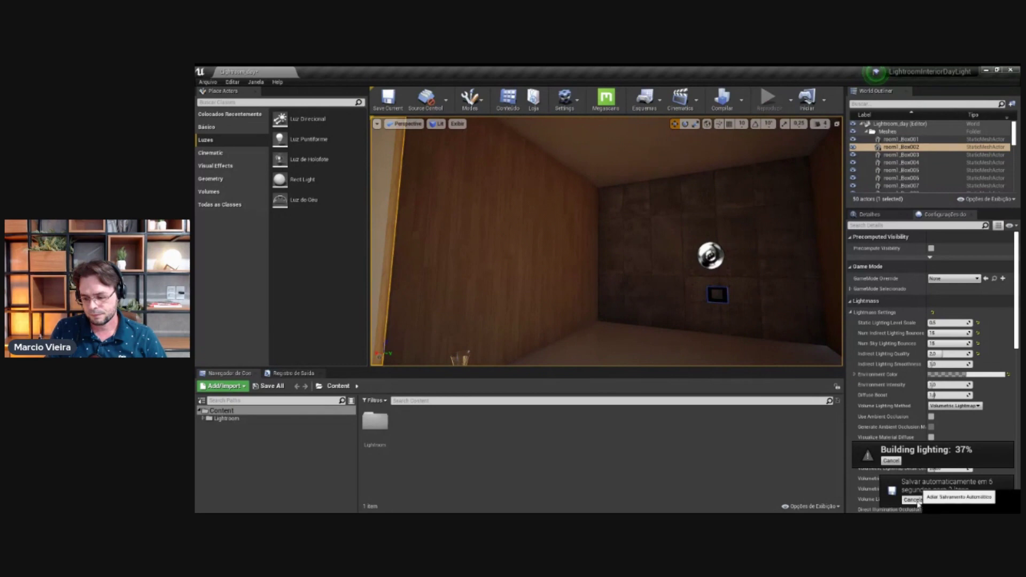
{"action": "left_click", "coordinate": [914, 500]}
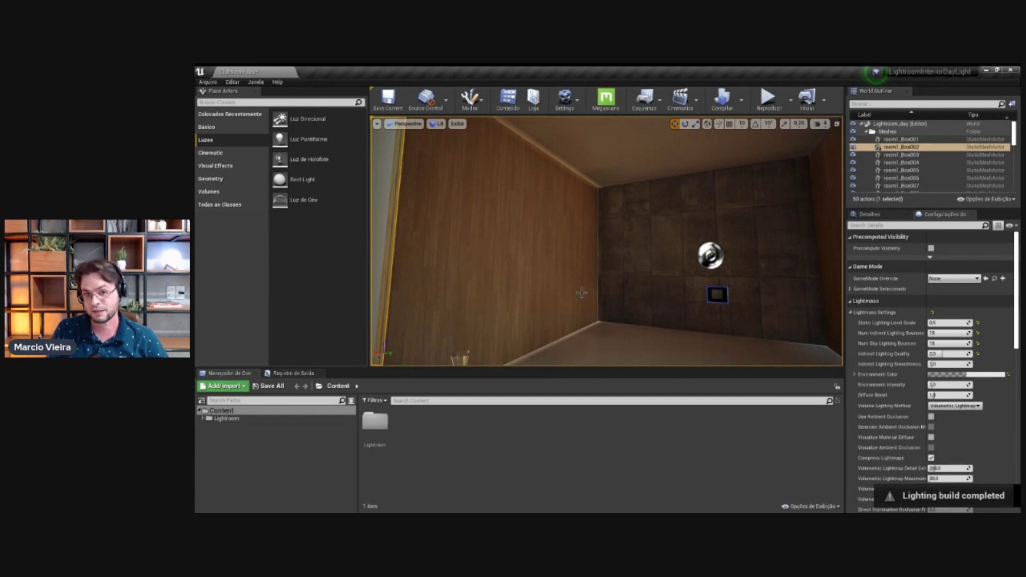
{"action": "left_click_drag", "start_coordinate": [581, 293], "coordinate": [604, 299]}
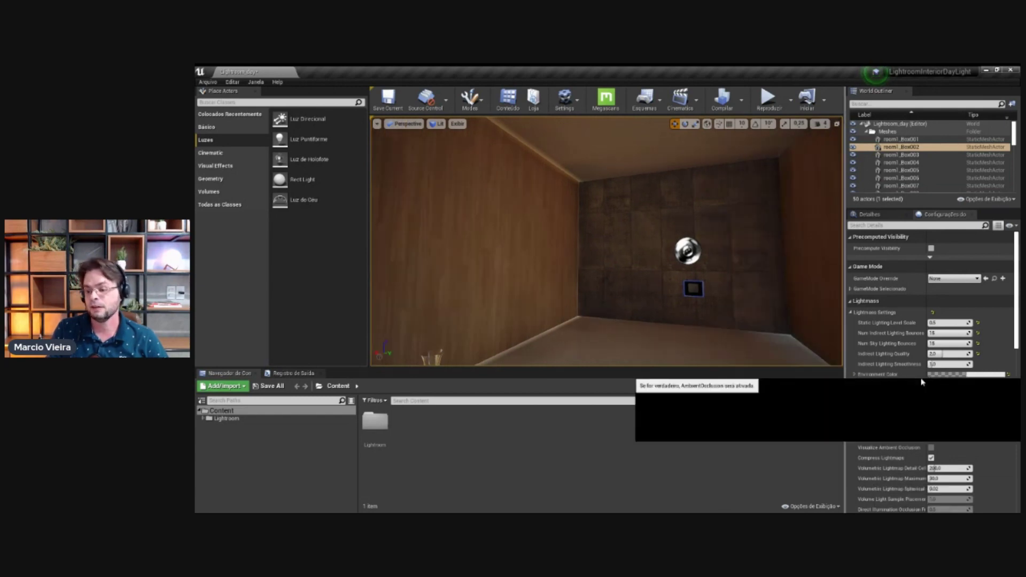
Step: Tint the Environment Color red and reset Static Lighting Level Scale to 1.0
{"action": "left_click", "coordinate": [996, 377]}
{"action": "left_click_drag", "start_coordinate": [918, 396], "coordinate": [918, 327]}
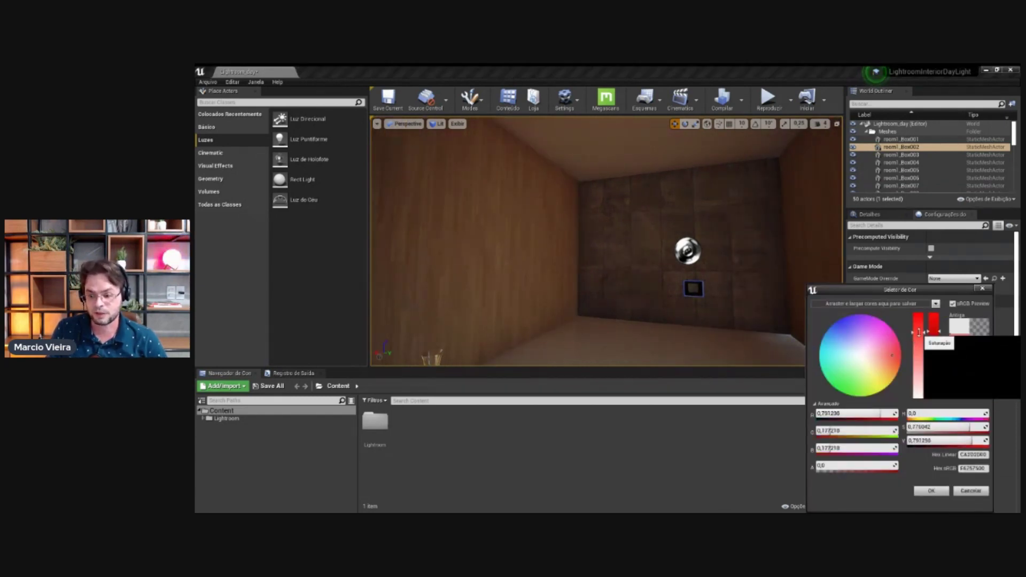
{"action": "left_click", "coordinate": [982, 288]}
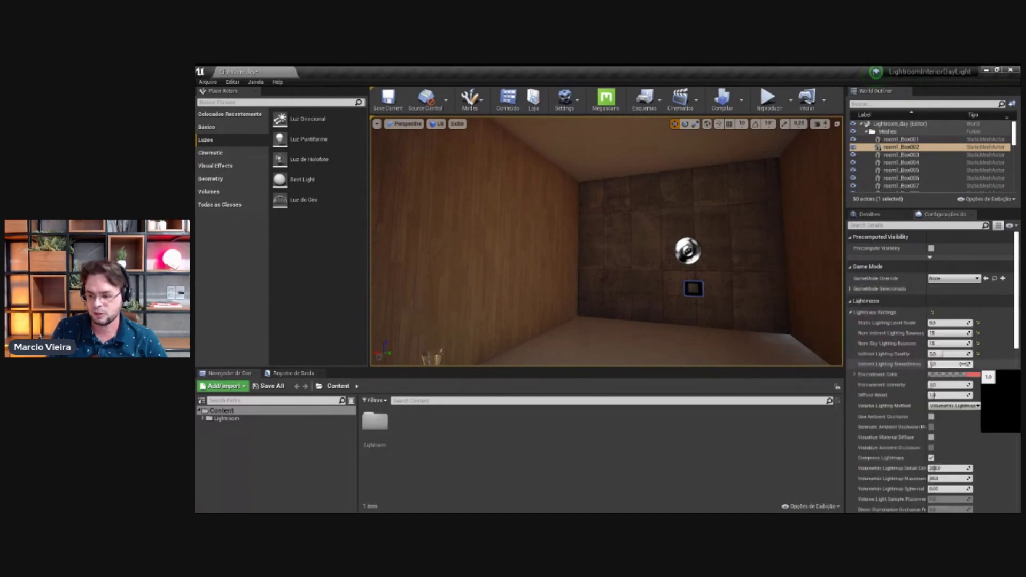
{"action": "left_click", "coordinate": [977, 322]}
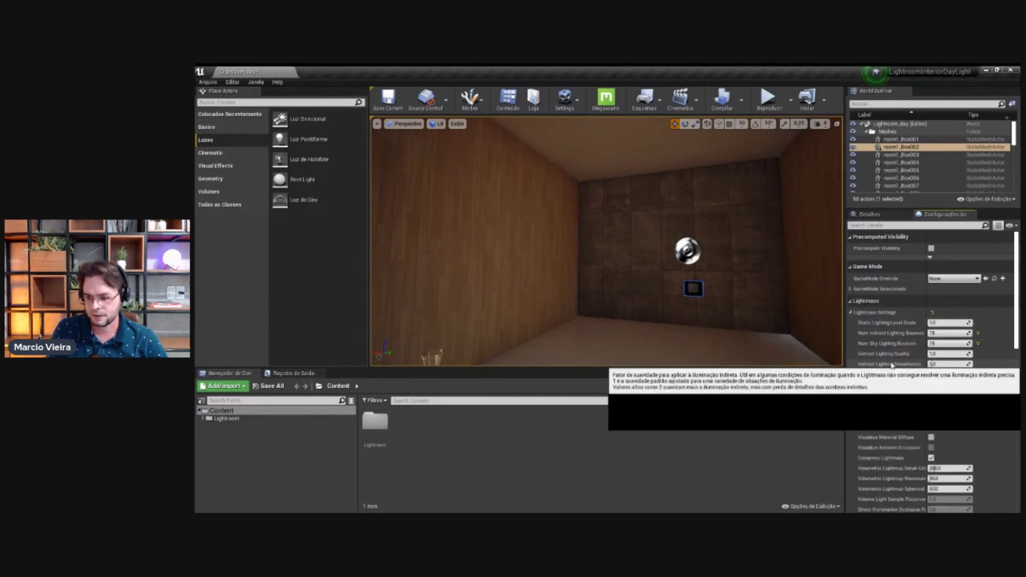
Step: Rebuild lighting only with the red environment colour, then view the right wall
{"action": "left_click", "coordinate": [741, 100]}
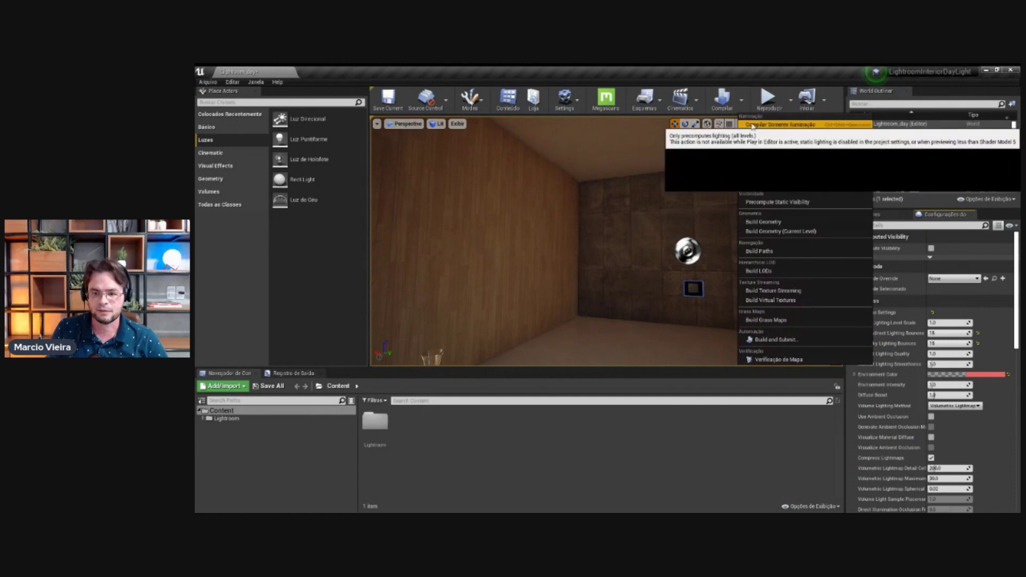
{"action": "left_click", "coordinate": [777, 124]}
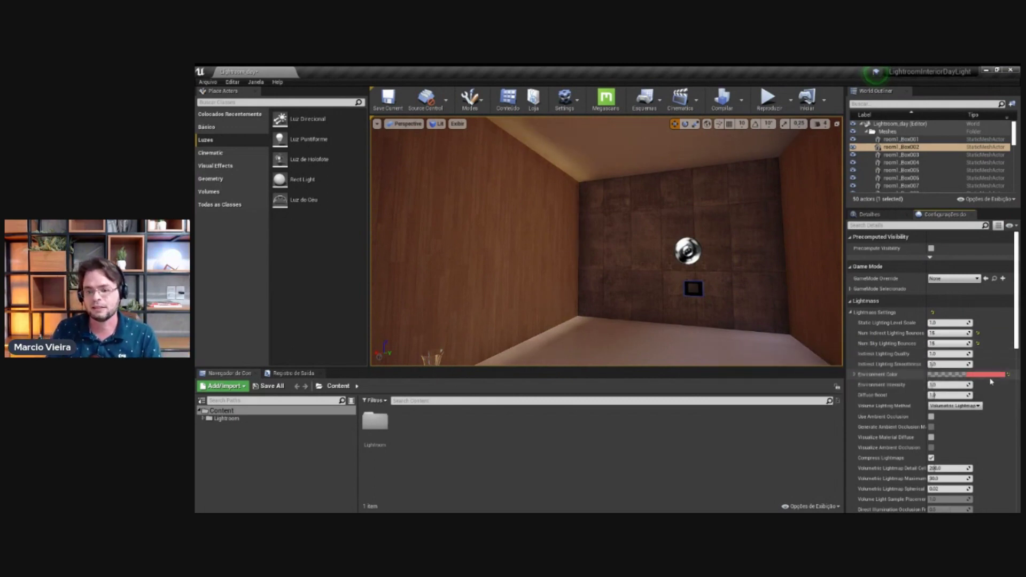
{"action": "left_click_drag", "start_coordinate": [617, 192], "coordinate": [648, 258]}
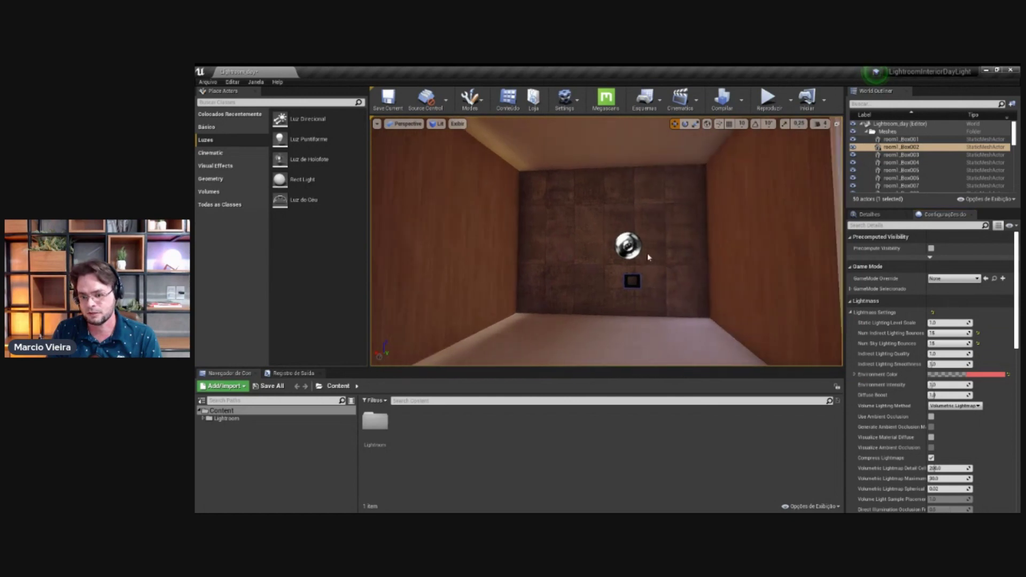
Step: Make the Environment Color near-white with saturation 0 and value 0.9375
{"action": "left_click", "coordinate": [976, 376]}
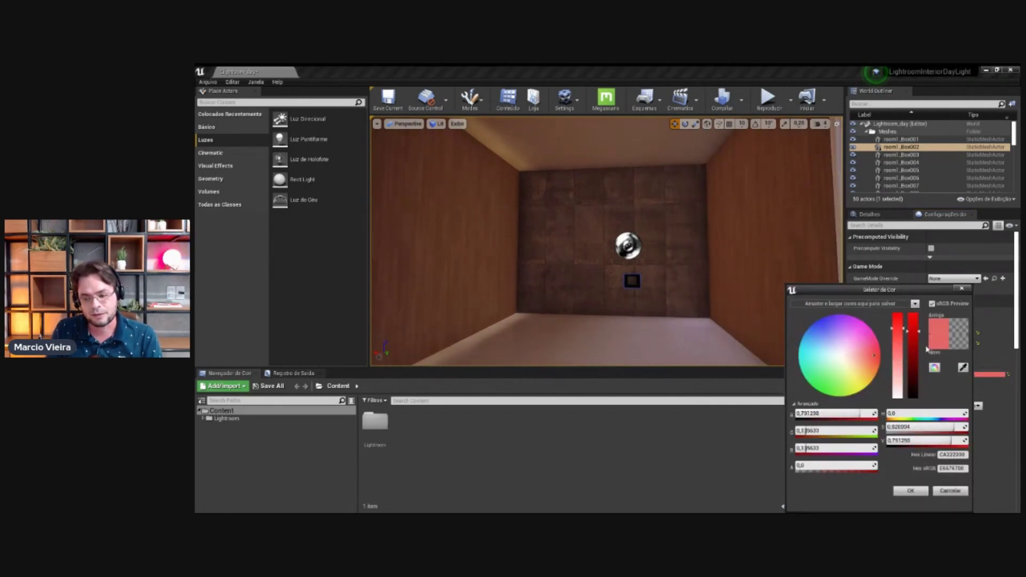
{"action": "left_click_drag", "start_coordinate": [898, 329], "coordinate": [898, 398]}
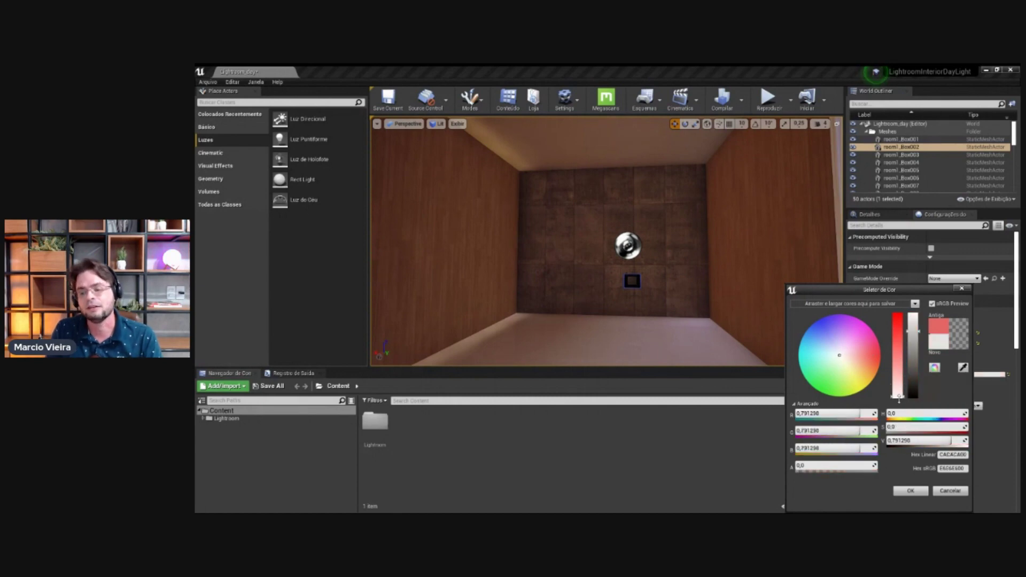
{"action": "left_click_drag", "start_coordinate": [913, 332], "coordinate": [912, 316]}
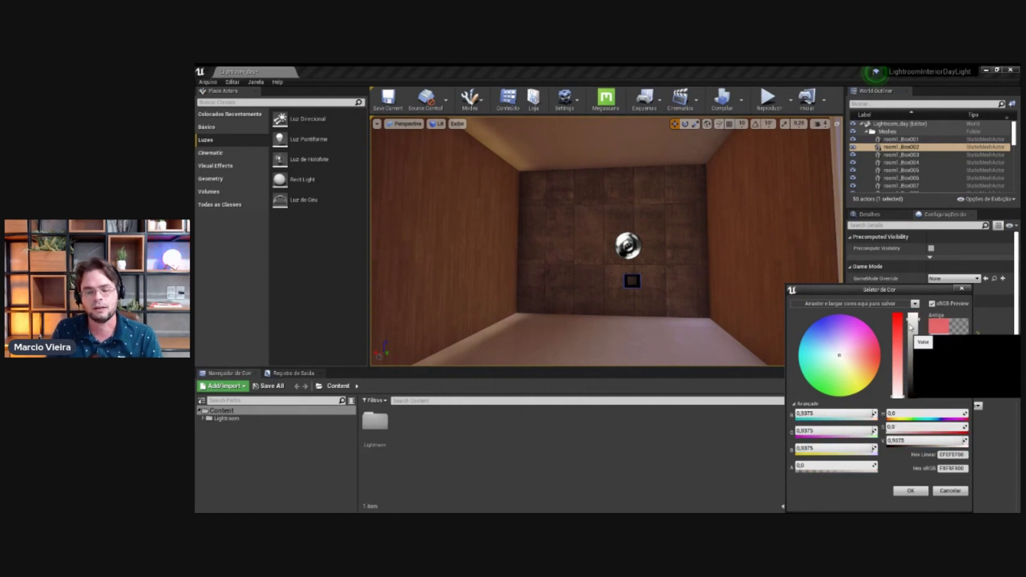
{"action": "left_click", "coordinate": [916, 492]}
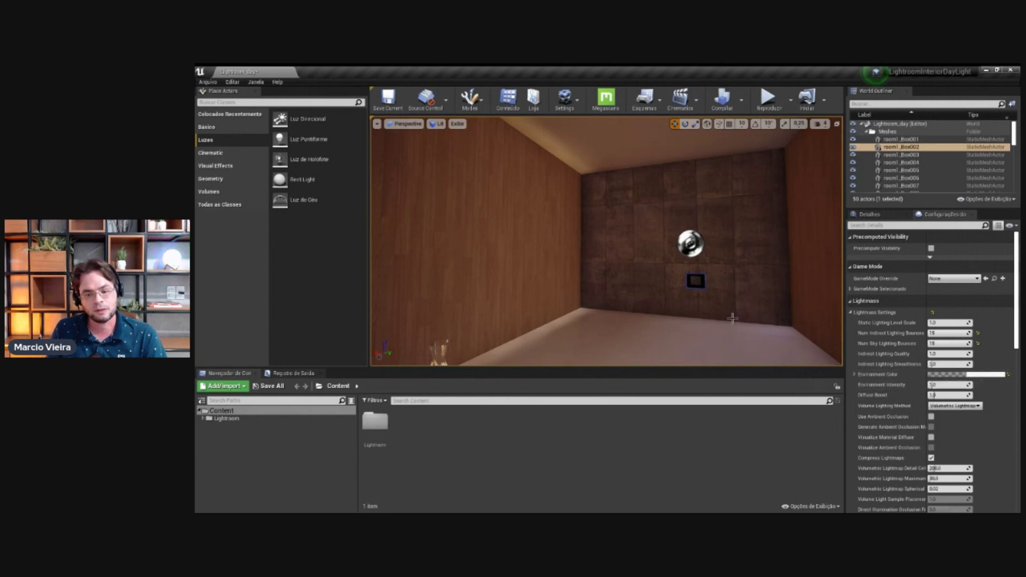
{"action": "left_click_drag", "start_coordinate": [934, 385], "coordinate": [940, 385]}
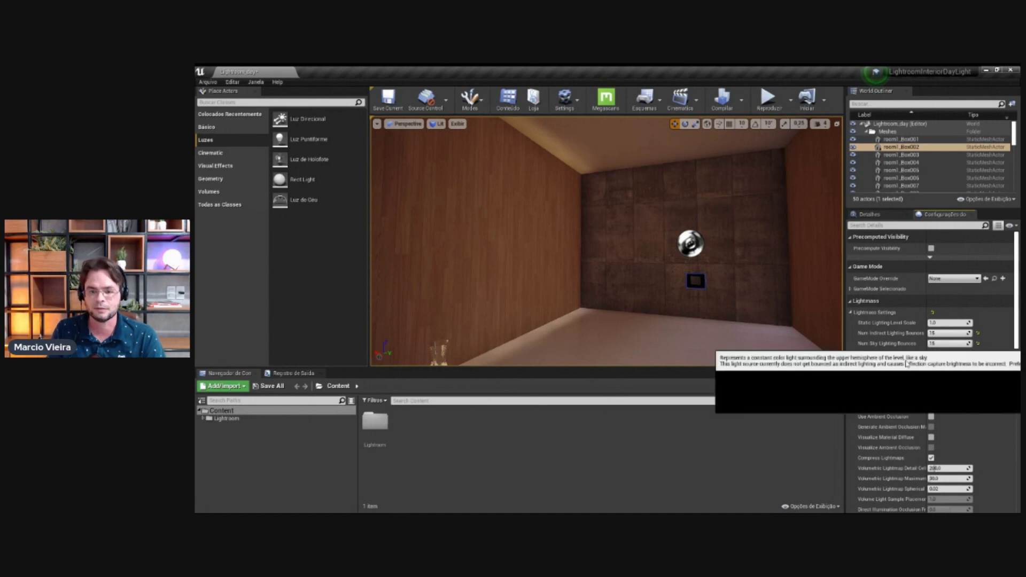
Step: Rebuild lighting only with the higher Environment Intensity, then look up at the ceiling corner
{"action": "left_click", "coordinate": [741, 99]}
{"action": "left_click", "coordinate": [768, 125]}
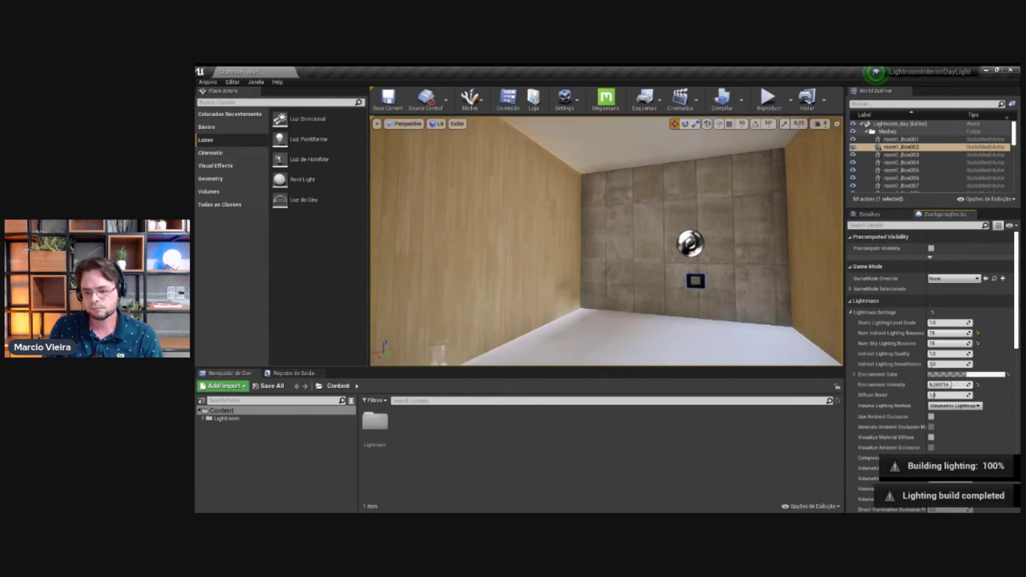
{"action": "mouse_move", "coordinate": [590, 237]}
{"action": "right_mouse_down"}
{"action": "mouse_move", "coordinate": [591, 213]}
{"action": "mouse_move", "coordinate": [195, 325]}
{"action": "mouse_move", "coordinate": [960, 380]}
{"action": "right_mouse_up"}
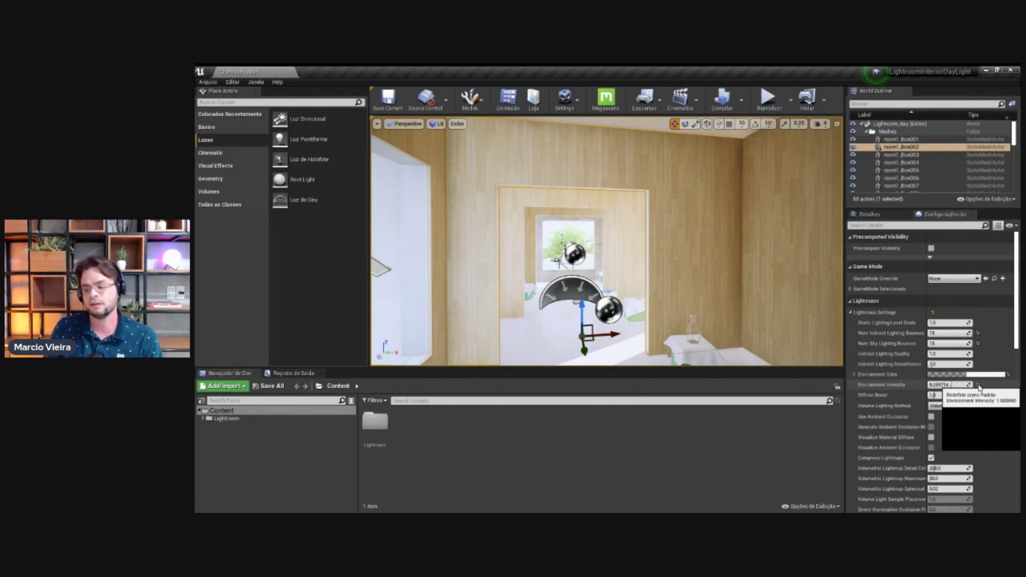
Step: Reset Environment Intensity to 1.0, keep Volumetric Lightmap, and enable Use Ambient Occlusion
{"action": "left_click", "coordinate": [978, 386]}
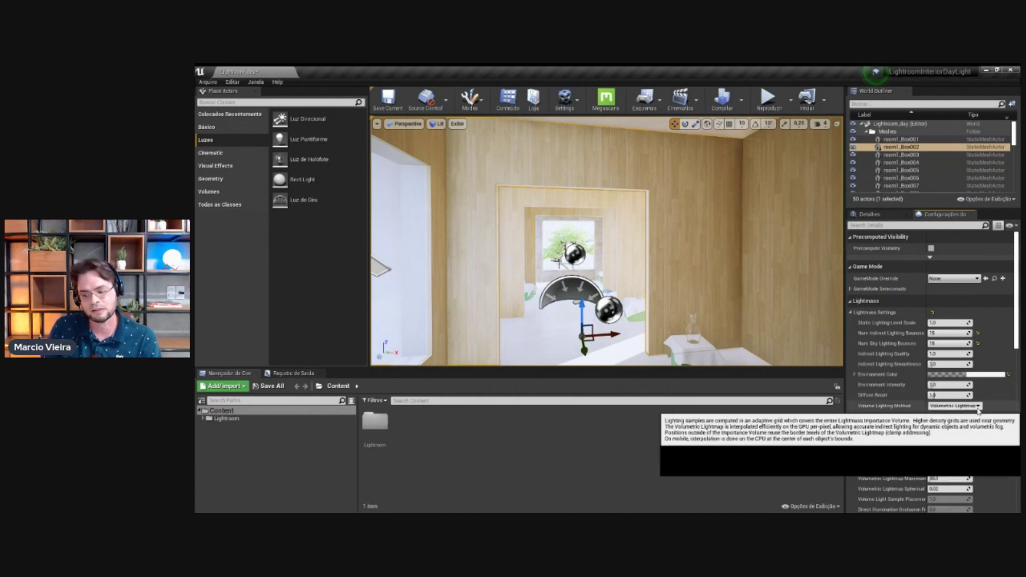
{"action": "left_click", "coordinate": [978, 406]}
{"action": "left_click", "coordinate": [978, 411]}
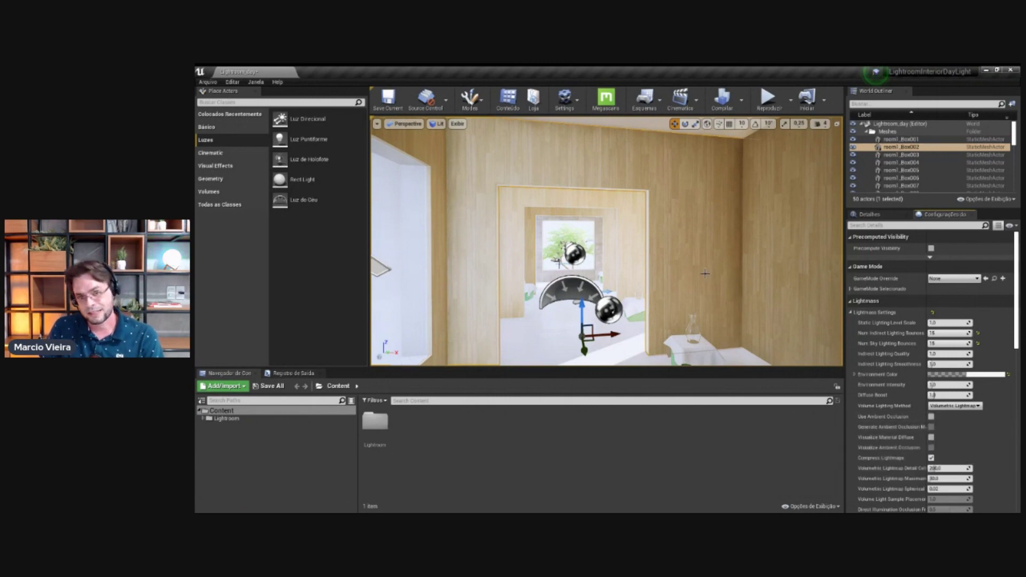
{"action": "right_click_drag", "start_coordinate": [705, 274], "coordinate": [688, 218]}
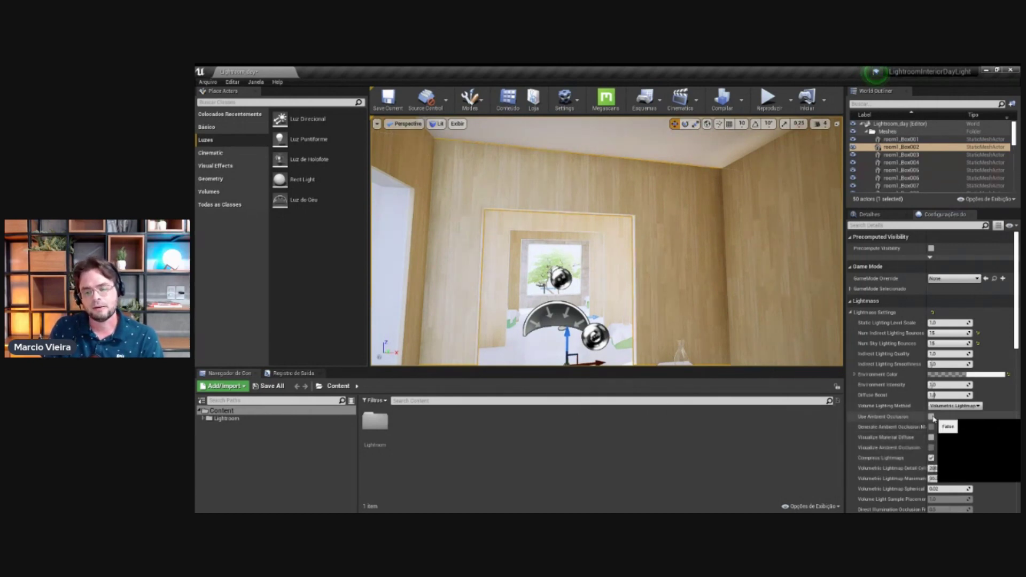
{"action": "left_click", "coordinate": [932, 416]}
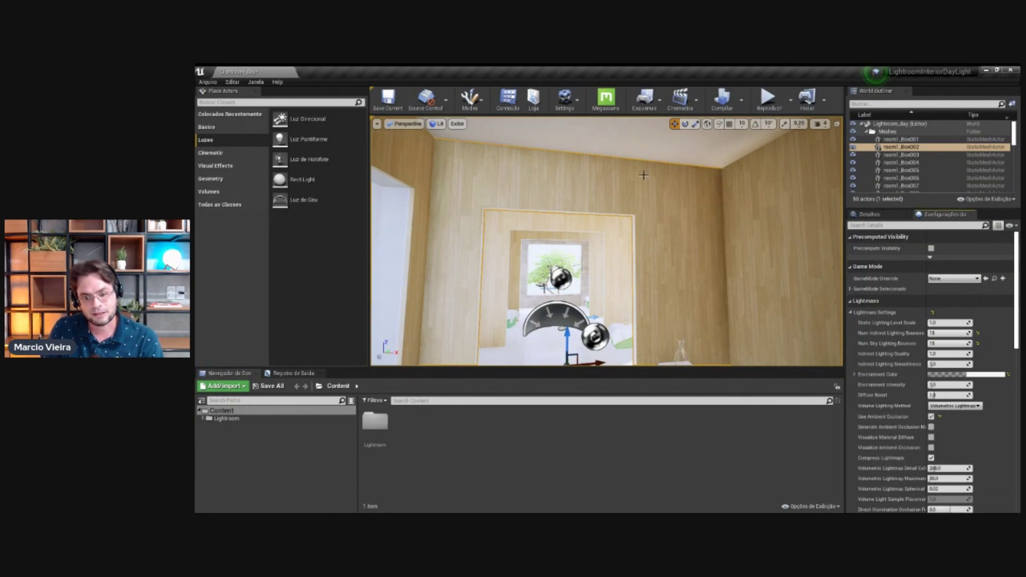
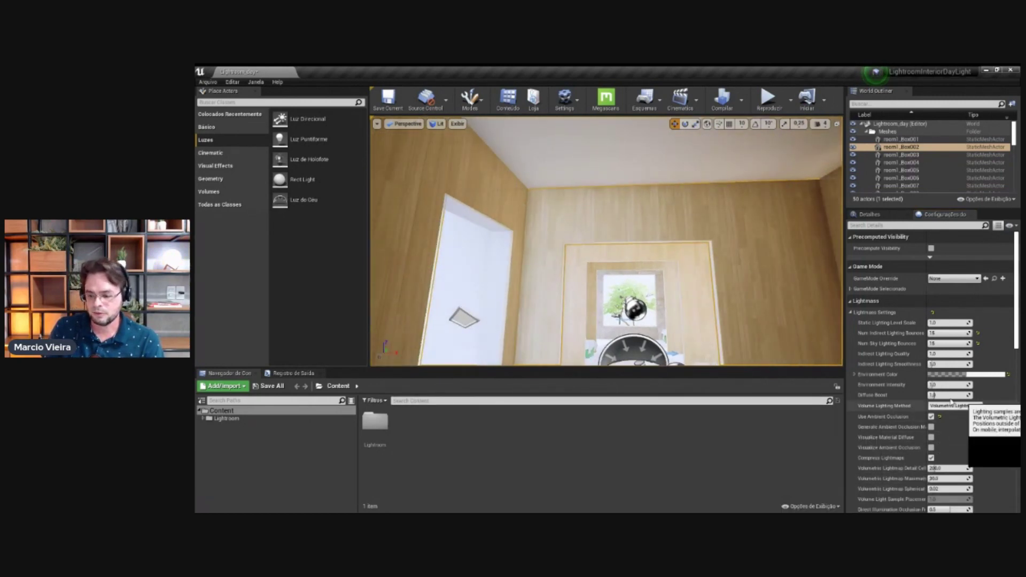
Step: Turn toward the wood-and-concrete corner and run Build Lighting Only
{"action": "right_click_drag", "start_coordinate": [626, 227], "coordinate": [636, 229]}
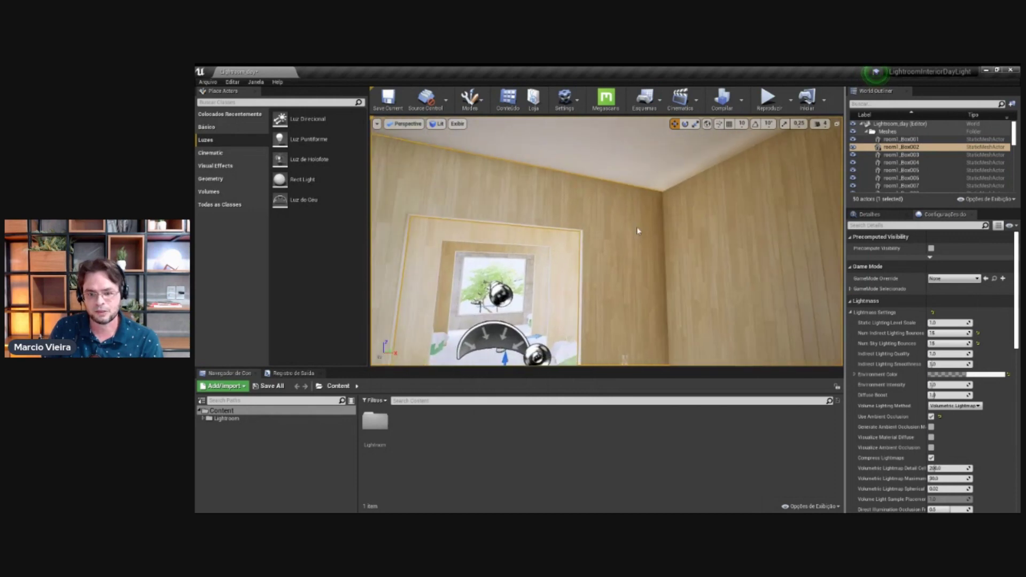
{"action": "right_click_drag", "start_coordinate": [784, 295], "coordinate": [785, 295]}
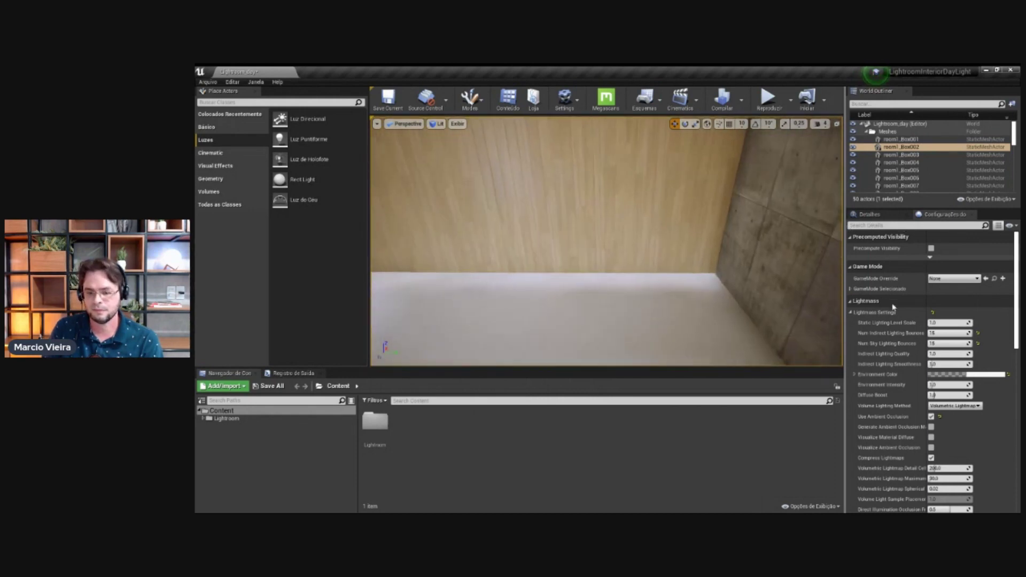
{"action": "left_click", "coordinate": [742, 100]}
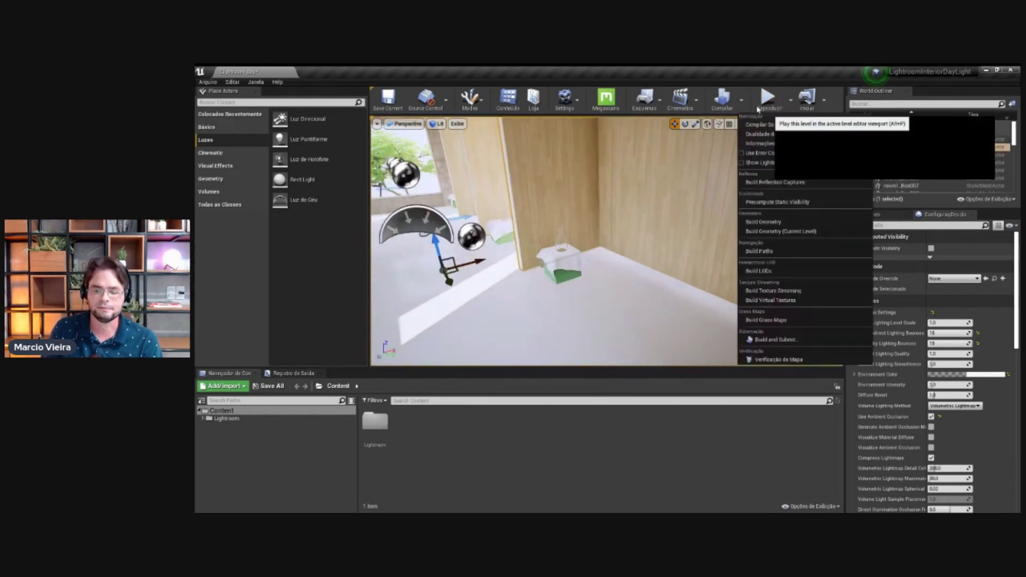
{"action": "left_click", "coordinate": [766, 125]}
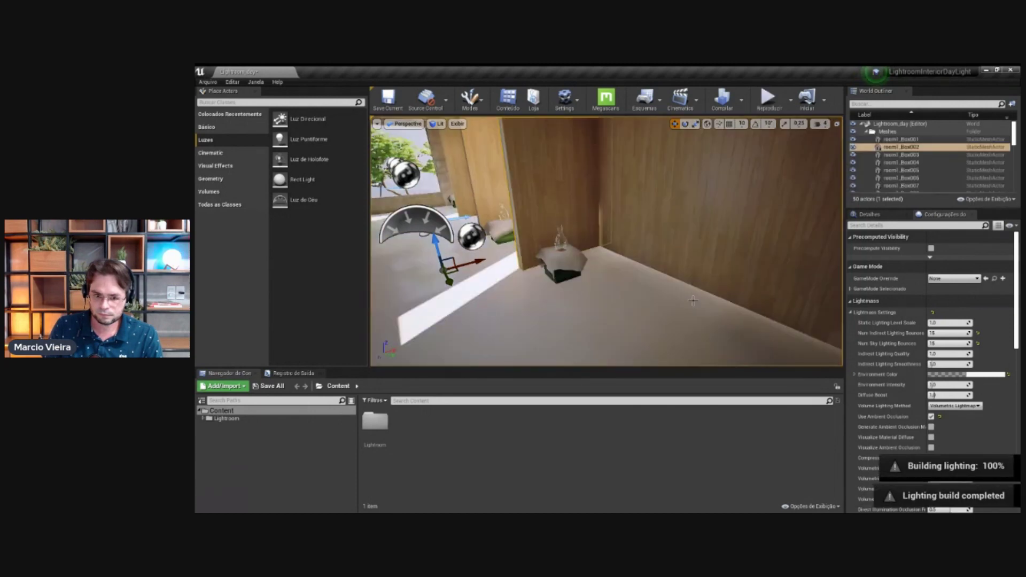
Step: Inspect the rebaked ceiling corner, window wall, concrete wall and wooden wall
{"action": "right_click_drag", "start_coordinate": [666, 233], "coordinate": [666, 233]}
{"action": "mouse_move", "coordinate": [683, 268]}
{"action": "right_mouse_down"}
{"action": "mouse_move", "coordinate": [620, 254]}
{"action": "mouse_move", "coordinate": [641, 273]}
{"action": "mouse_move", "coordinate": [520, 194]}
{"action": "mouse_move", "coordinate": [465, 189]}
{"action": "mouse_move", "coordinate": [441, 235]}
{"action": "mouse_move", "coordinate": [348, 242]}
{"action": "right_mouse_up"}
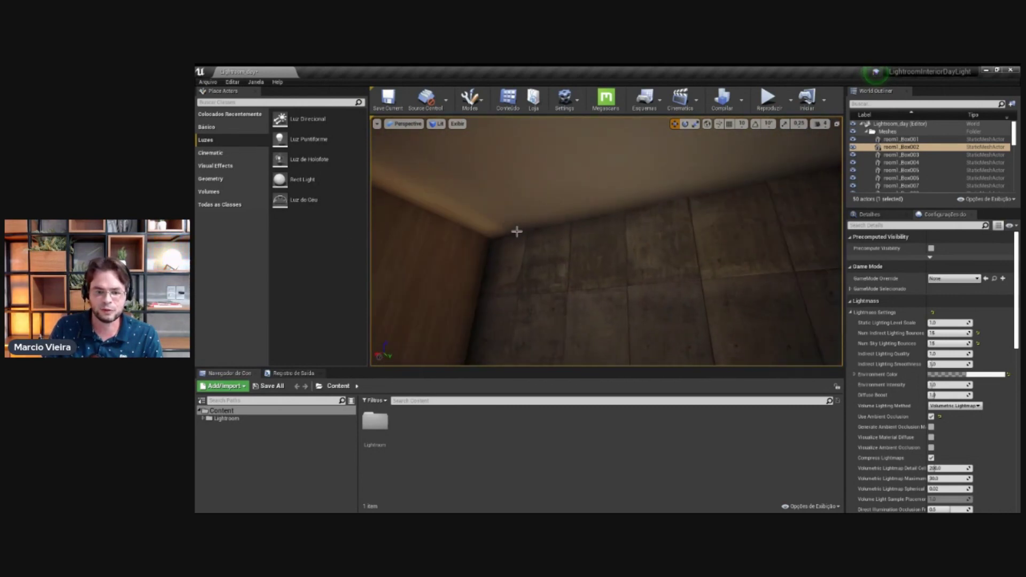
{"action": "right_click_drag", "start_coordinate": [478, 321], "coordinate": [470, 347]}
{"action": "mouse_move", "coordinate": [508, 288]}
{"action": "right_mouse_down"}
{"action": "mouse_move", "coordinate": [570, 202]}
{"action": "mouse_move", "coordinate": [579, 161]}
{"action": "right_mouse_up"}
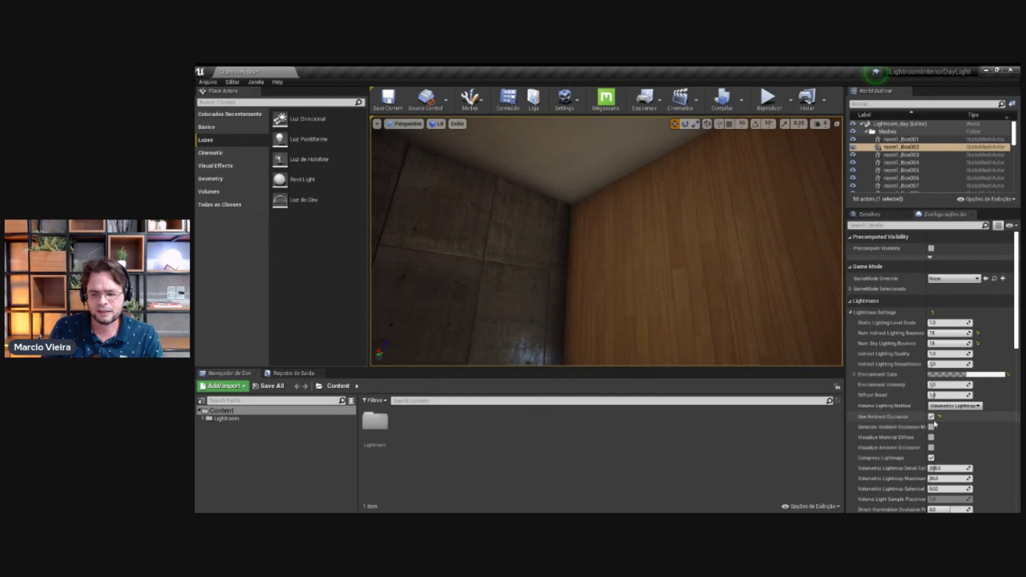
{"action": "left_click_drag", "start_coordinate": [926, 421], "coordinate": [937, 420]}
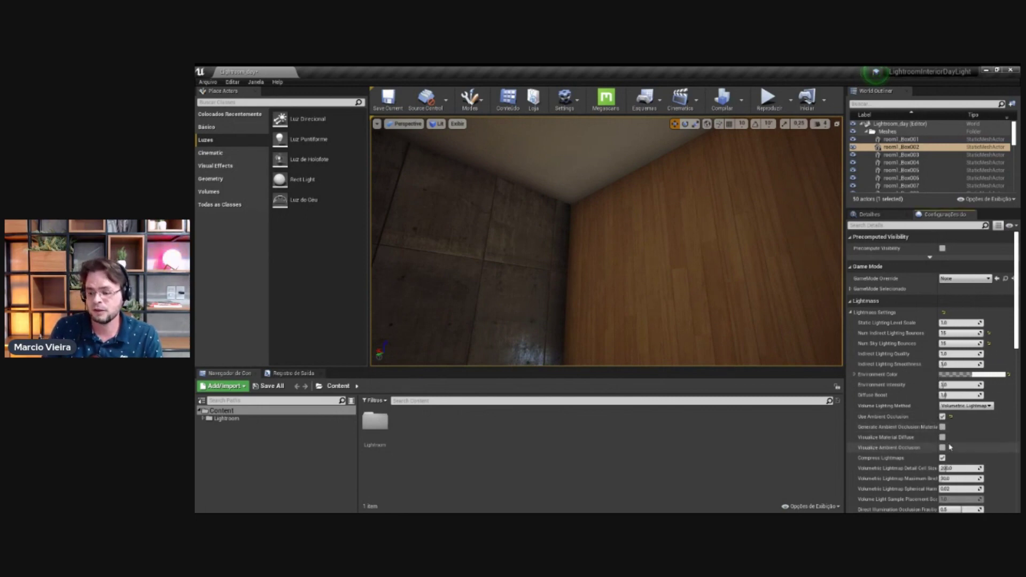
Step: Toggle Use Ambient Occlusion in Lightmass Settings several times, leaving it unchecked
{"action": "scroll", "coordinate": [935, 433], "scroll_direction": "down", "scroll_amount": 2}
{"action": "scroll", "coordinate": [925, 501], "scroll_direction": "down", "scroll_amount": 2}
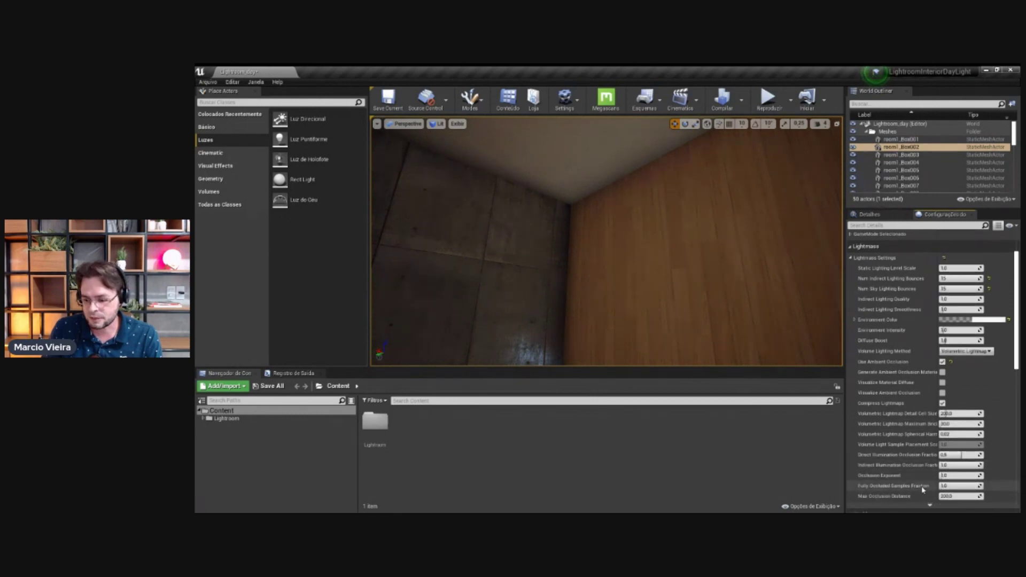
{"action": "left_click", "coordinate": [942, 362]}
{"action": "left_click", "coordinate": [942, 362]}
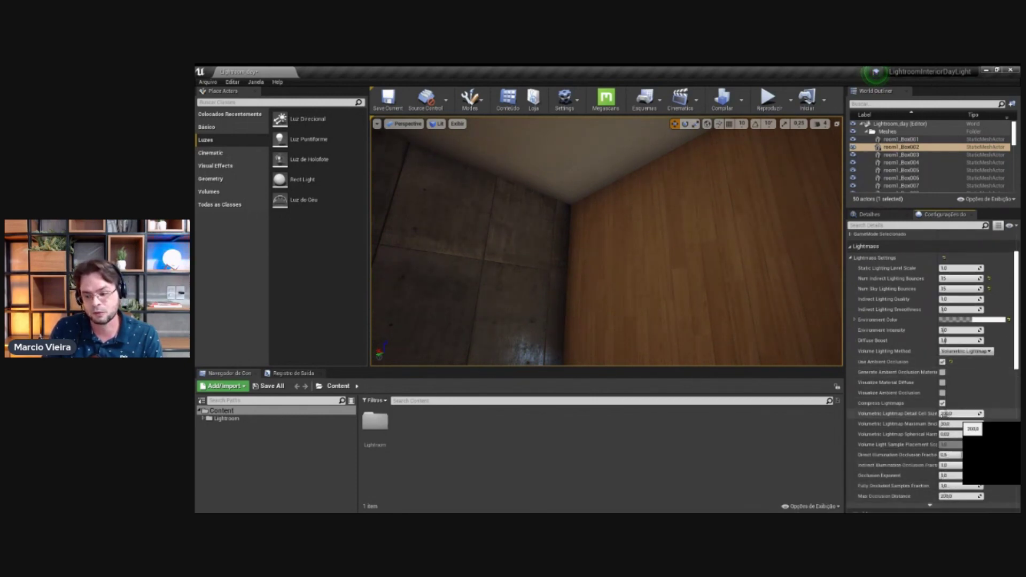
{"action": "left_click", "coordinate": [942, 363]}
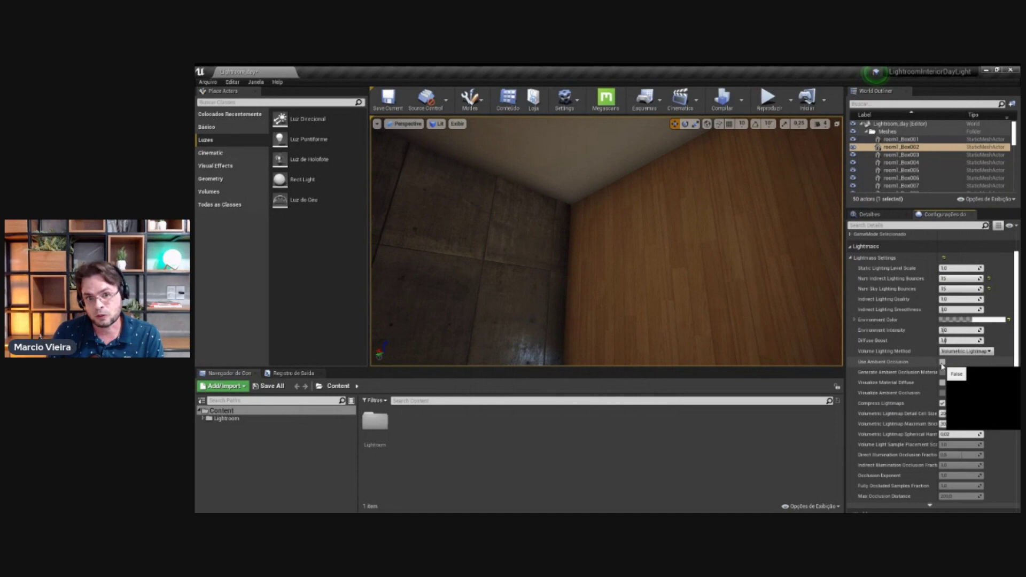
{"action": "left_click", "coordinate": [942, 363]}
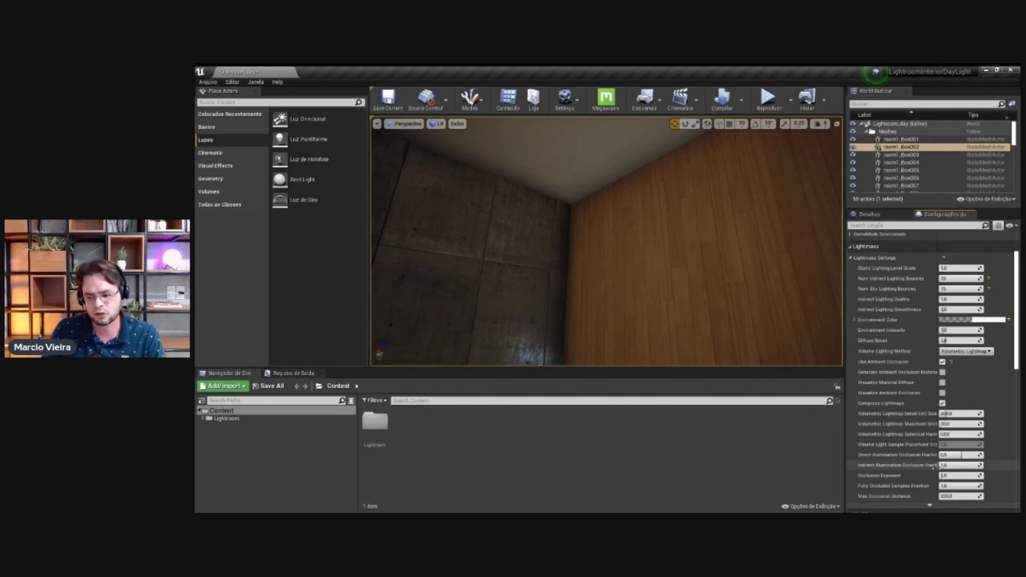
{"action": "left_click_drag", "start_coordinate": [938, 466], "coordinate": [946, 463]}
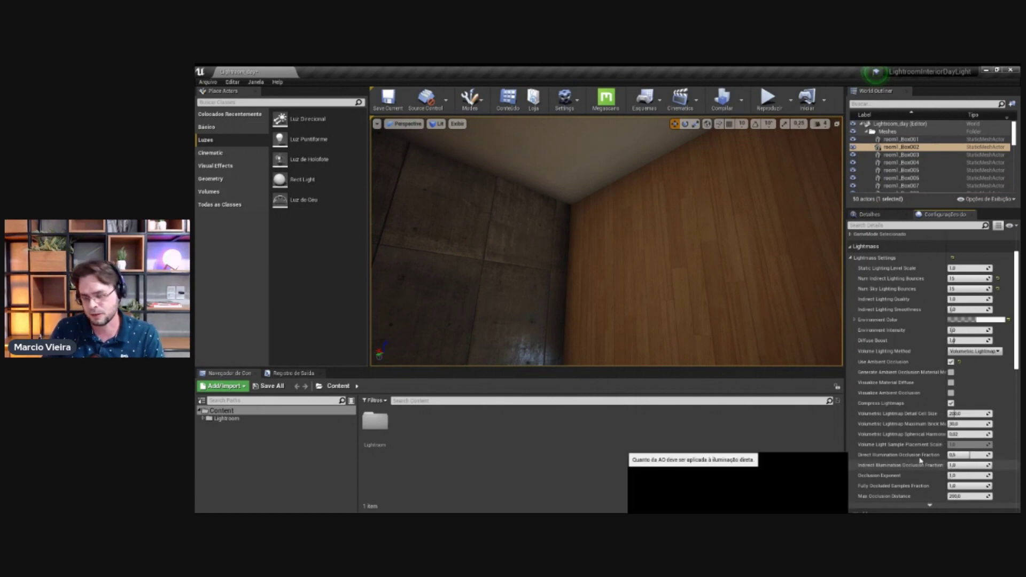
{"action": "mouse_move", "coordinate": [611, 254]}
{"action": "left_mouse_down"}
{"action": "mouse_move", "coordinate": [773, 207]}
{"action": "mouse_move", "coordinate": [668, 190]}
{"action": "left_mouse_up"}
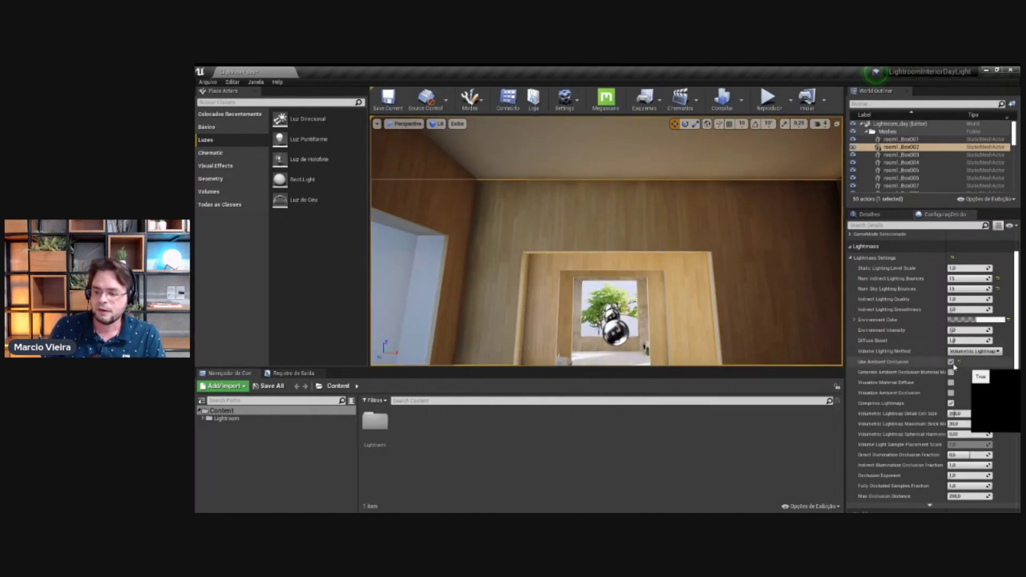
{"action": "left_click", "coordinate": [950, 362]}
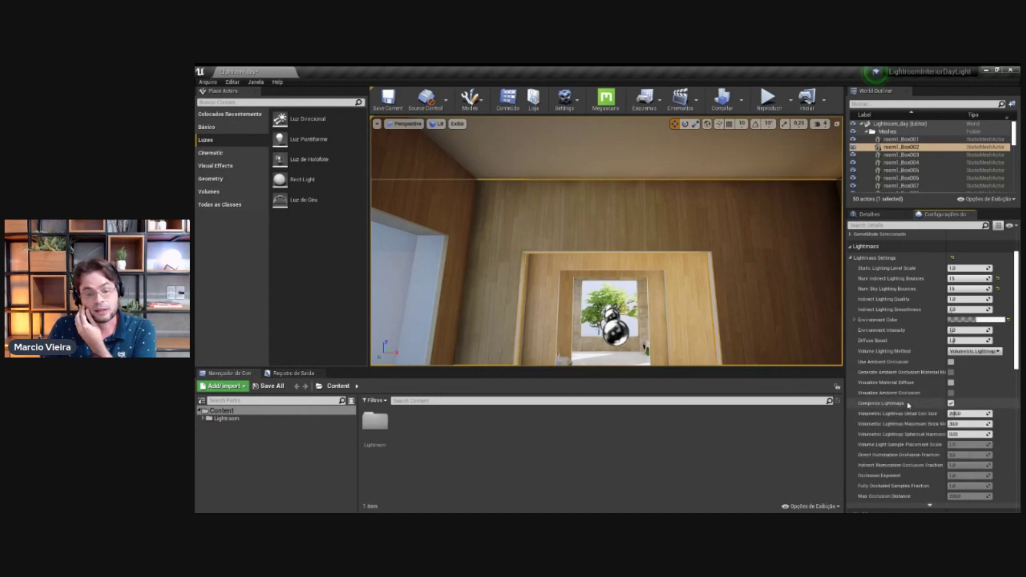
{"action": "right_click_drag", "start_coordinate": [666, 324], "coordinate": [600, 211]}
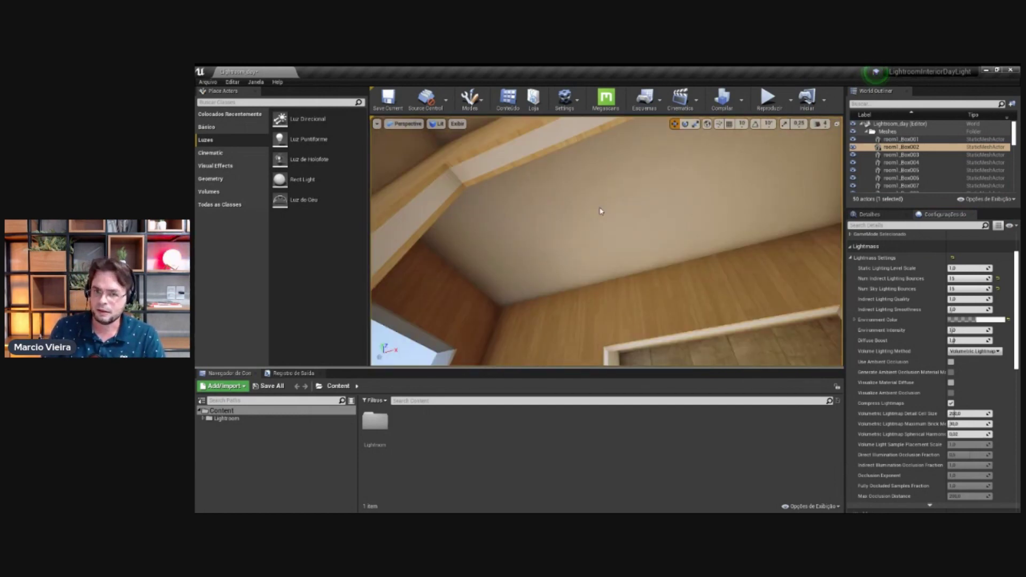
{"action": "right_click_drag", "start_coordinate": [600, 211], "coordinate": [577, 214]}
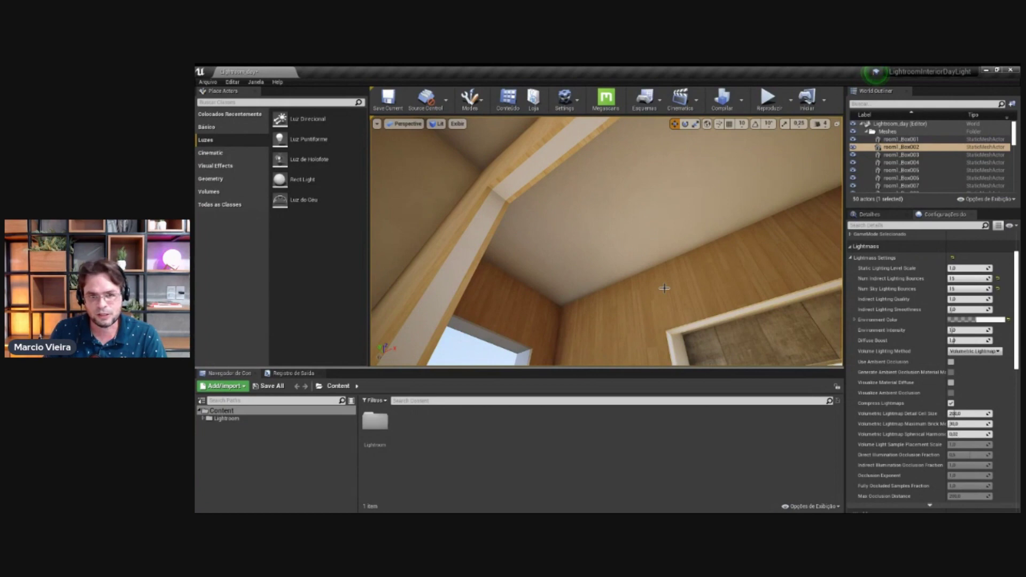
{"action": "mouse_move", "coordinate": [664, 287]}
{"action": "right_mouse_down"}
{"action": "mouse_move", "coordinate": [630, 295]}
{"action": "mouse_move", "coordinate": [604, 239]}
{"action": "mouse_move", "coordinate": [664, 288]}
{"action": "right_mouse_up"}
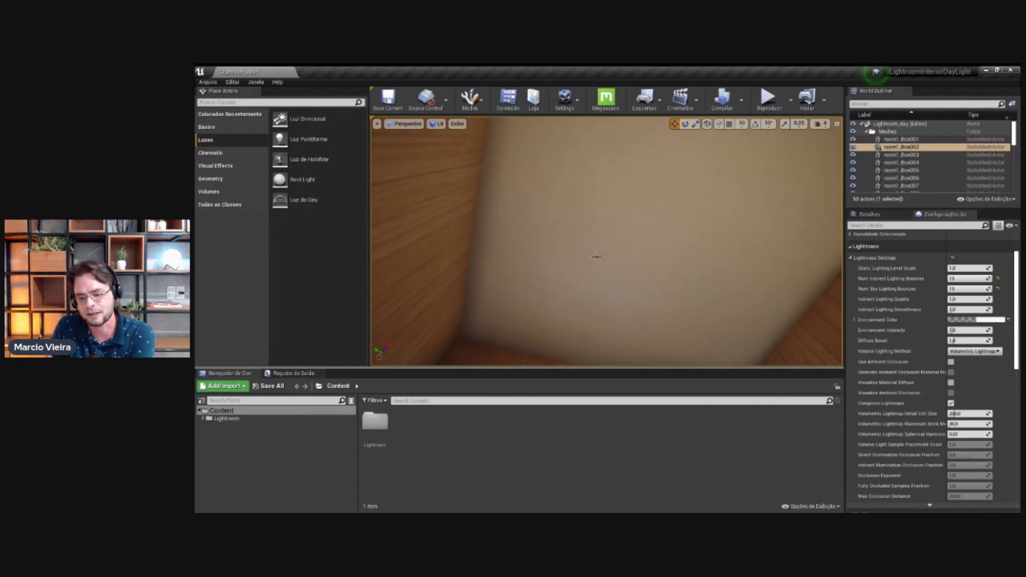
{"action": "right_click_drag", "start_coordinate": [685, 268], "coordinate": [691, 267]}
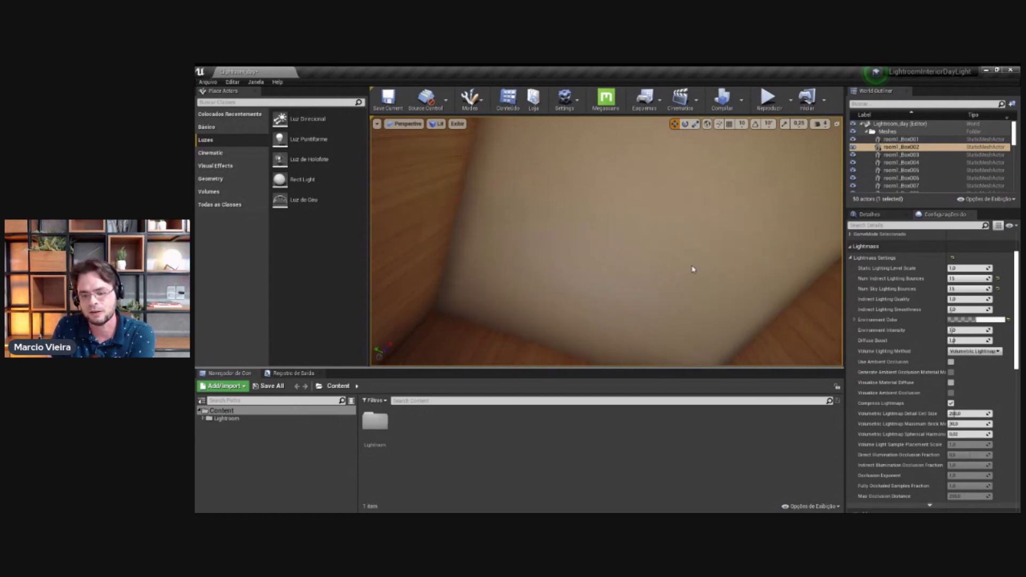
{"action": "left_click", "coordinate": [951, 403]}
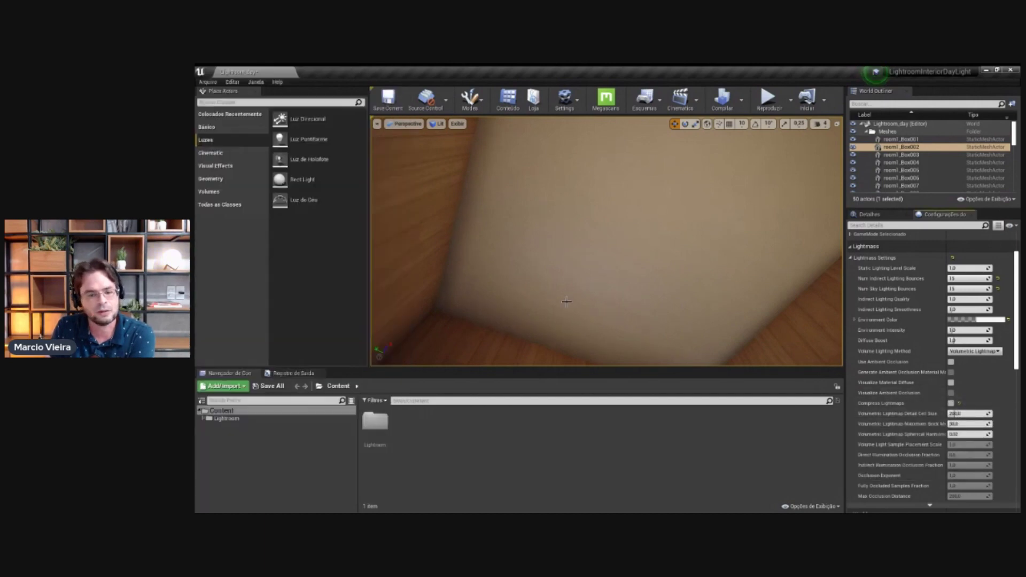
Step: Run Build Lighting Only, then look around the room toward the ceiling and wall corner
{"action": "left_click", "coordinate": [741, 102]}
{"action": "left_click", "coordinate": [780, 125]}
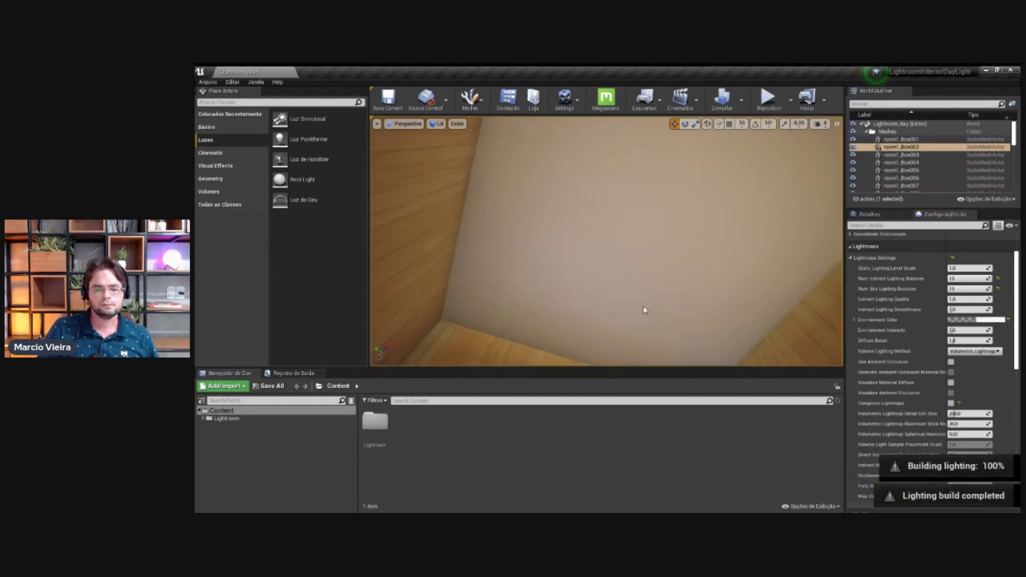
{"action": "right_click_drag", "start_coordinate": [661, 290], "coordinate": [808, 336]}
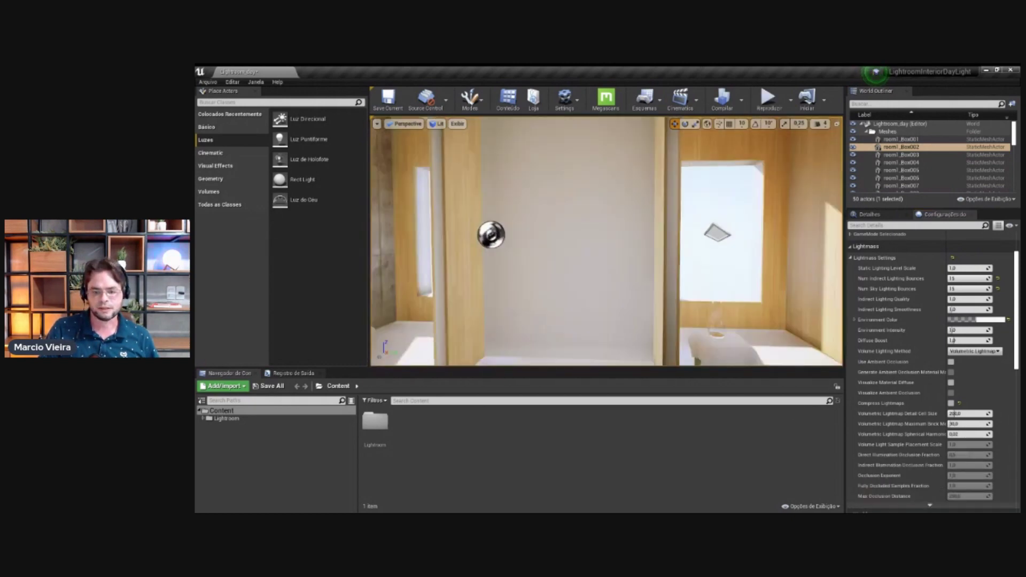
{"action": "right_click_drag", "start_coordinate": [808, 336], "coordinate": [321, 229]}
{"action": "mouse_move", "coordinate": [214, 247]}
{"action": "right_mouse_down"}
{"action": "mouse_move", "coordinate": [659, 306]}
{"action": "mouse_move", "coordinate": [535, 282]}
{"action": "right_mouse_up"}
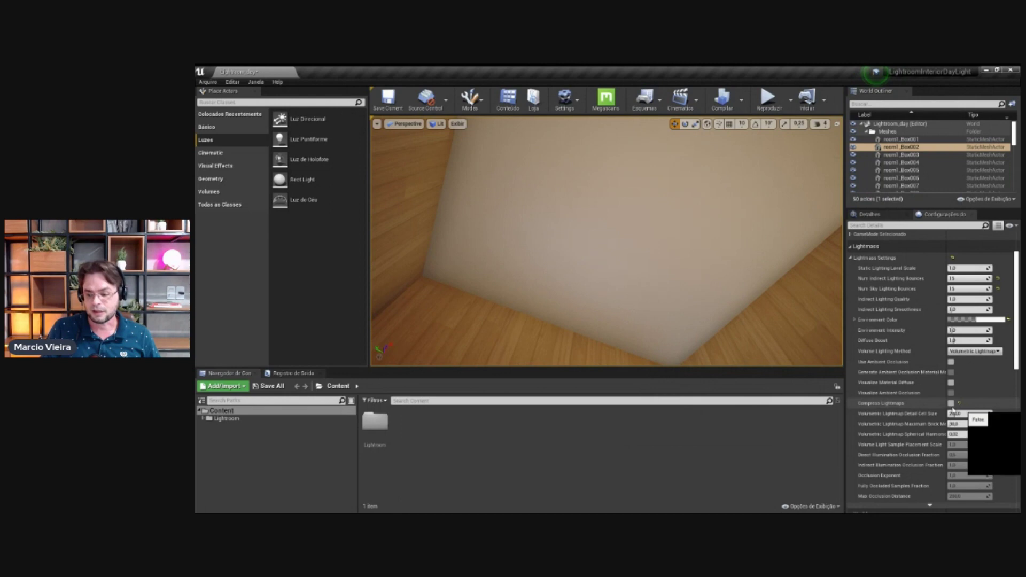
Step: Inspect the wood corner, window, tree, table and doorway after the rebake
{"action": "right_click_drag", "start_coordinate": [611, 226], "coordinate": [643, 318]}
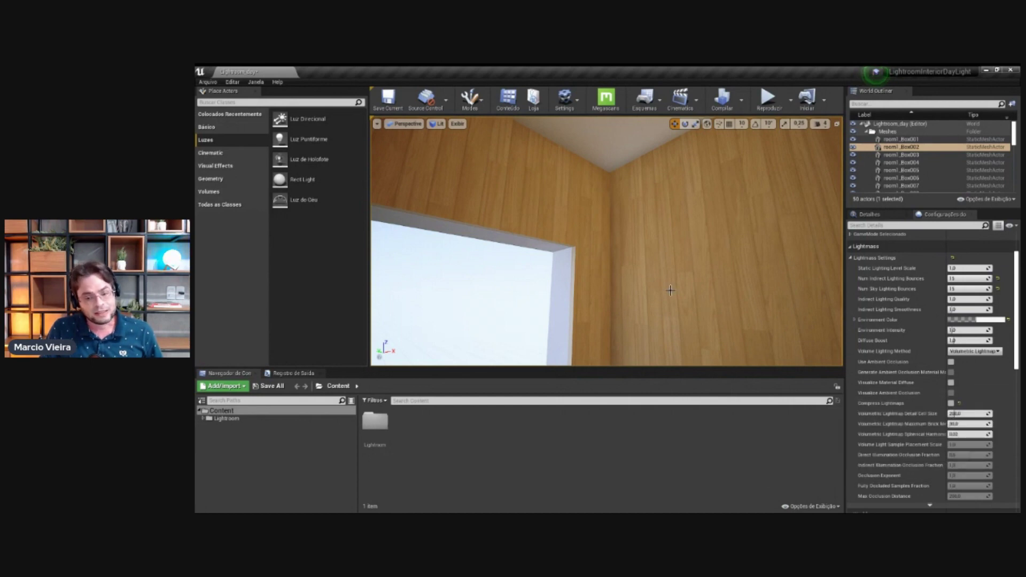
{"action": "right_click_drag", "start_coordinate": [671, 290], "coordinate": [667, 294]}
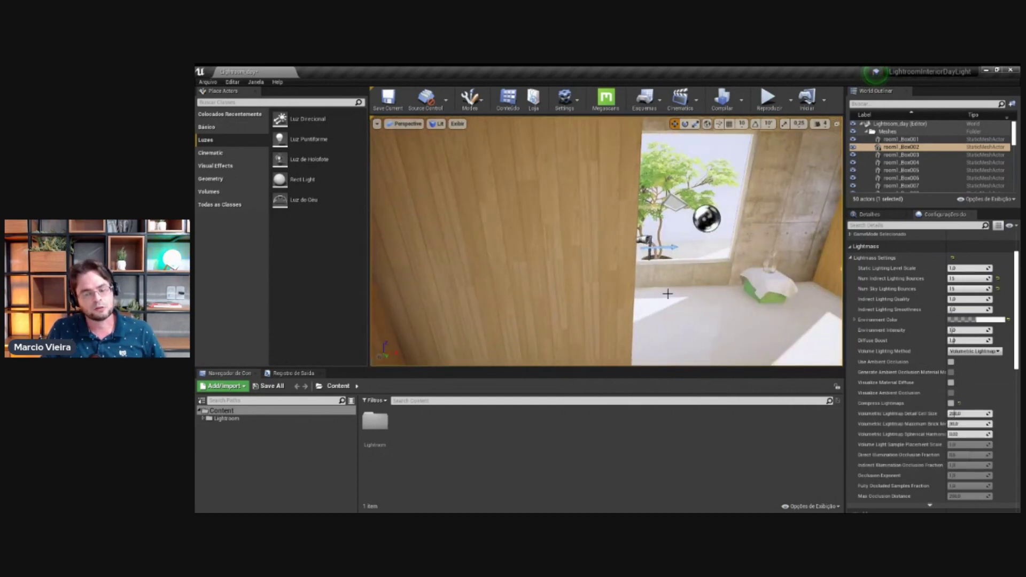
{"action": "right_click_drag", "start_coordinate": [660, 317], "coordinate": [661, 318]}
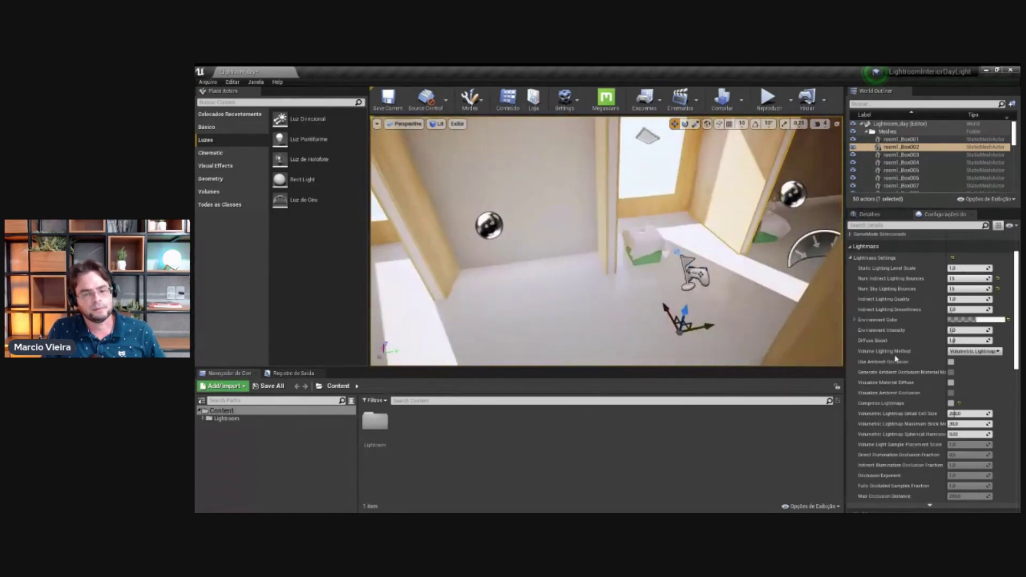
{"action": "right_click_drag", "start_coordinate": [661, 318], "coordinate": [698, 266]}
Step: Set Indirect Lighting Quality to 2 and Static Lighting Level Scale to 0,5
{"action": "left_click", "coordinate": [956, 268]}
{"action": "left_click", "coordinate": [741, 100]}
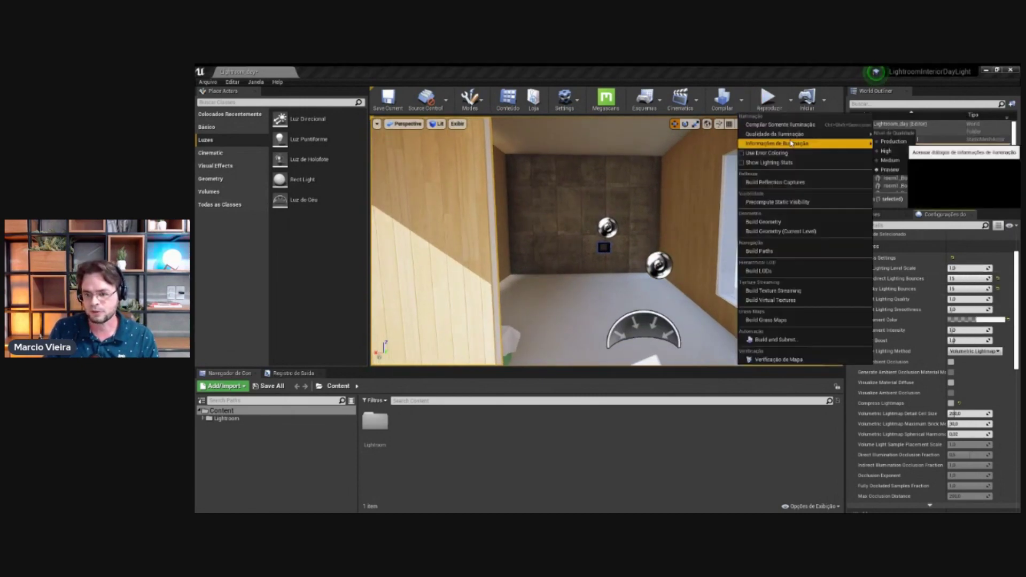
{"action": "mouse_move", "coordinate": [801, 134]}
{"action": "left_click", "coordinate": [976, 299]}
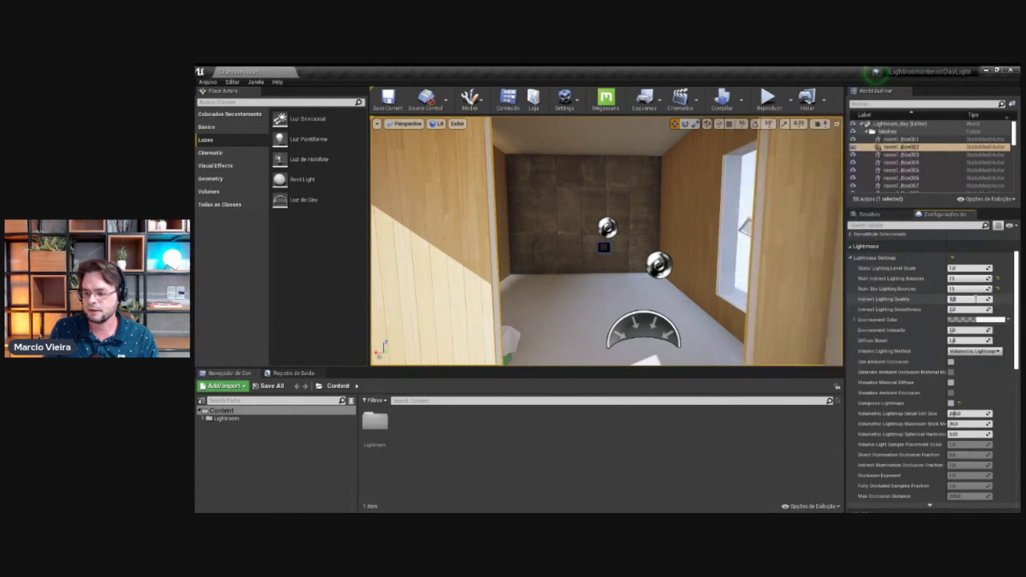
{"action": "type", "text": "2"}
{"action": "left_click", "coordinate": [961, 269]}
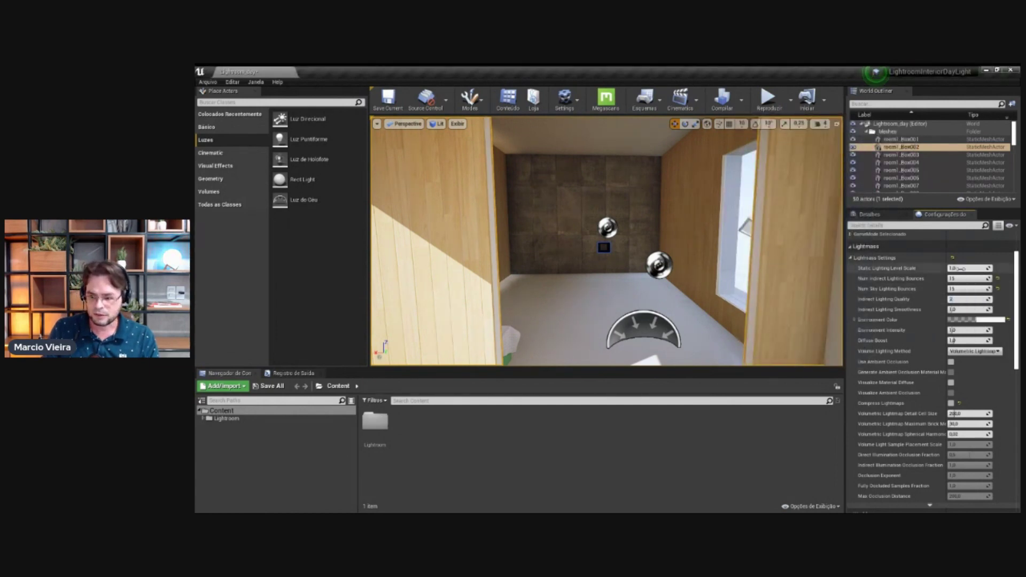
{"action": "type", "text": "0,5"}
{"action": "key", "text": "Return"}
Step: Fly the camera forward into the room at eye level and open the Content Browser view options
{"action": "mouse_move", "coordinate": [606, 240]}
{"action": "right_mouse_down"}
{"action": "mouse_move", "coordinate": [641, 225]}
{"action": "mouse_move", "coordinate": [610, 191]}
{"action": "mouse_move", "coordinate": [741, 320]}
{"action": "right_mouse_up"}
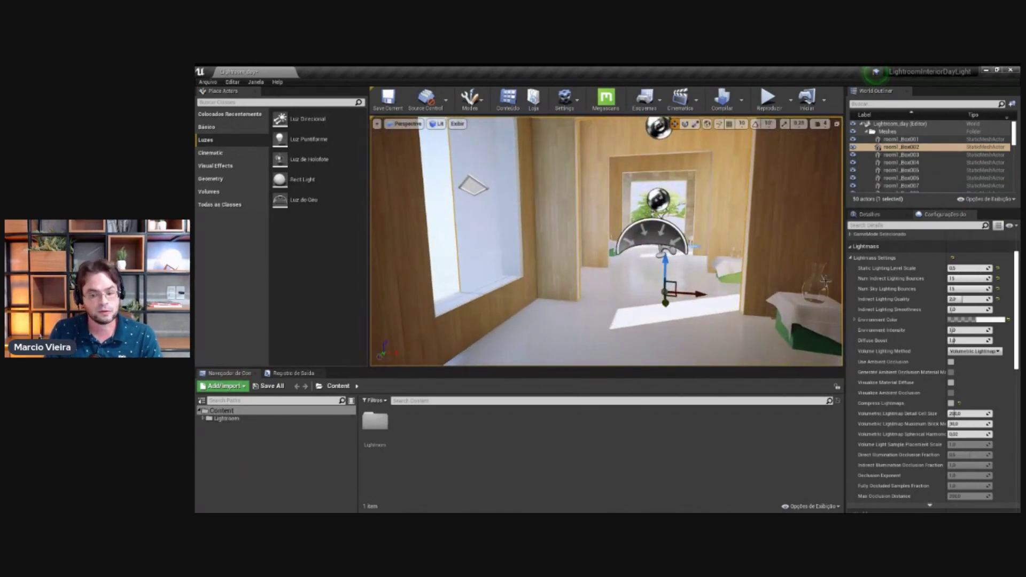
{"action": "right_click_drag", "start_coordinate": [815, 285], "coordinate": [731, 299]}
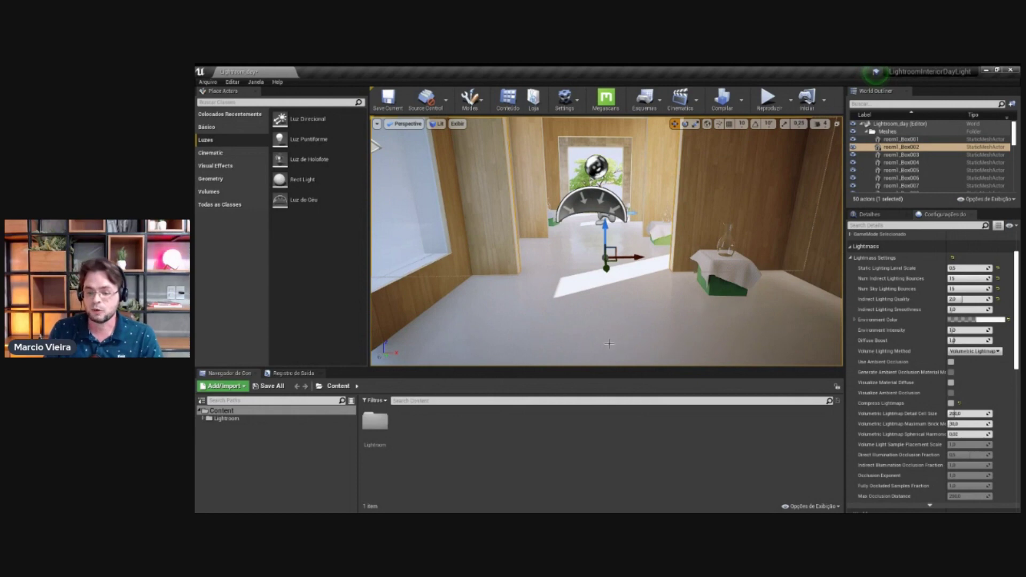
{"action": "right_click_drag", "start_coordinate": [636, 318], "coordinate": [658, 336]}
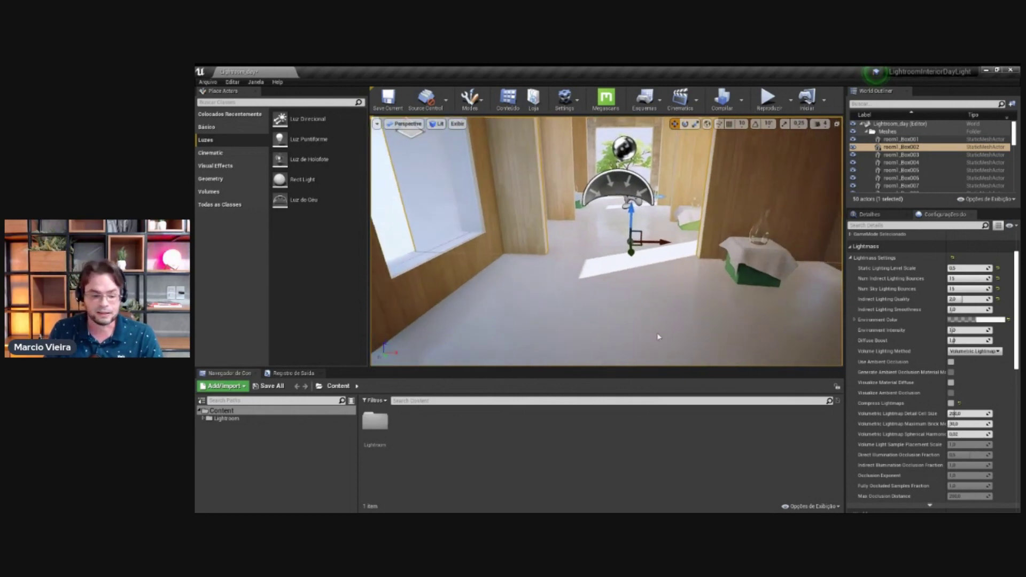
{"action": "left_click", "coordinate": [811, 505]}
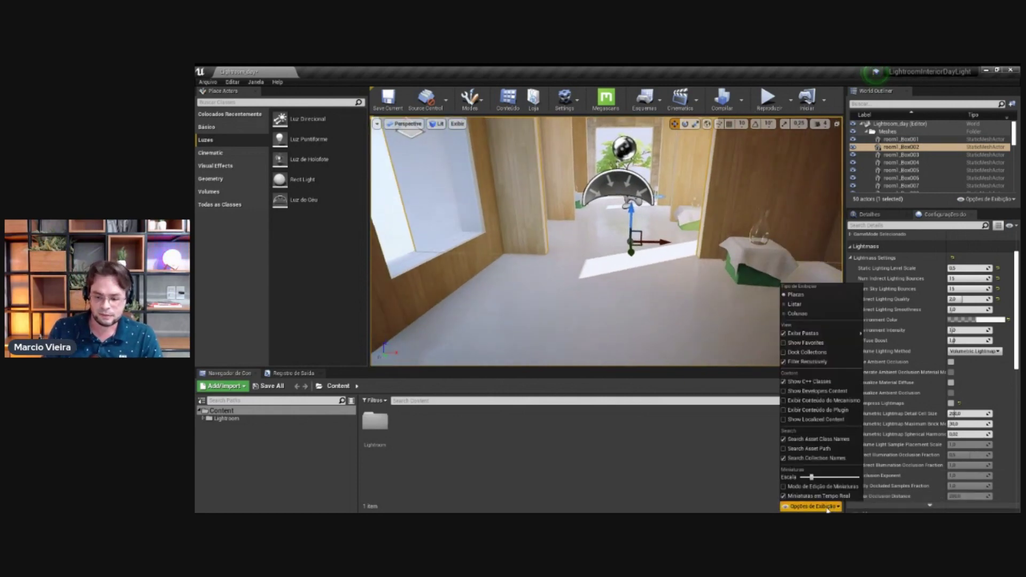
Step: Enable Engine Content, open the Engine Content folder and search it for 'sm'
{"action": "left_click", "coordinate": [801, 400]}
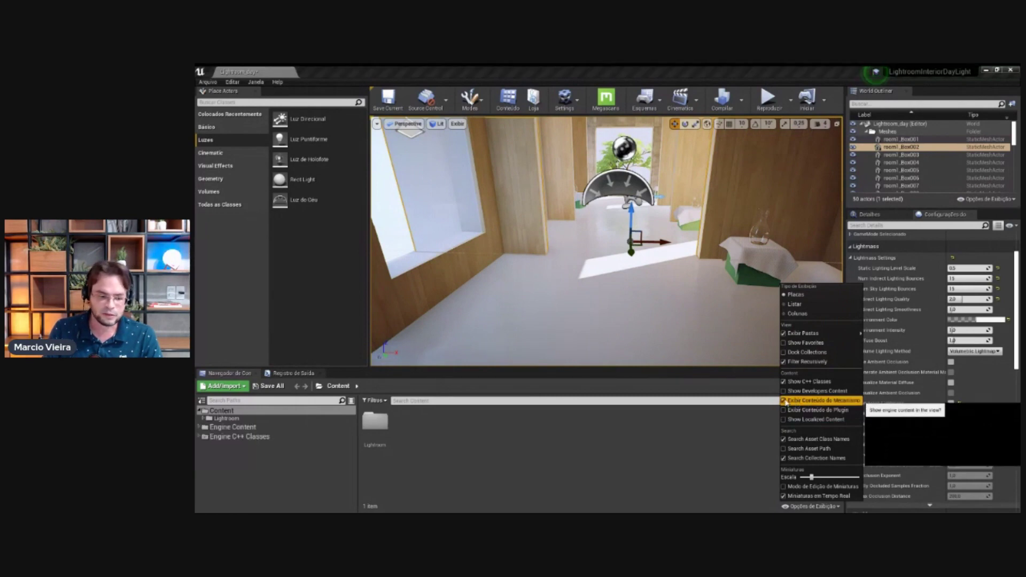
{"action": "left_click", "coordinate": [235, 427]}
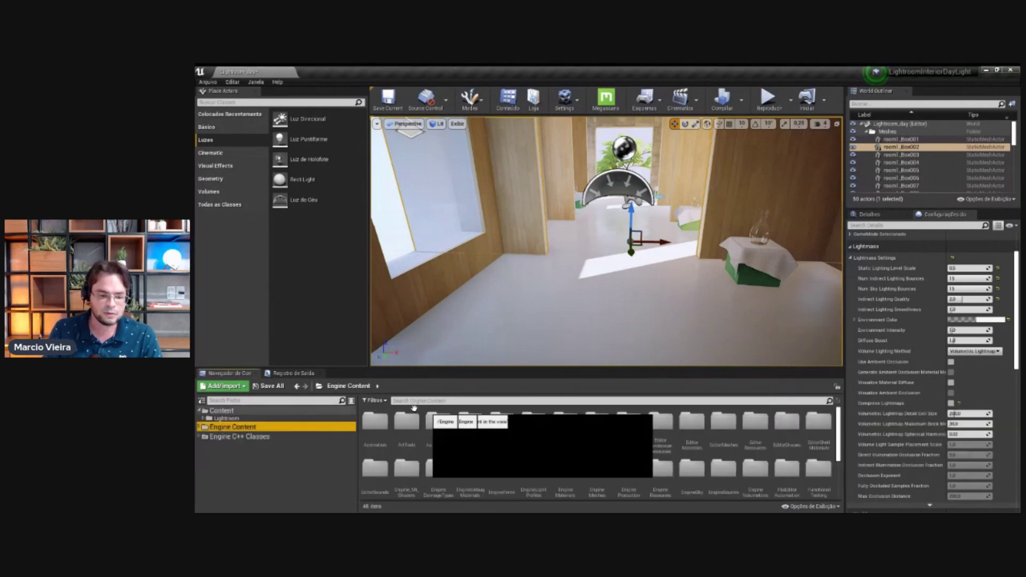
{"action": "left_click", "coordinate": [419, 400]}
{"action": "type", "text": "sm_"}
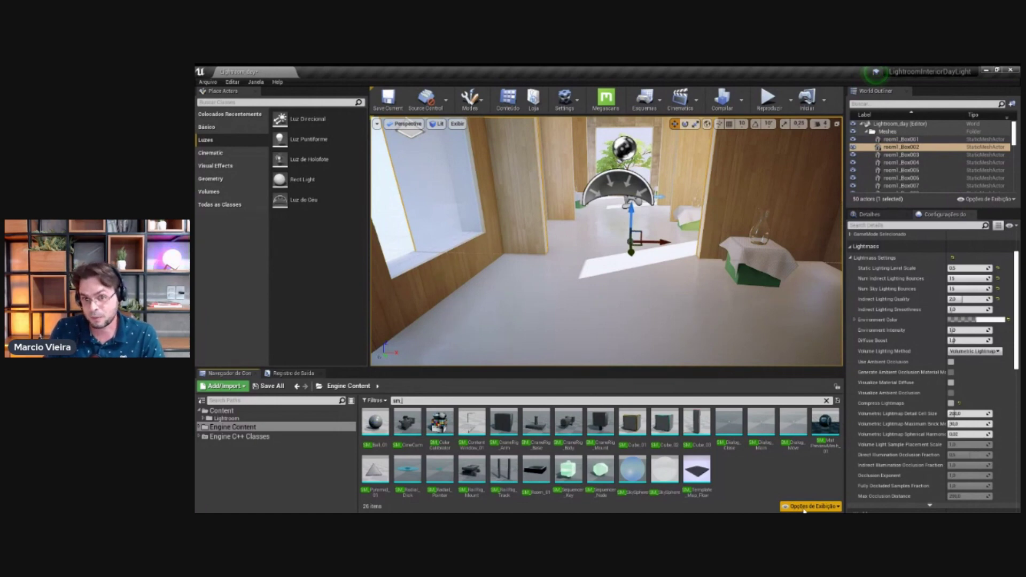
{"action": "left_click", "coordinate": [807, 509]}
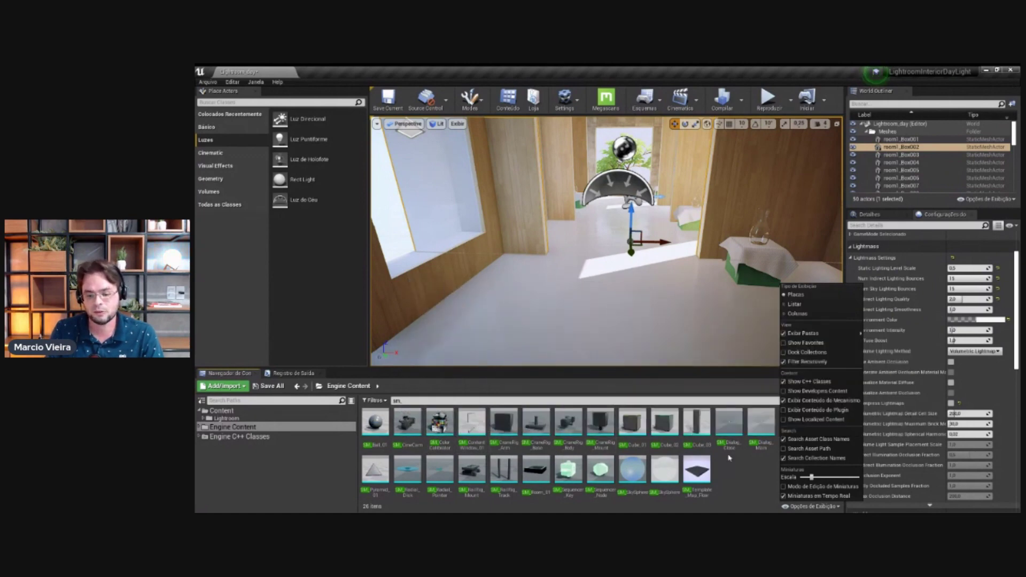
{"action": "left_click", "coordinate": [705, 427]}
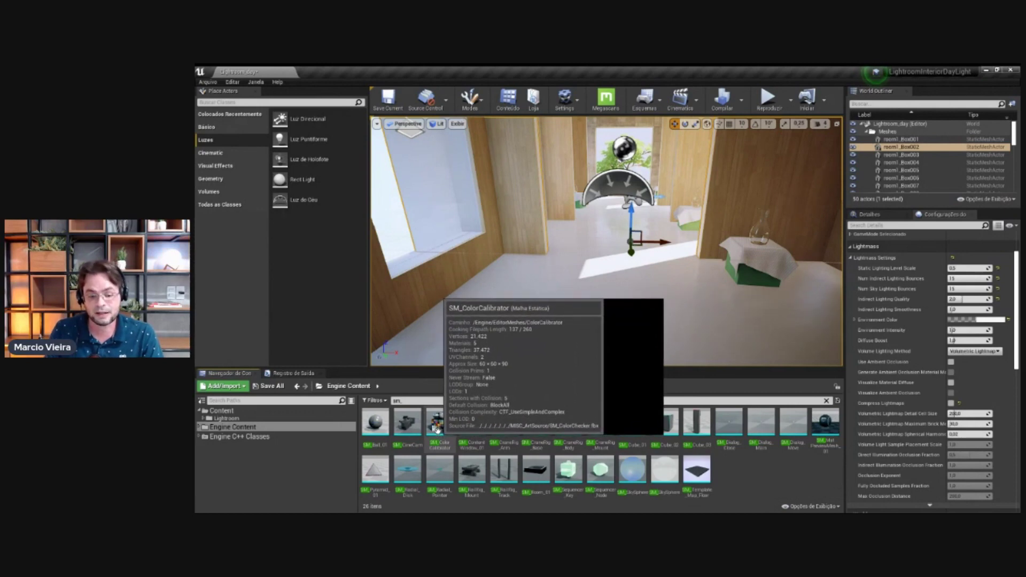
Step: Drop SM_ColorCalibrator into the room and set its Mobility to Movable
{"action": "left_click_drag", "start_coordinate": [437, 429], "coordinate": [617, 298]}
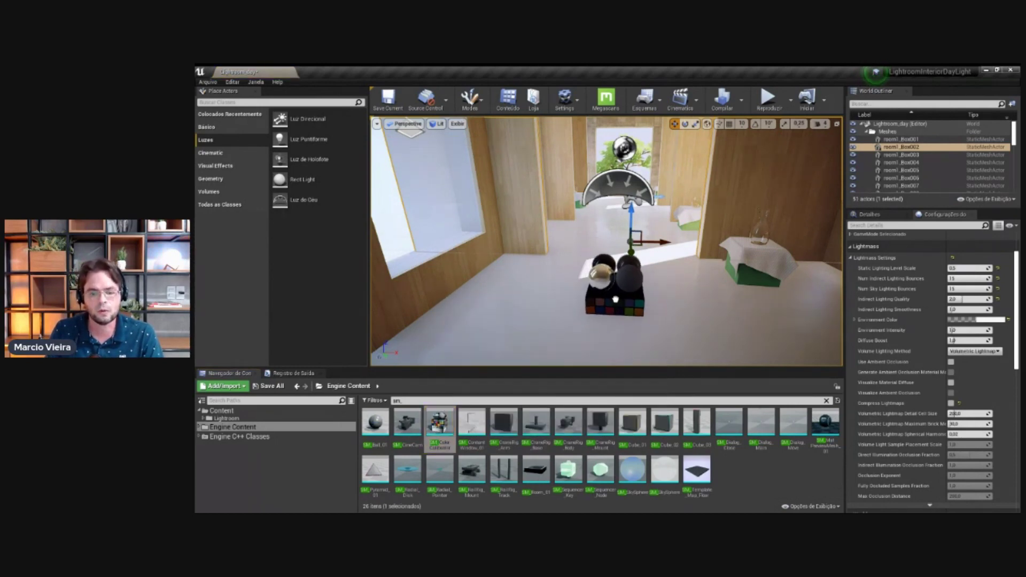
{"action": "left_click_drag", "start_coordinate": [617, 298], "coordinate": [618, 242]}
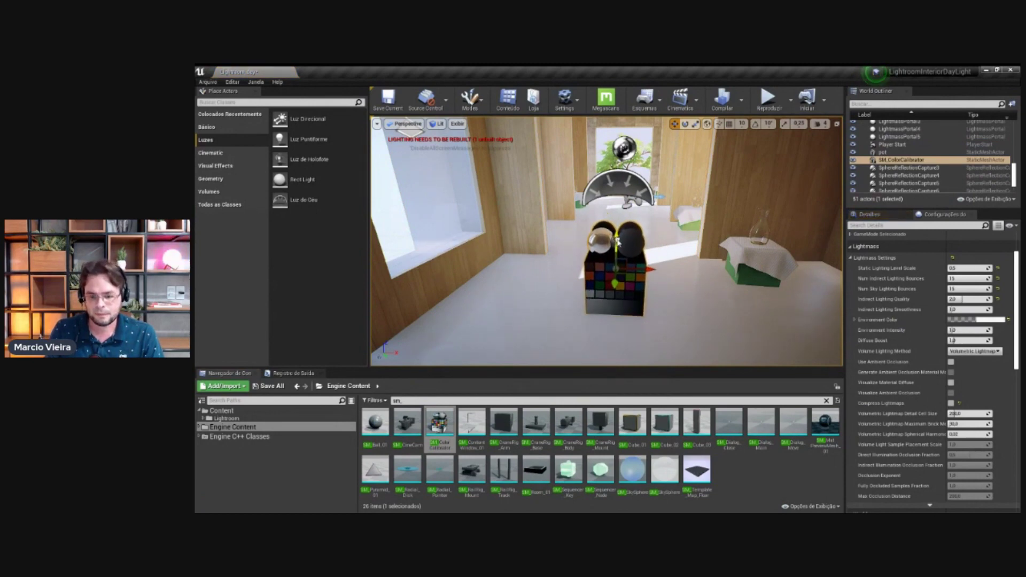
{"action": "mouse_move", "coordinate": [685, 263]}
{"action": "right_mouse_down"}
{"action": "mouse_move", "coordinate": [195, 262]}
{"action": "mouse_move", "coordinate": [743, 287]}
{"action": "right_mouse_up"}
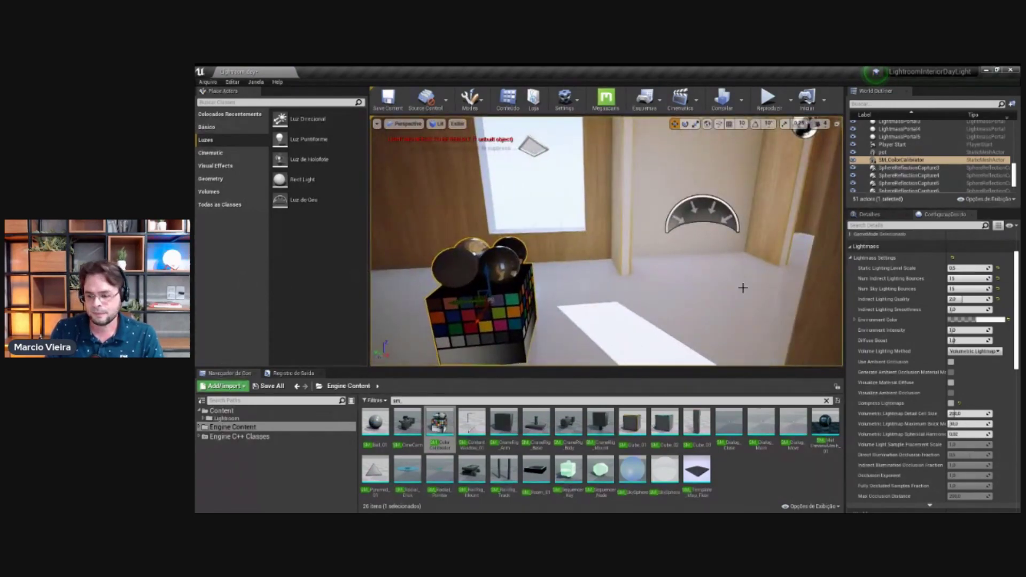
{"action": "scroll", "coordinate": [876, 238], "scroll_direction": "up", "scroll_amount": 2}
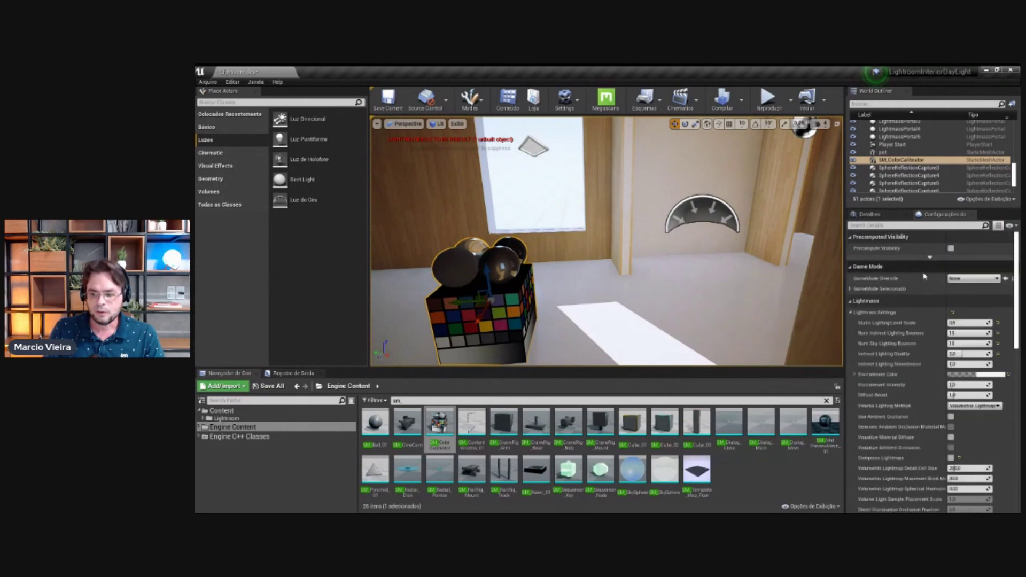
{"action": "left_click", "coordinate": [890, 216]}
{"action": "left_click", "coordinate": [993, 337]}
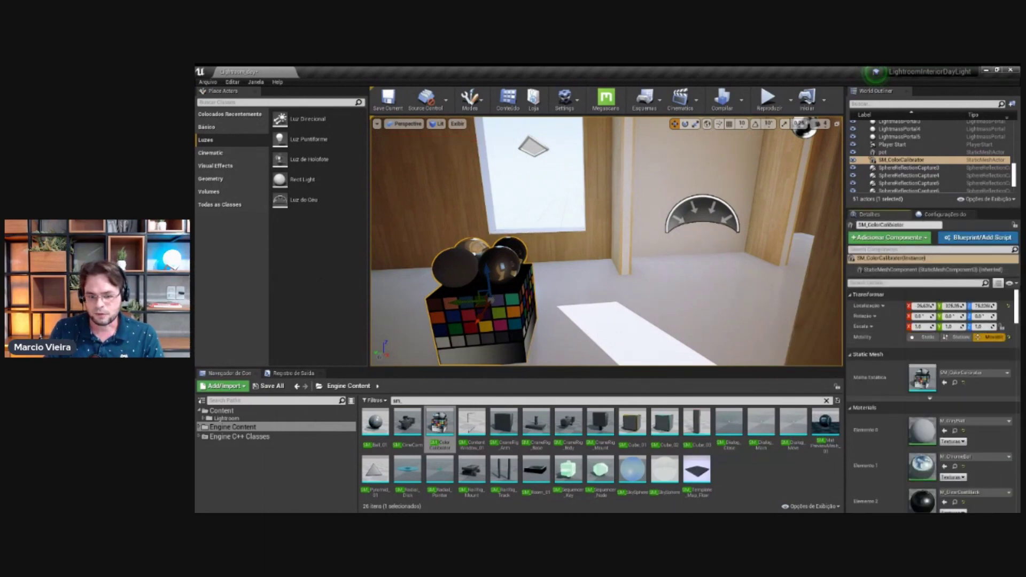
Step: Slide the calibrator along Y toward the wall and along X, framing it with F
{"action": "right_click_drag", "start_coordinate": [544, 270], "coordinate": [496, 264]}
{"action": "mouse_move", "coordinate": [505, 283]}
{"action": "left_mouse_down", "text": "shift"}
{"action": "mouse_move", "coordinate": [607, 256]}
{"action": "mouse_move", "coordinate": [287, 277]}
{"action": "left_mouse_up", "text": "shift"}
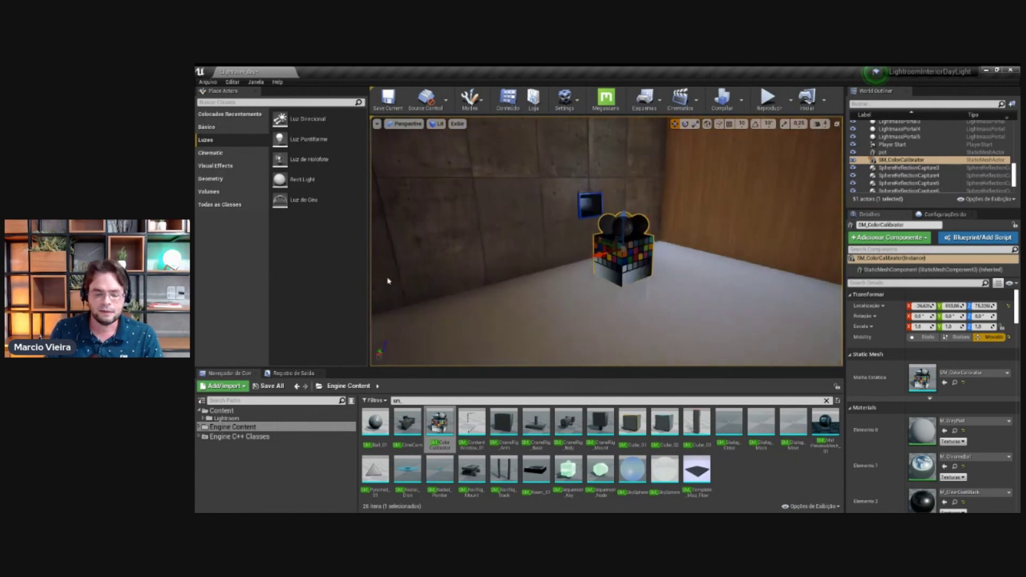
{"action": "key", "text": "f"}
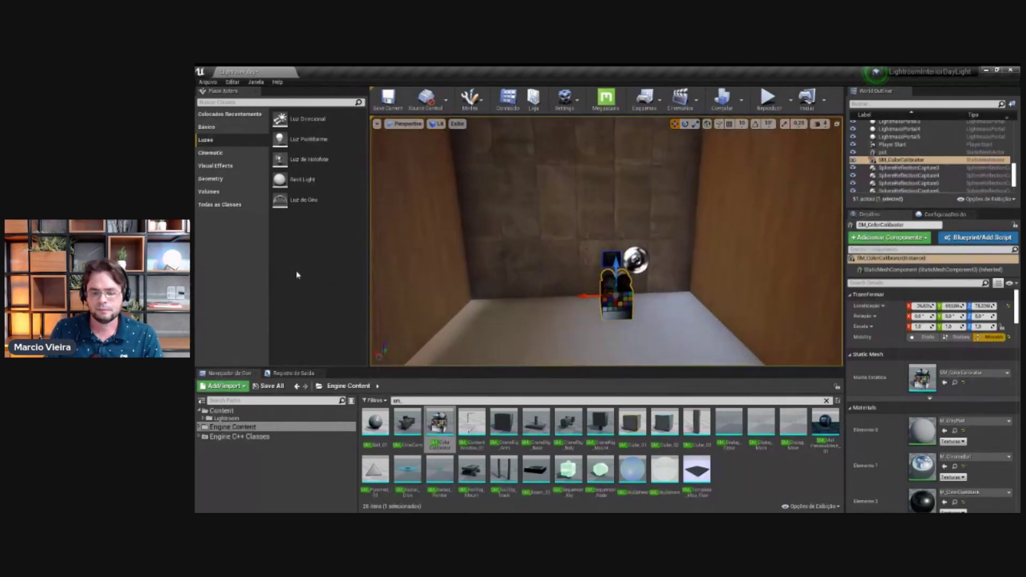
{"action": "mouse_move", "coordinate": [596, 303]}
{"action": "left_mouse_down"}
{"action": "mouse_move", "coordinate": [470, 311]}
{"action": "mouse_move", "coordinate": [621, 305]}
{"action": "left_mouse_up"}
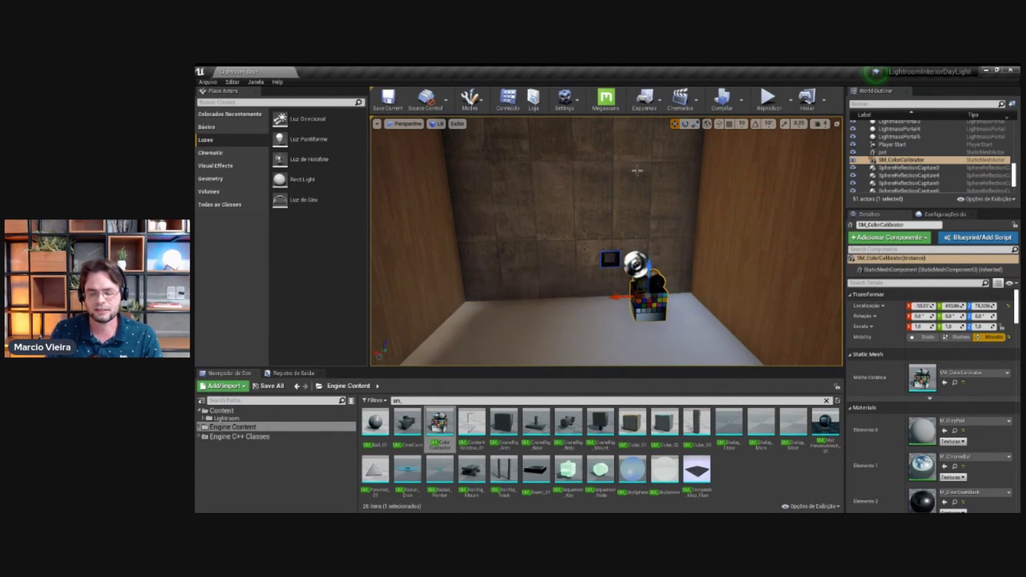
{"action": "left_click", "coordinate": [741, 99]}
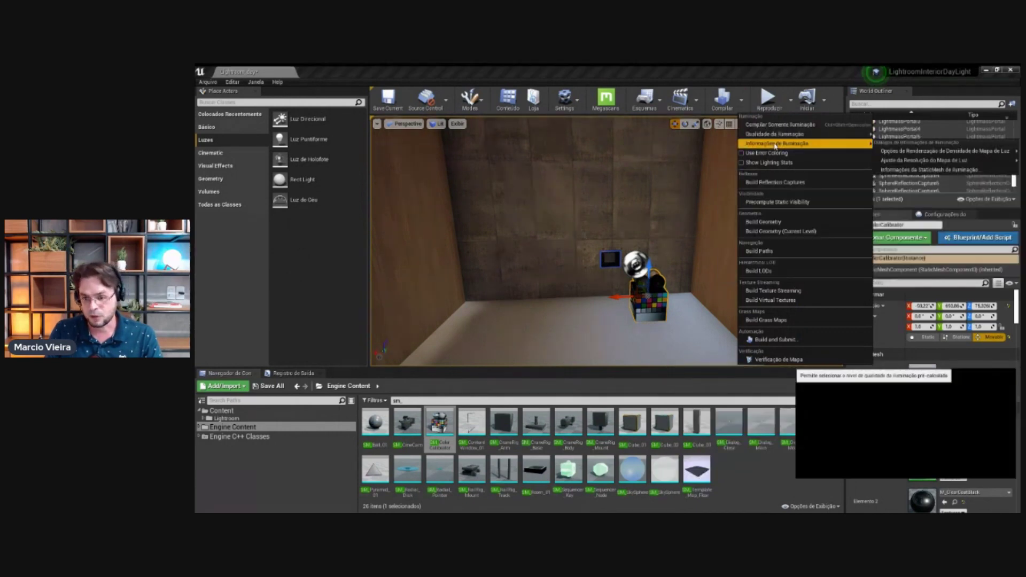
Step: Run Build Lighting Only, then tilt down and select the floor mesh room1_Box015
{"action": "left_click", "coordinate": [781, 127]}
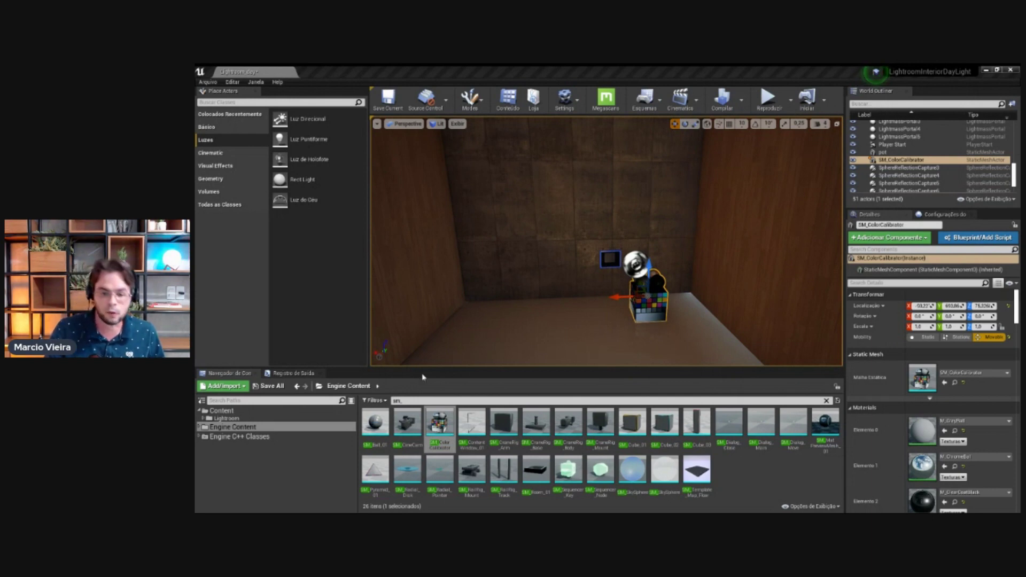
{"action": "right_click_drag", "start_coordinate": [542, 283], "coordinate": [550, 314]}
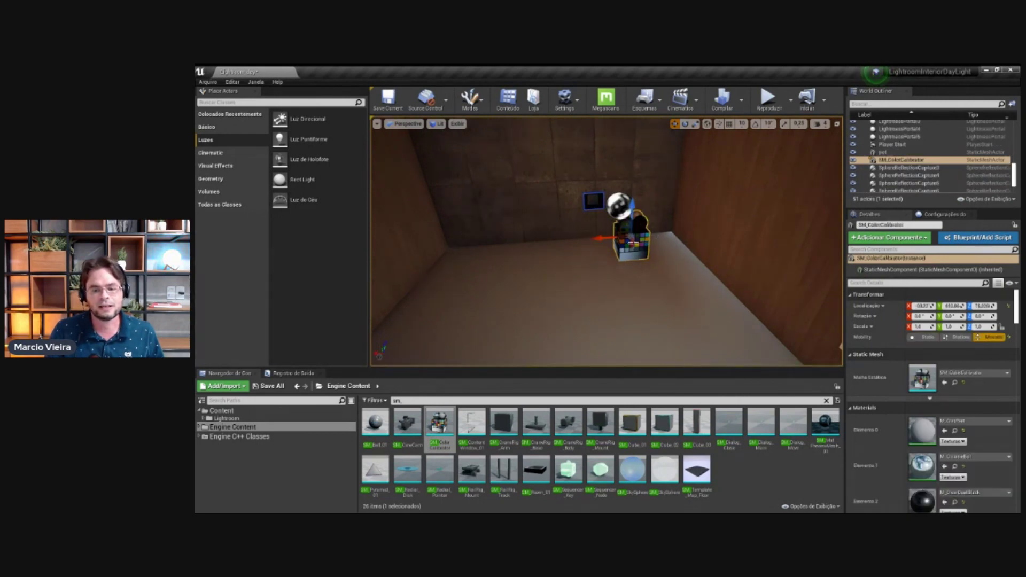
{"action": "left_click", "coordinate": [586, 266]}
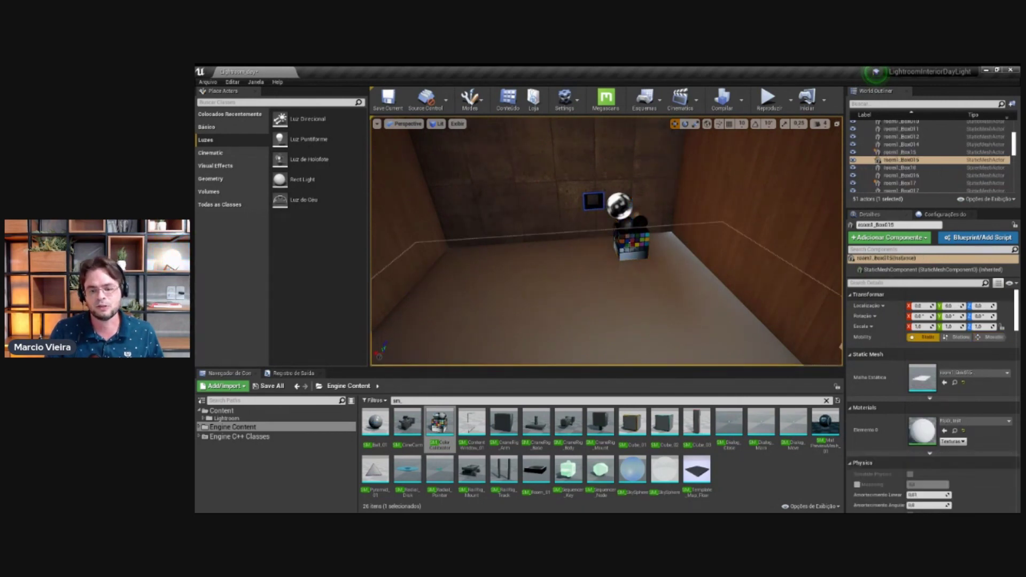
Step: In World Settings Lightmass, edit the Volumetric Lightmap Detail Cell Size down from 200
{"action": "left_click", "coordinate": [638, 251]}
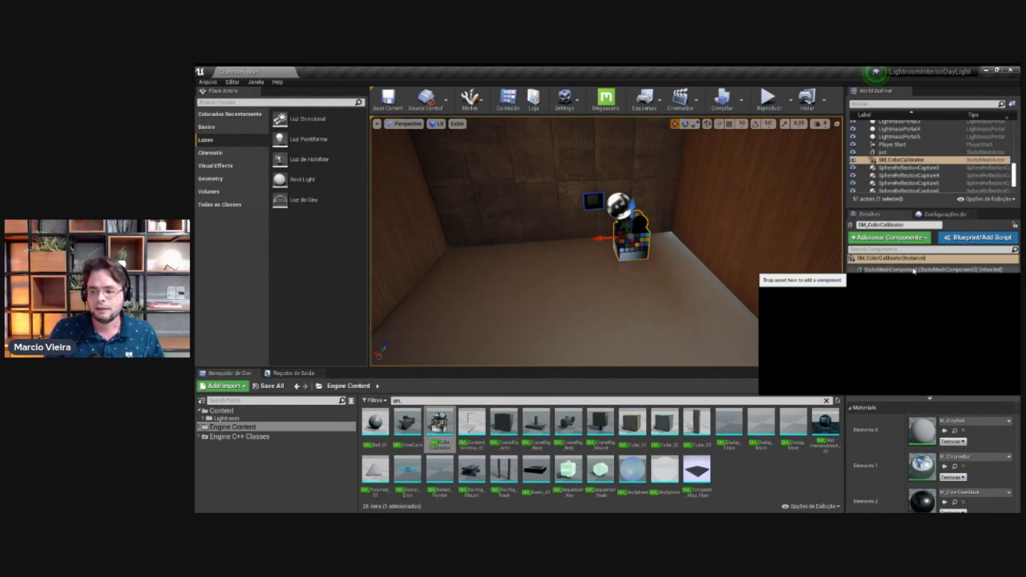
{"action": "left_click", "coordinate": [934, 215]}
{"action": "scroll", "coordinate": [957, 428], "scroll_direction": "down", "scroll_amount": 3}
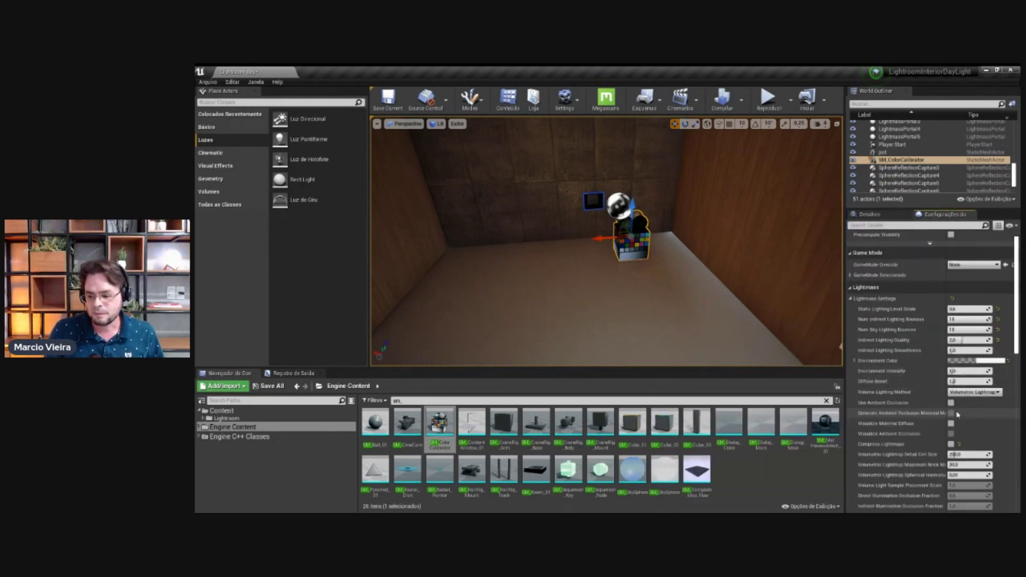
{"action": "left_click", "coordinate": [960, 455]}
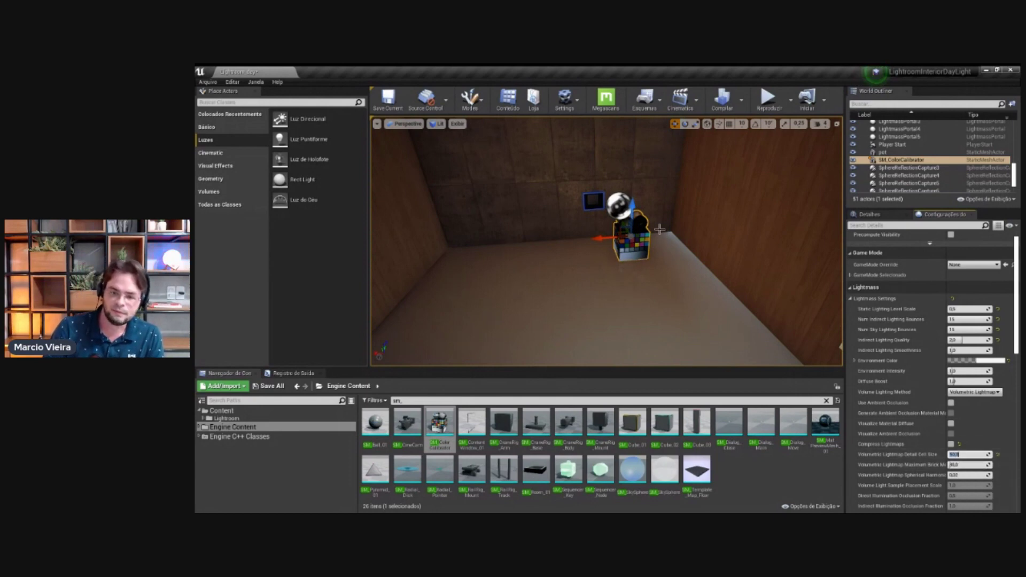
Step: Shift the calibrator slightly left, frame it with F, and start Build Lighting Only
{"action": "left_click", "coordinate": [664, 263]}
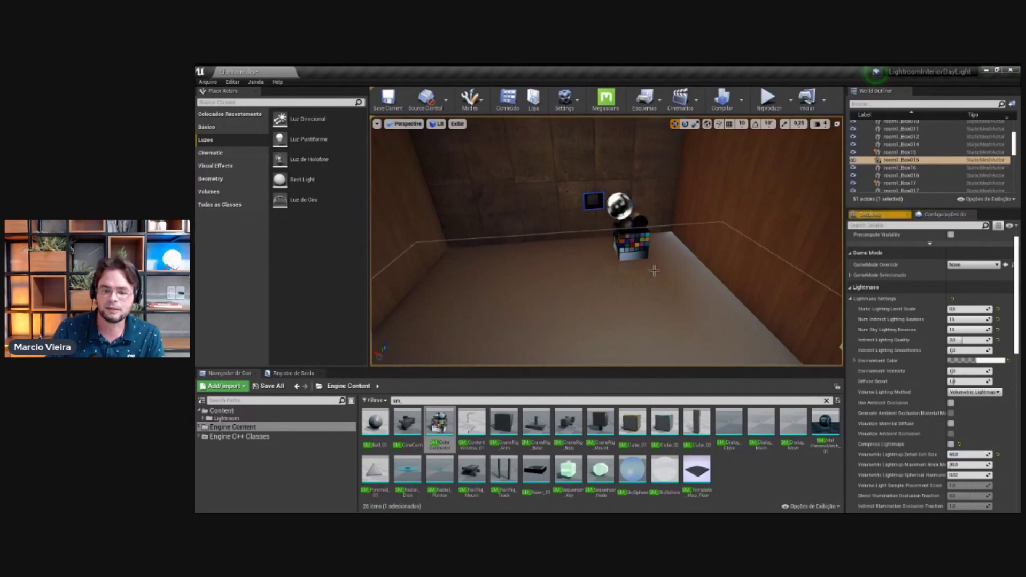
{"action": "left_click_drag", "start_coordinate": [664, 263], "coordinate": [624, 242]}
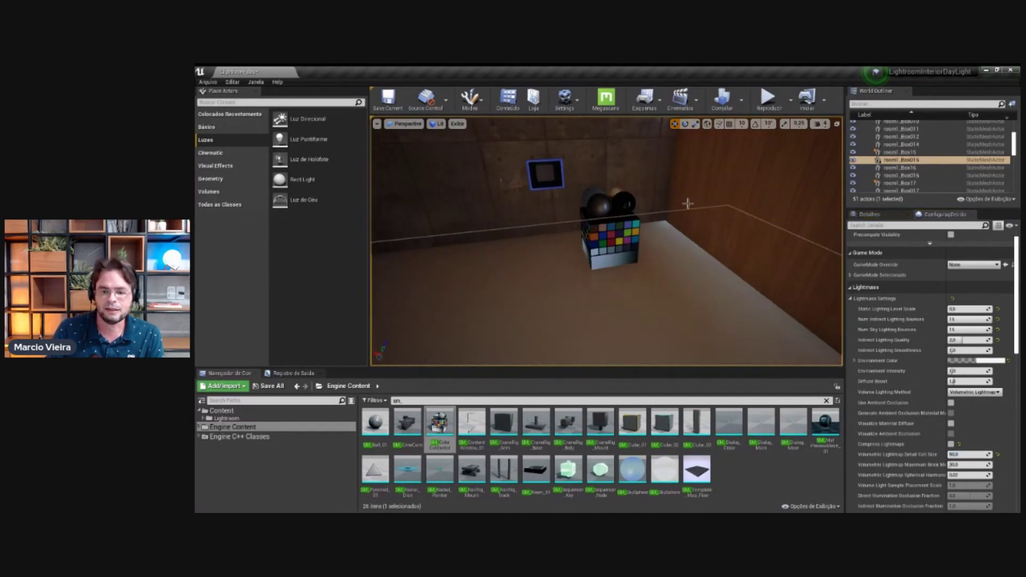
{"action": "left_click", "coordinate": [610, 245]}
{"action": "left_click_drag", "start_coordinate": [610, 245], "coordinate": [464, 264]}
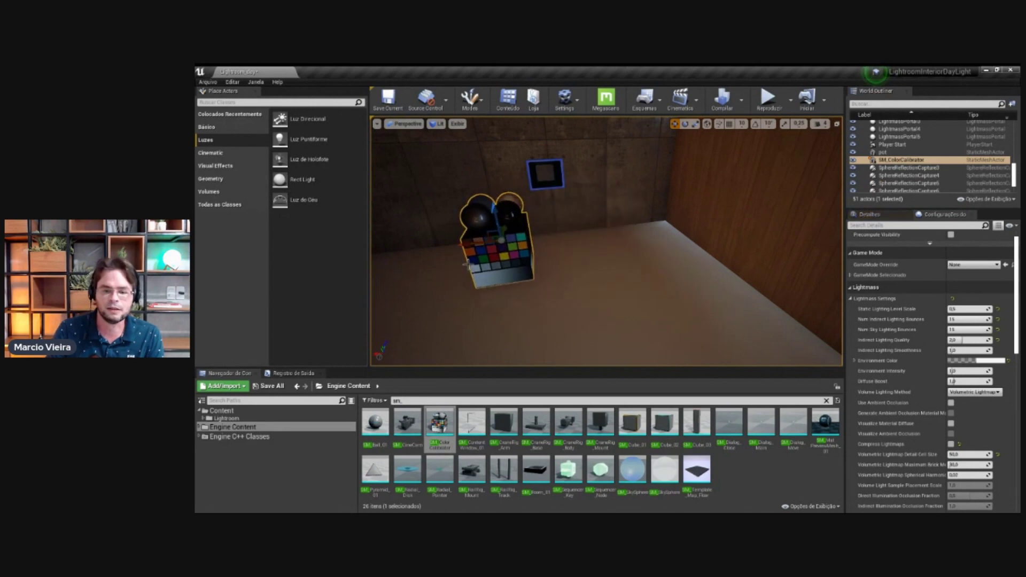
{"action": "key", "text": "f"}
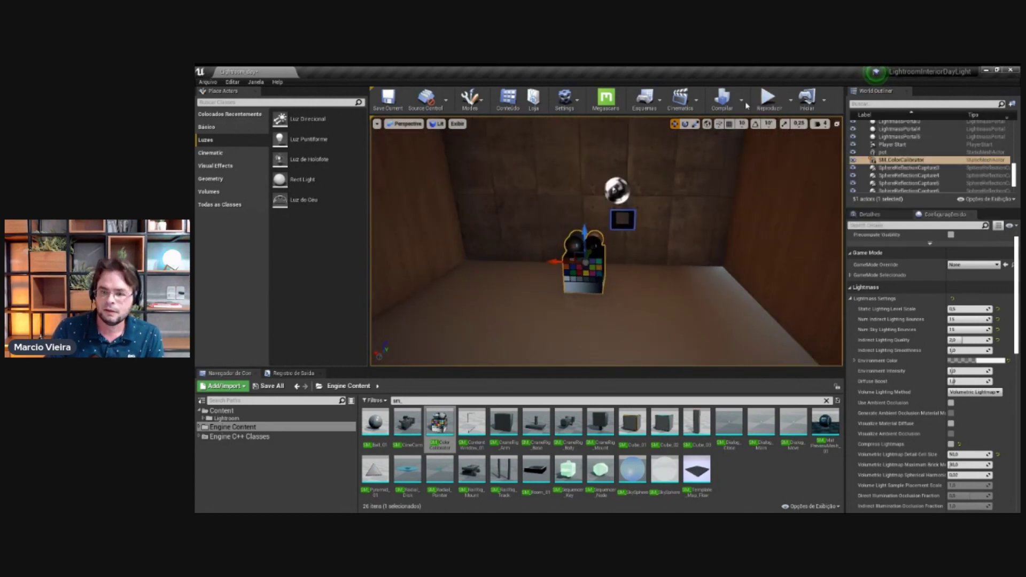
{"action": "left_click", "coordinate": [742, 101]}
{"action": "left_click", "coordinate": [753, 140]}
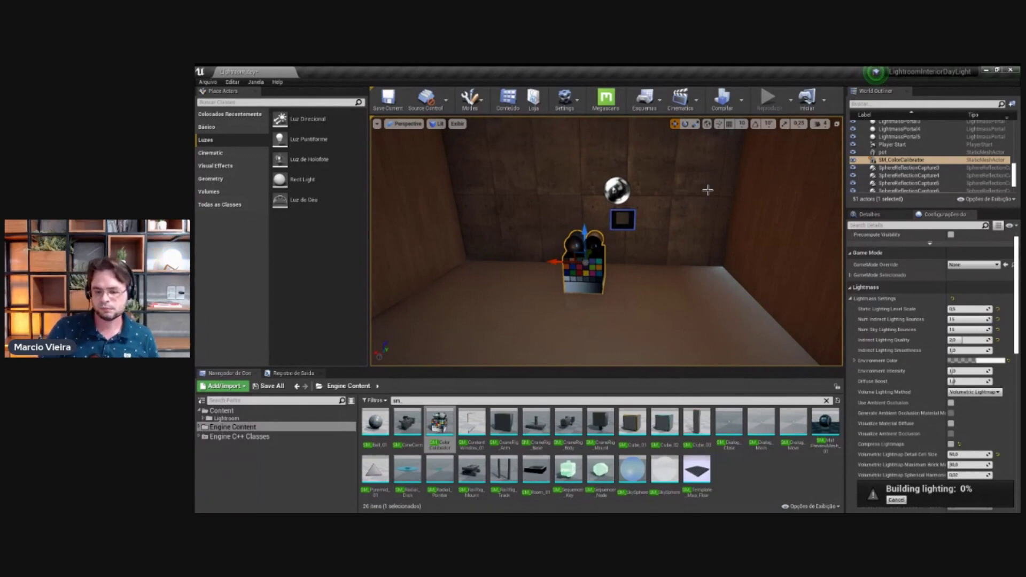
Step: Zoom in to inspect the rebaked calibrator, then select the room mesh to deselect it
{"action": "left_click_drag", "start_coordinate": [716, 320], "coordinate": [717, 299]}
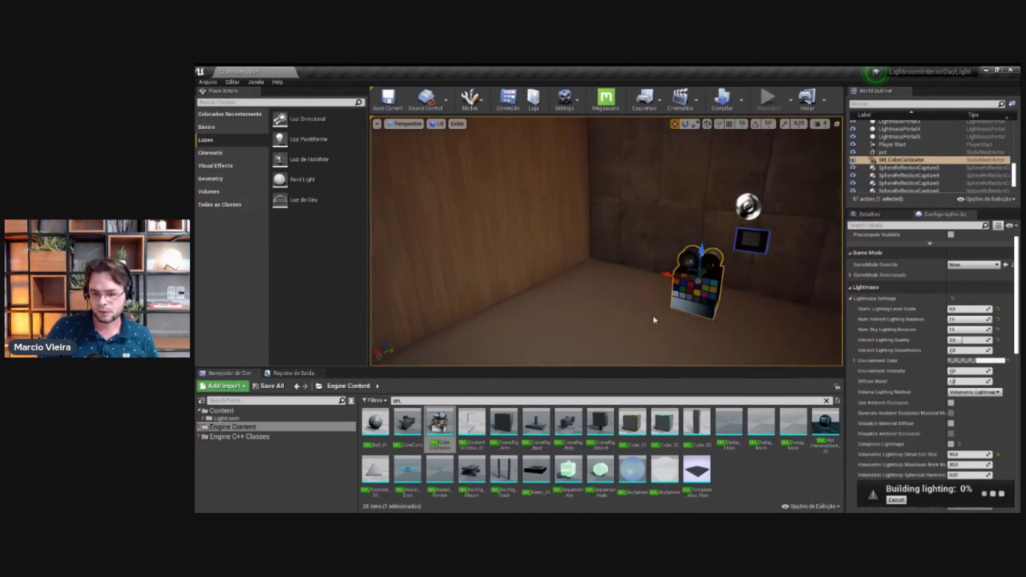
{"action": "scroll", "coordinate": [971, 413], "scroll_direction": "down", "scroll_amount": 5}
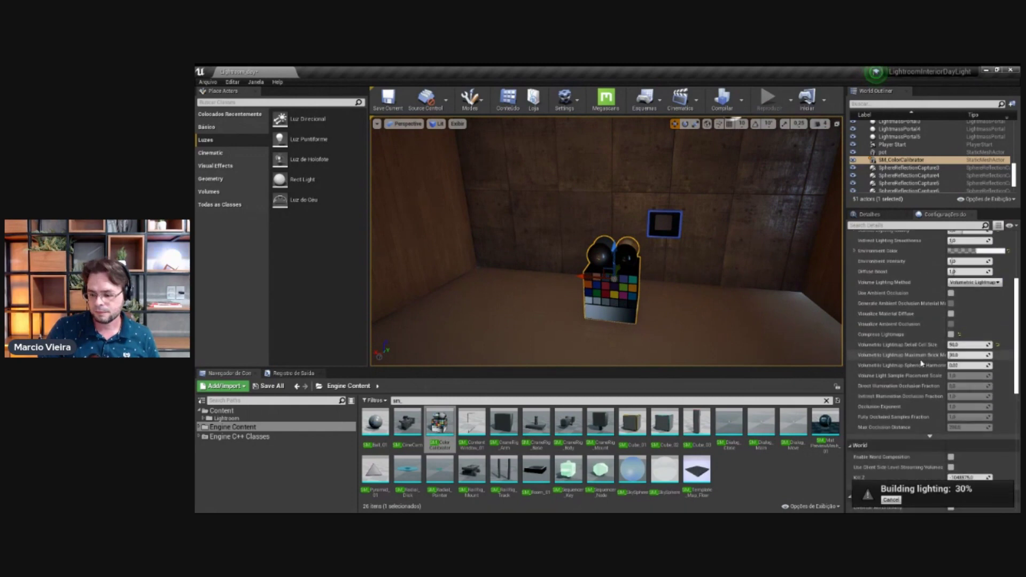
{"action": "scroll", "coordinate": [921, 364], "scroll_direction": "up", "scroll_amount": 1}
{"action": "scroll", "coordinate": [921, 362], "scroll_direction": "up", "scroll_amount": 2}
{"action": "scroll", "coordinate": [921, 363], "scroll_direction": "up", "scroll_amount": 1}
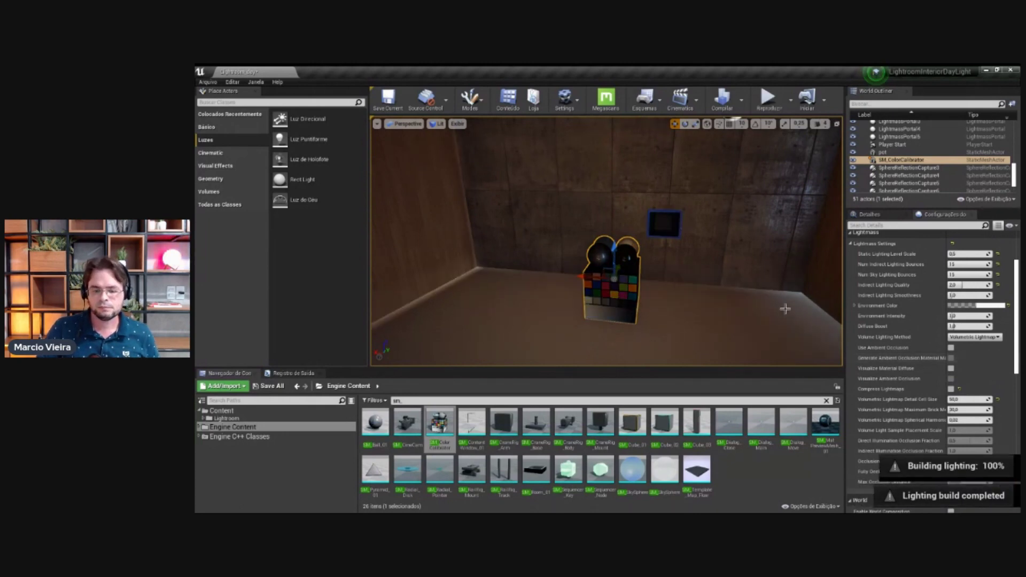
{"action": "left_click", "coordinate": [671, 325]}
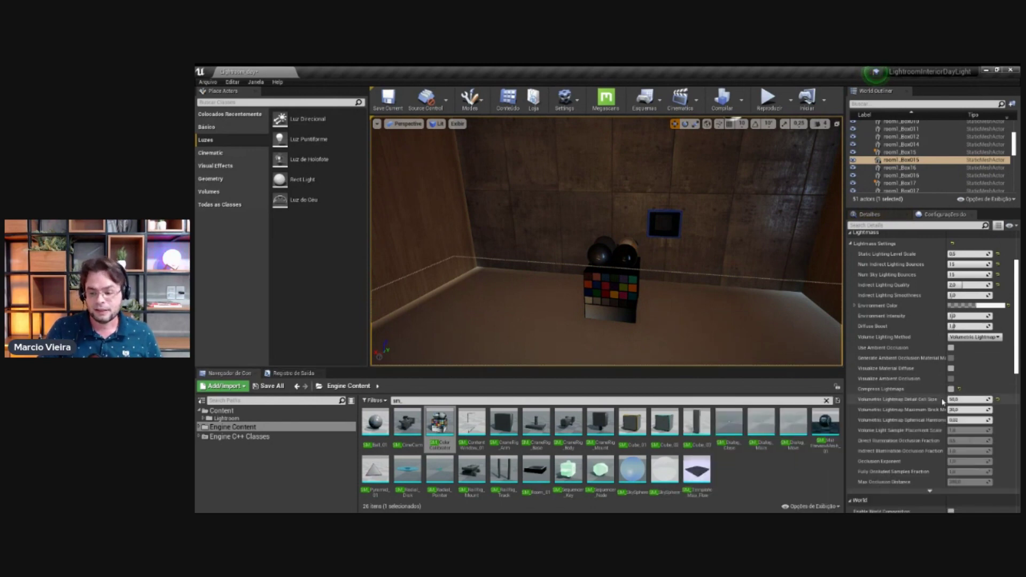
Step: Select SM_ColorCalibrator and slide it left, then right, along the room floor
{"action": "mouse_move", "coordinate": [903, 380]}
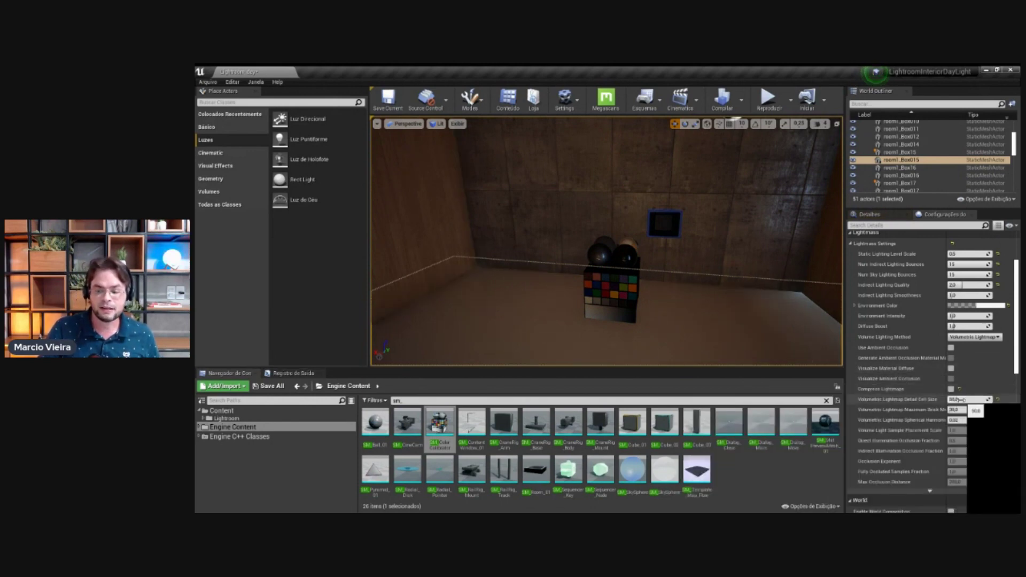
{"action": "left_click", "coordinate": [620, 304]}
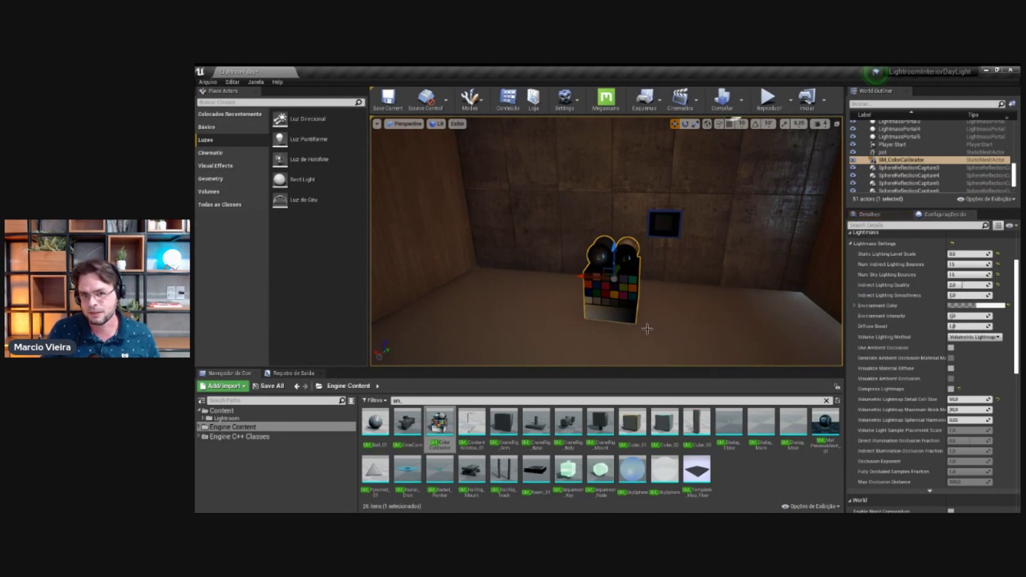
{"action": "left_click_drag", "start_coordinate": [582, 276], "coordinate": [516, 295]}
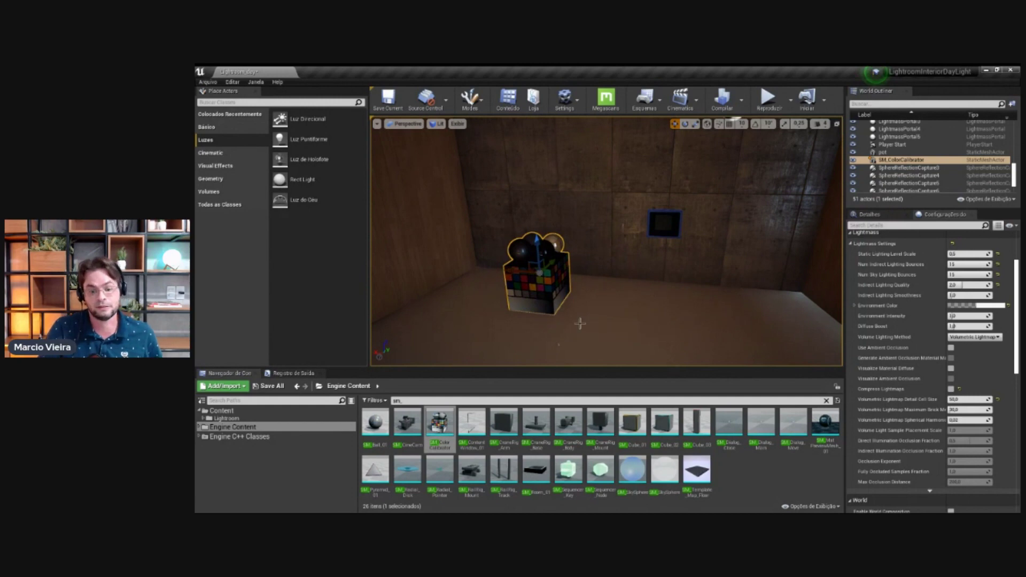
{"action": "right_click_drag", "start_coordinate": [596, 323], "coordinate": [578, 309]}
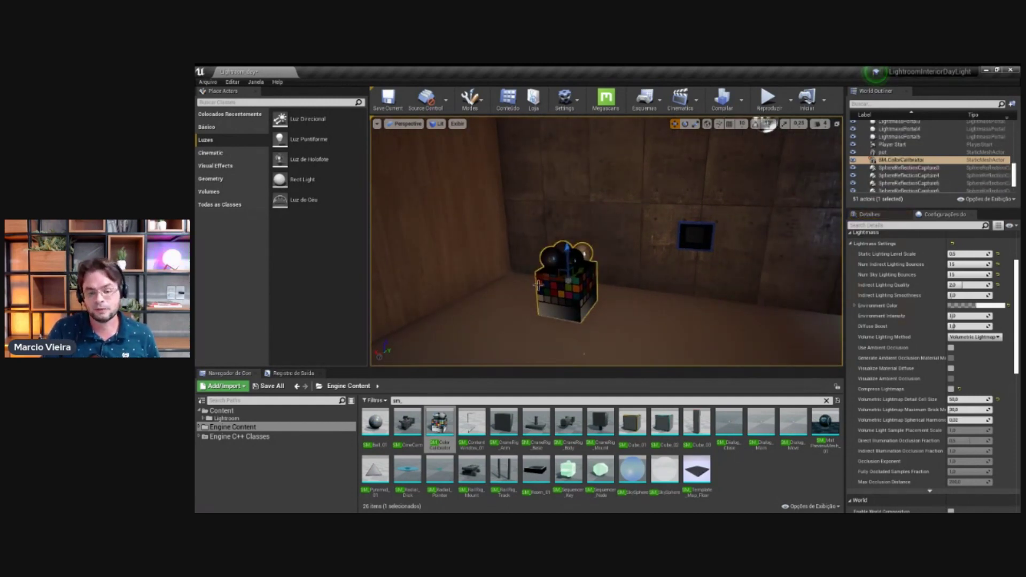
{"action": "left_click_drag", "start_coordinate": [537, 287], "coordinate": [597, 289]}
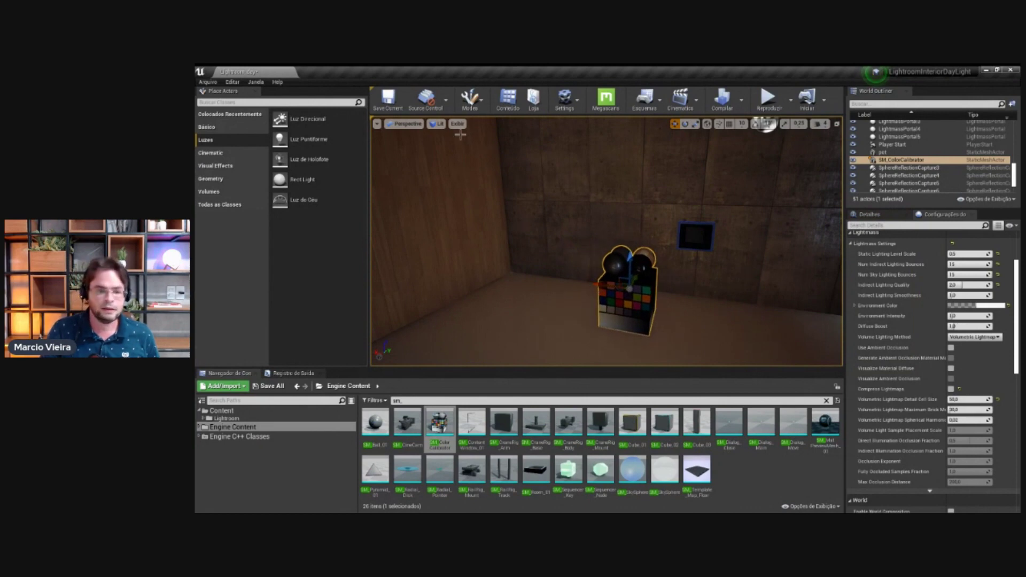
{"action": "left_click", "coordinate": [437, 124]}
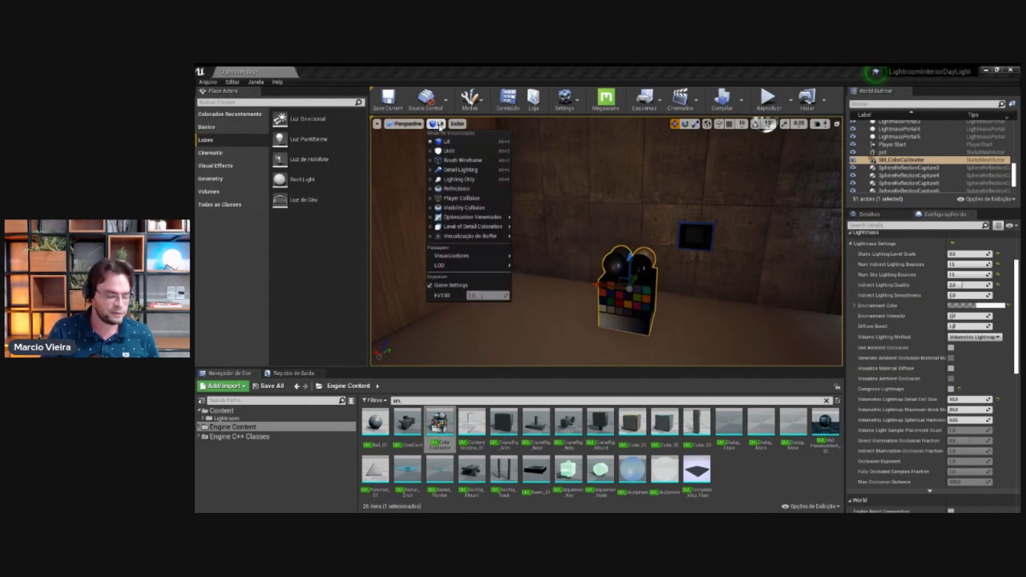
Step: Turn on Show > Visualize > Volumetric Lightmap so sample spheres appear across the walls and ceiling
{"action": "mouse_move", "coordinate": [476, 237]}
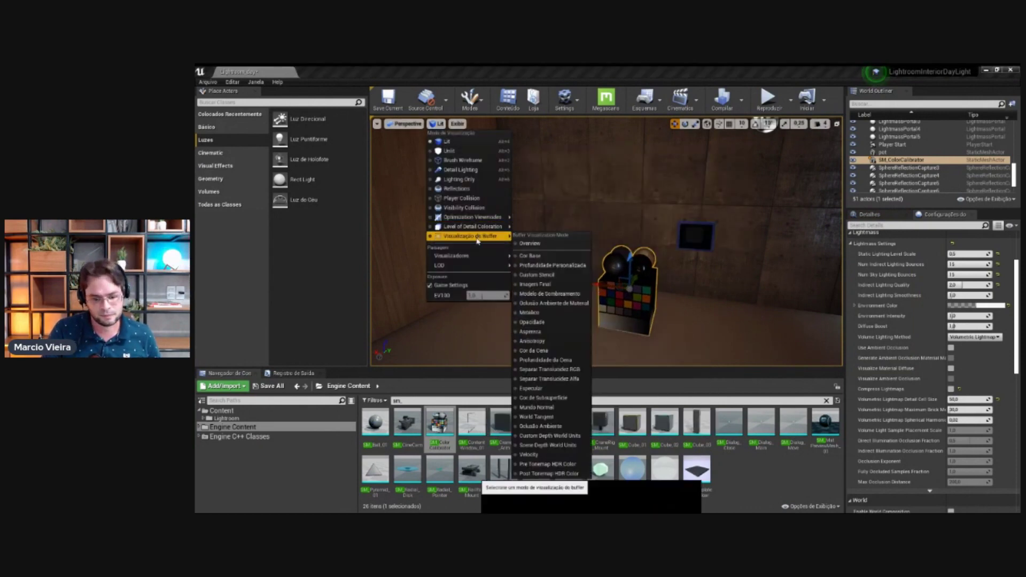
{"action": "mouse_move", "coordinate": [484, 259]}
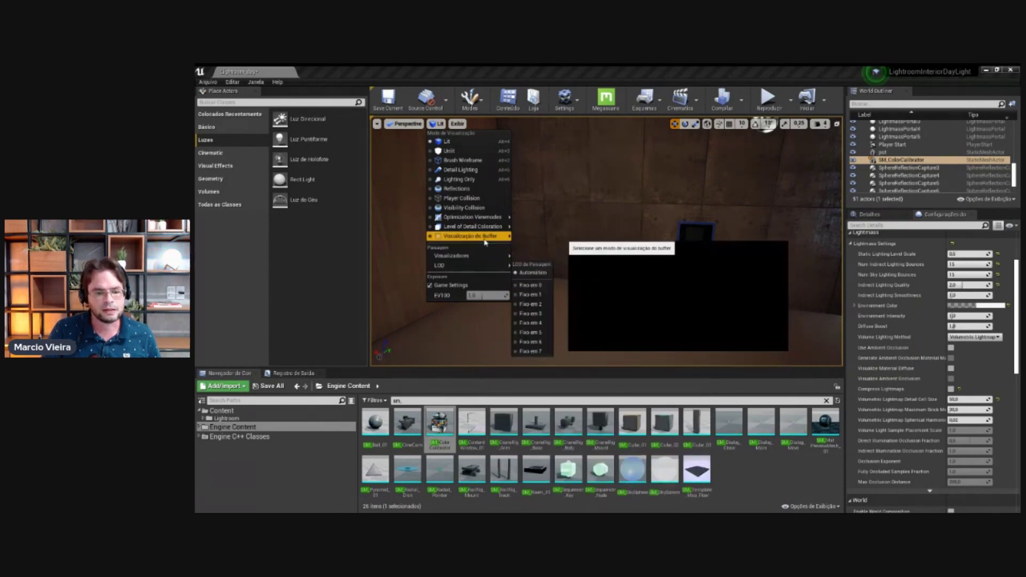
{"action": "mouse_move", "coordinate": [457, 123]}
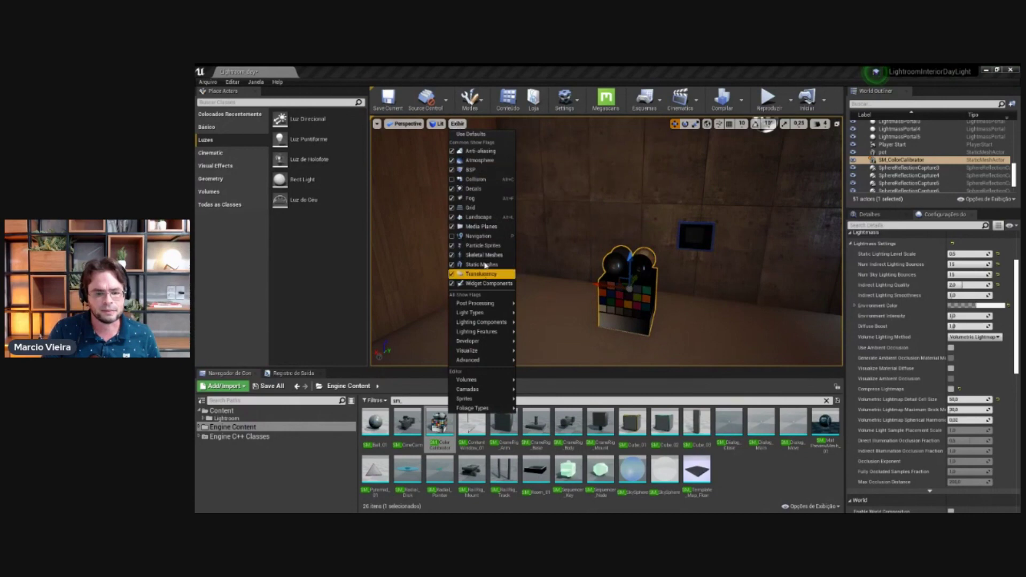
{"action": "mouse_move", "coordinate": [486, 350]}
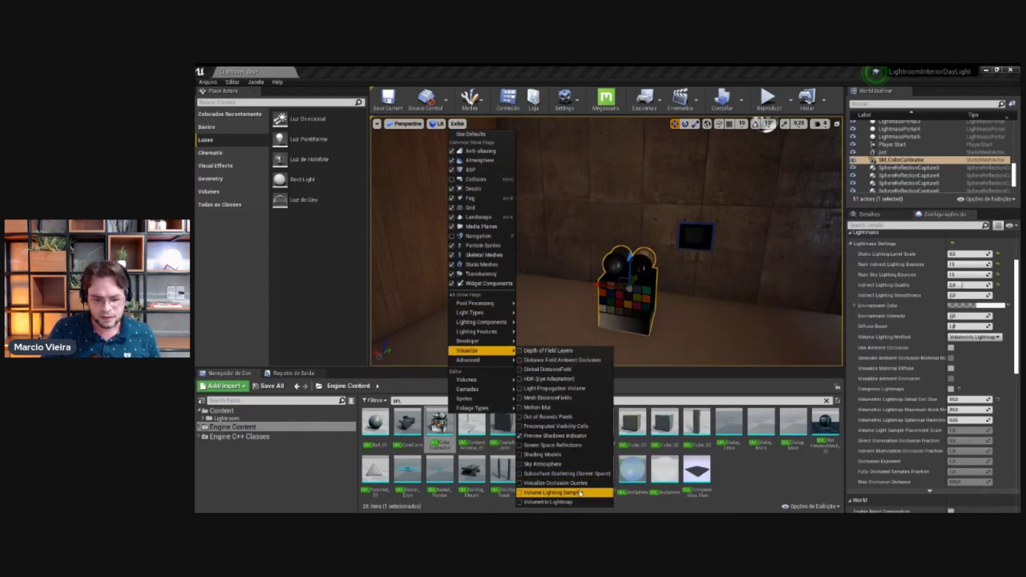
{"action": "left_click", "coordinate": [525, 504]}
{"action": "mouse_move", "coordinate": [640, 291]}
{"action": "right_mouse_down"}
{"action": "mouse_move", "coordinate": [627, 205]}
{"action": "mouse_move", "coordinate": [719, 343]}
{"action": "right_mouse_up"}
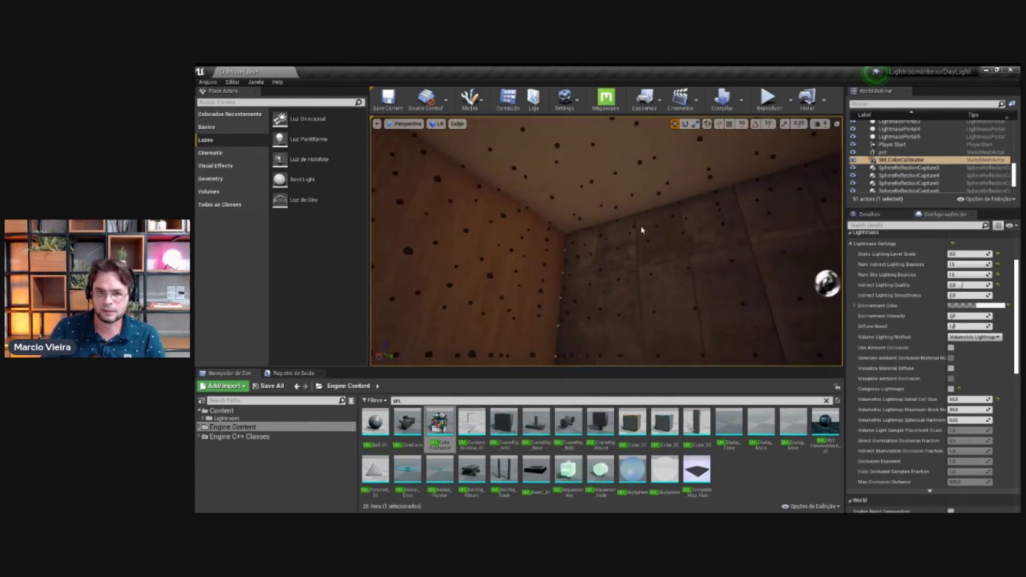
Step: Focus on the colour calibrator and view the lightmap samples around it from above
{"action": "right_click_drag", "start_coordinate": [719, 343], "coordinate": [666, 299]}
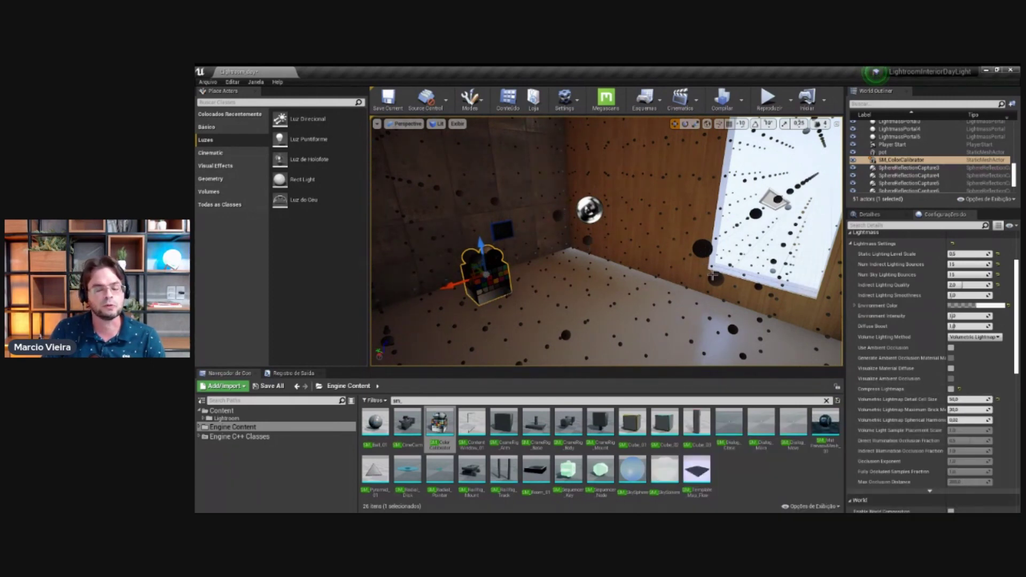
{"action": "key", "text": "f"}
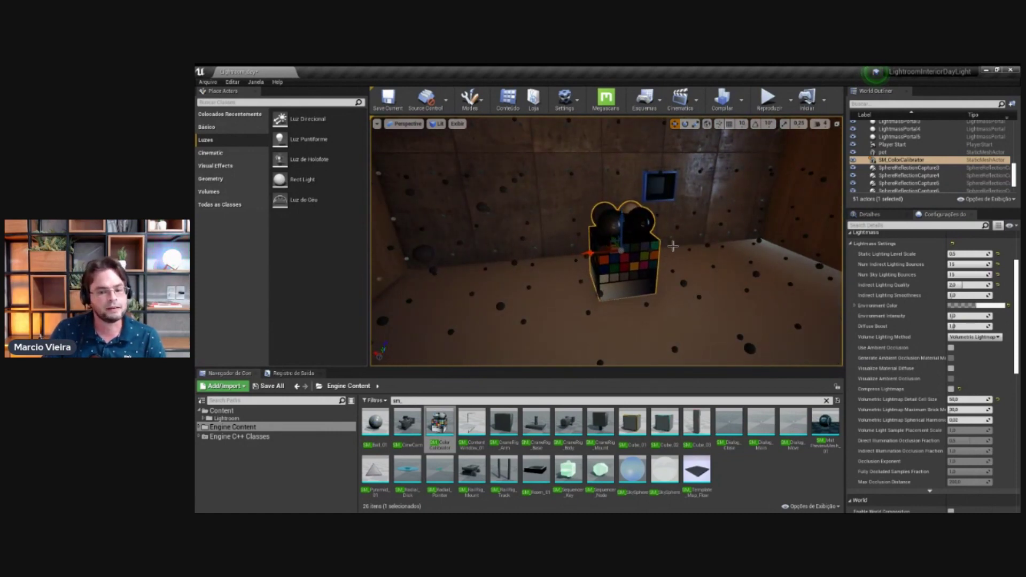
{"action": "left_click_drag", "start_coordinate": [688, 284], "coordinate": [667, 269]}
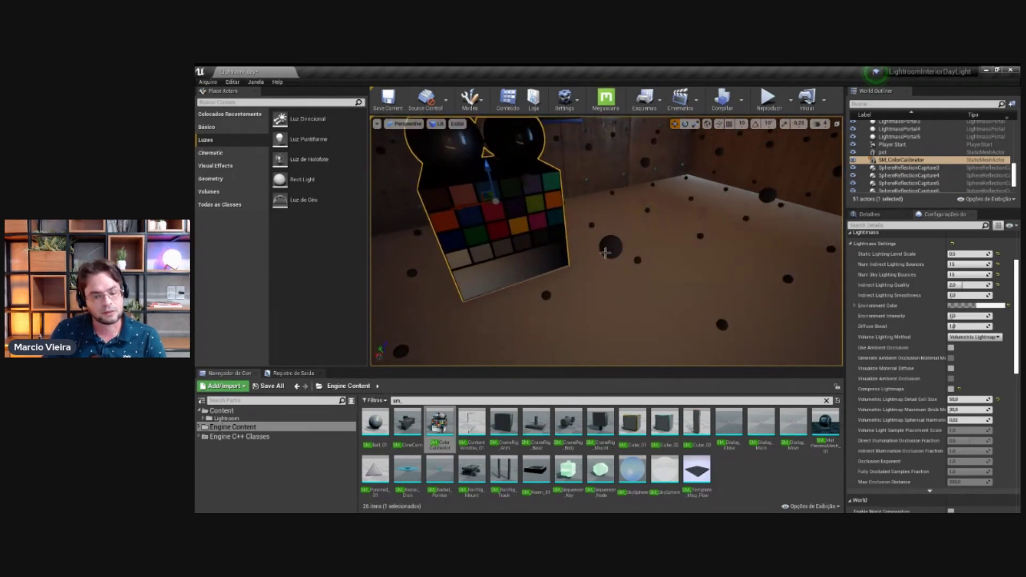
{"action": "mouse_move", "coordinate": [526, 210]}
{"action": "right_mouse_down"}
{"action": "mouse_move", "coordinate": [511, 241]}
{"action": "mouse_move", "coordinate": [734, 296]}
{"action": "mouse_move", "coordinate": [520, 256]}
{"action": "mouse_move", "coordinate": [547, 227]}
{"action": "mouse_move", "coordinate": [424, 209]}
{"action": "mouse_move", "coordinate": [406, 176]}
{"action": "right_mouse_up"}
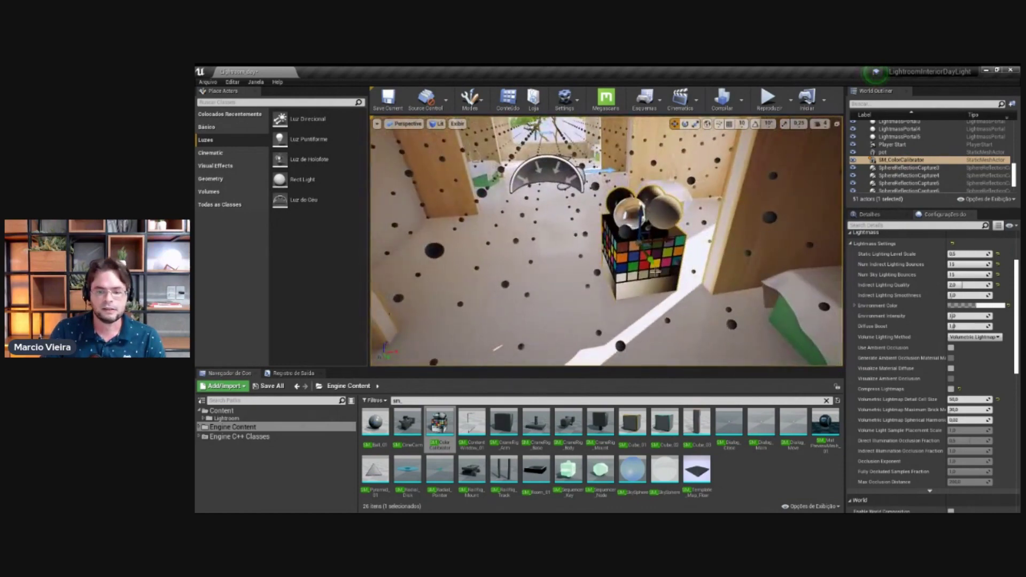
{"action": "right_click_drag", "start_coordinate": [649, 262], "coordinate": [601, 198]}
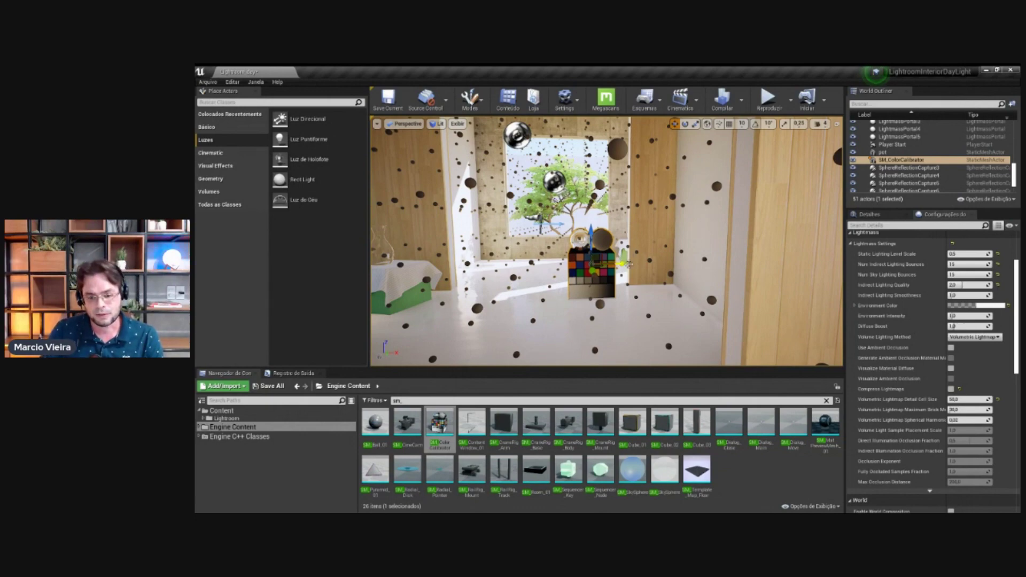
Step: Slide the colour calibrator further to the left along the floor
{"action": "left_click_drag", "start_coordinate": [629, 264], "coordinate": [585, 263]}
{"action": "mouse_move", "coordinate": [598, 267]}
{"action": "right_mouse_down"}
{"action": "mouse_move", "coordinate": [598, 235]}
{"action": "mouse_move", "coordinate": [549, 254]}
{"action": "right_mouse_up"}
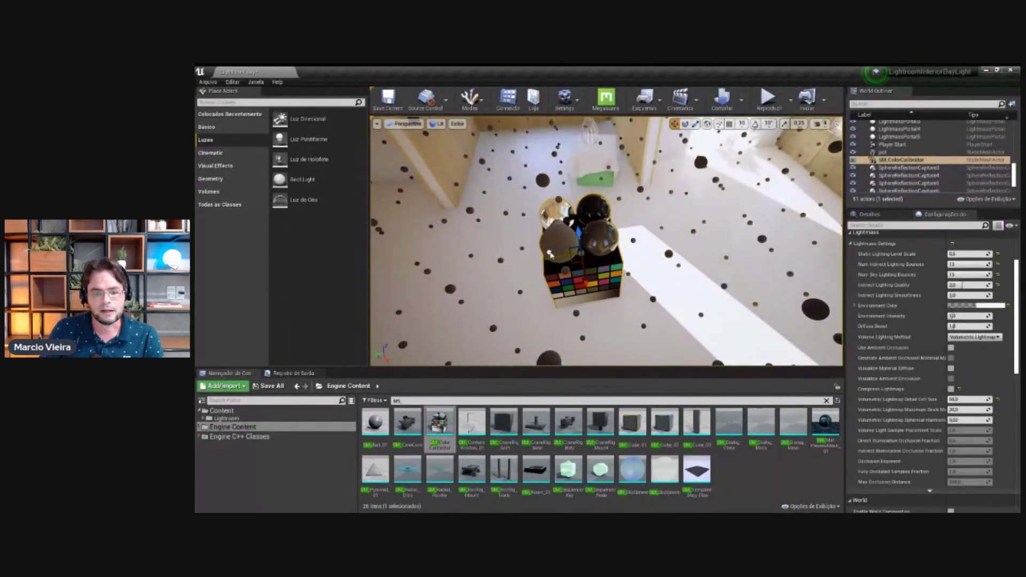
{"action": "left_click", "coordinate": [549, 253]}
{"action": "right_click_drag", "start_coordinate": [549, 253], "coordinate": [456, 125]}
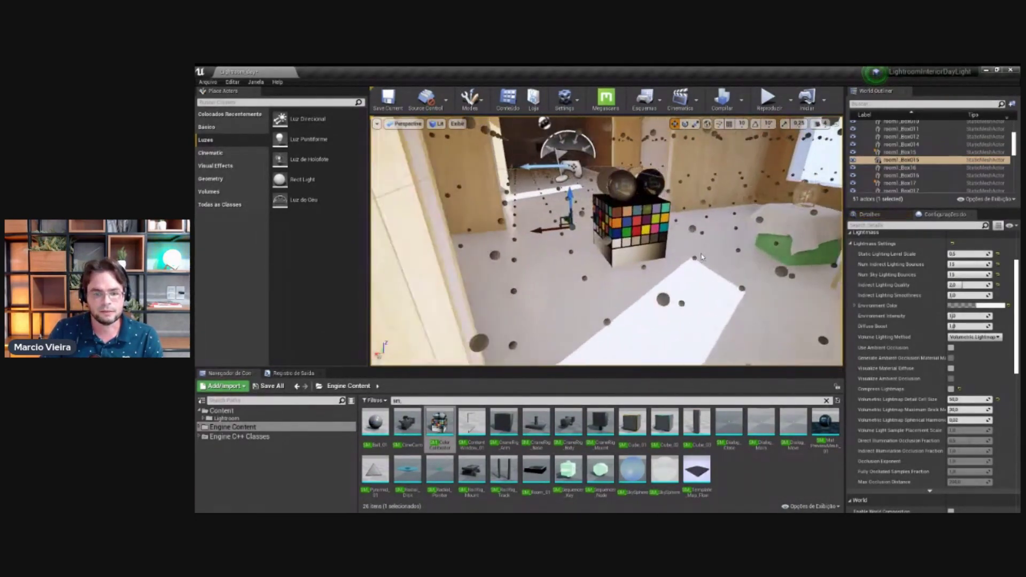
{"action": "left_click", "coordinate": [457, 124]}
Step: Reset the viewport Show options to defaults, hiding the volumetric lightmap sample spheres
{"action": "mouse_move", "coordinate": [470, 313]}
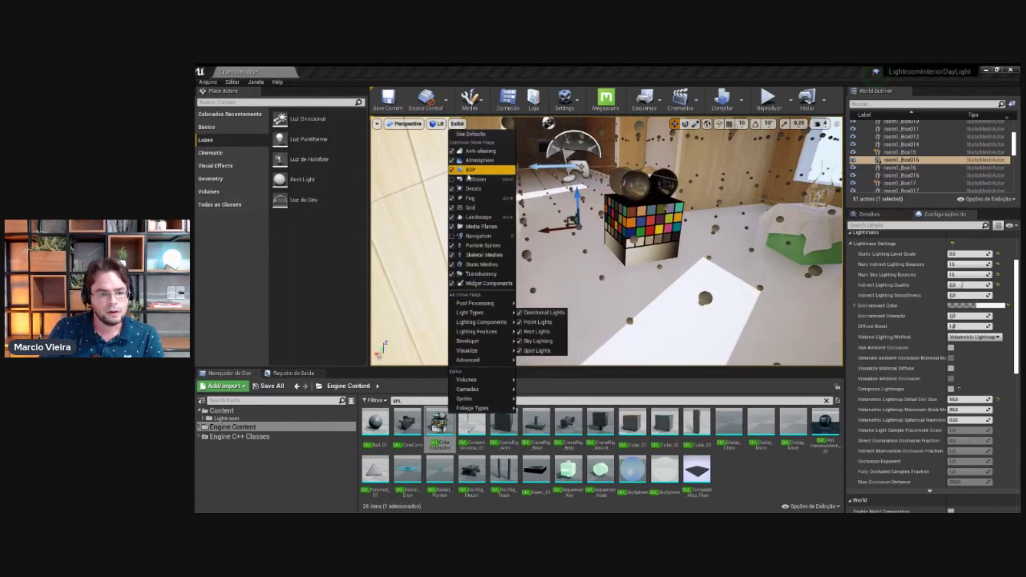
{"action": "left_click", "coordinate": [477, 135]}
{"action": "right_click_drag", "start_coordinate": [647, 277], "coordinate": [646, 280]}
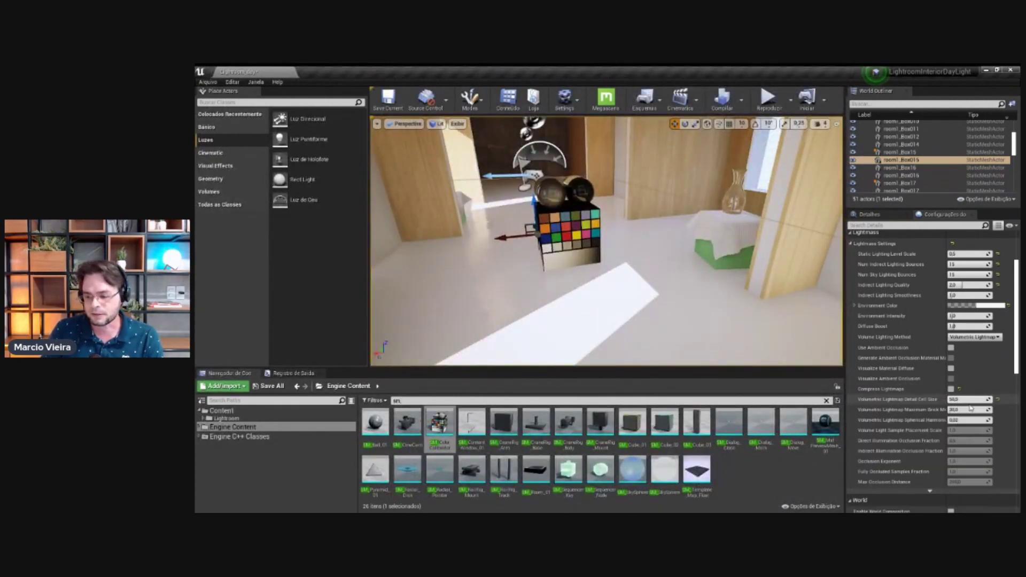
Step: Expand the Lightmaps section in World Settings to list the baked lightmap and shadow-map textures
{"action": "scroll", "coordinate": [973, 438], "scroll_direction": "down", "scroll_amount": 3}
{"action": "scroll", "coordinate": [972, 438], "scroll_direction": "down", "scroll_amount": 2}
{"action": "scroll", "coordinate": [972, 439], "scroll_direction": "down", "scroll_amount": 2}
{"action": "scroll", "coordinate": [972, 438], "scroll_direction": "down", "scroll_amount": 3}
{"action": "scroll", "coordinate": [973, 438], "scroll_direction": "down", "scroll_amount": 3}
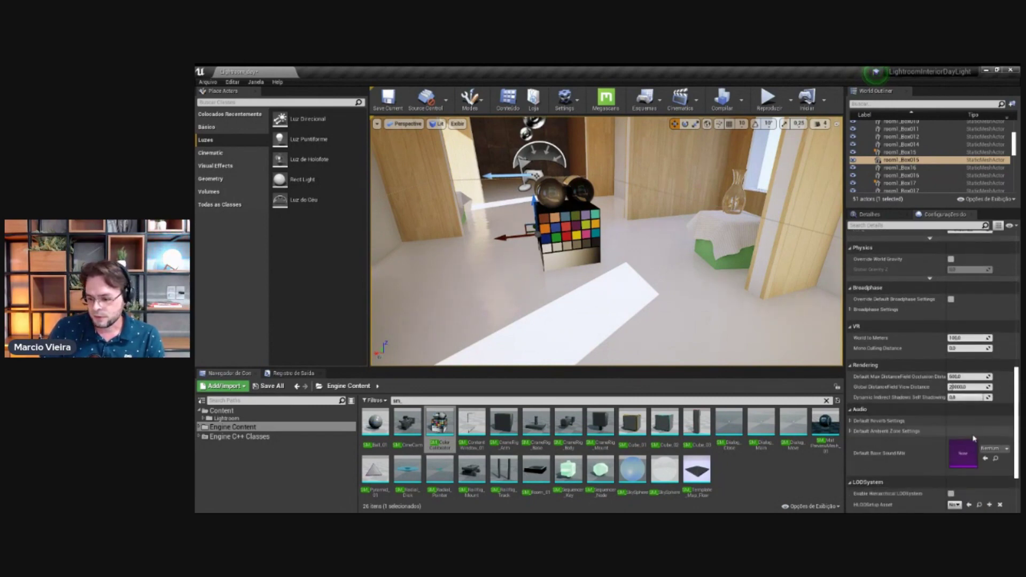
{"action": "scroll", "coordinate": [974, 438], "scroll_direction": "down", "scroll_amount": 3}
{"action": "scroll", "coordinate": [973, 438], "scroll_direction": "up", "scroll_amount": 3}
{"action": "scroll", "coordinate": [973, 438], "scroll_direction": "up", "scroll_amount": 4}
{"action": "scroll", "coordinate": [962, 439], "scroll_direction": "up", "scroll_amount": 4}
{"action": "scroll", "coordinate": [940, 441], "scroll_direction": "up", "scroll_amount": 4}
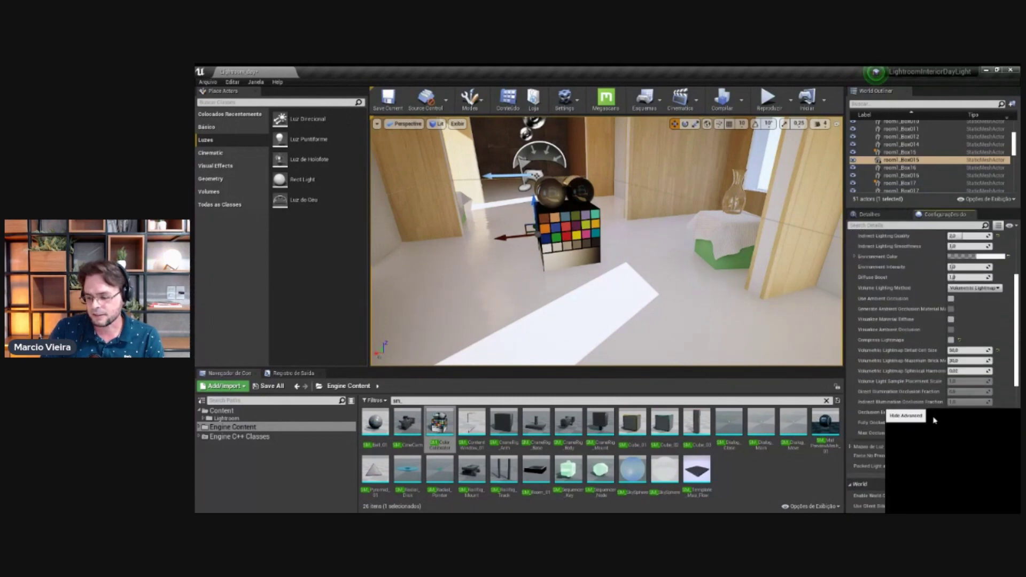
{"action": "left_click", "coordinate": [850, 446]}
{"action": "scroll", "coordinate": [908, 437], "scroll_direction": "down", "scroll_amount": 3}
{"action": "scroll", "coordinate": [926, 437], "scroll_direction": "down", "scroll_amount": 2}
{"action": "scroll", "coordinate": [926, 437], "scroll_direction": "down", "scroll_amount": 2}
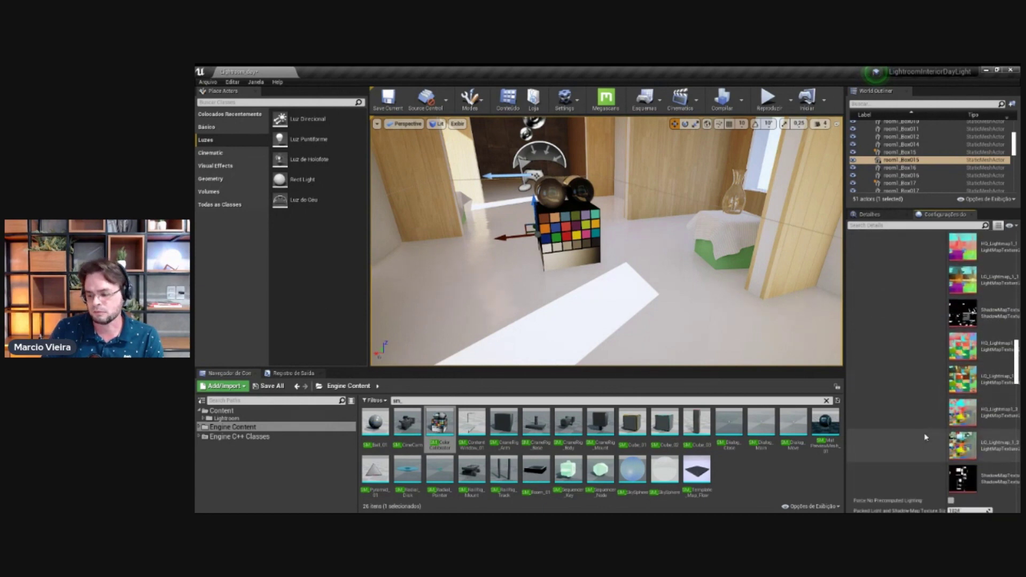
{"action": "scroll", "coordinate": [926, 437], "scroll_direction": "down", "scroll_amount": 2}
{"action": "double_click", "coordinate": [969, 432]}
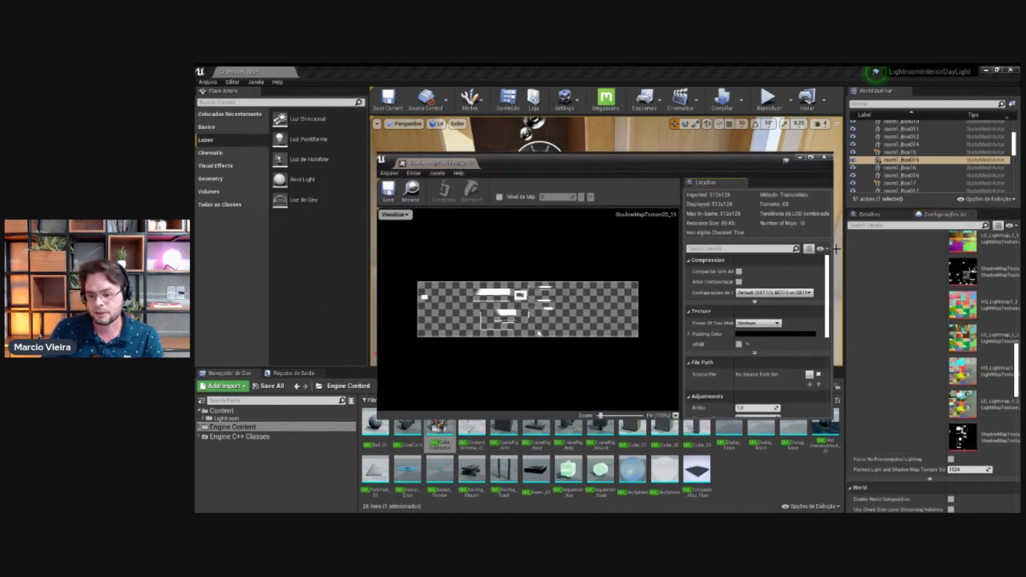
{"action": "left_click_drag", "start_coordinate": [730, 171], "coordinate": [430, 167]}
{"action": "scroll", "coordinate": [433, 308], "scroll_direction": "down", "scroll_amount": 3}
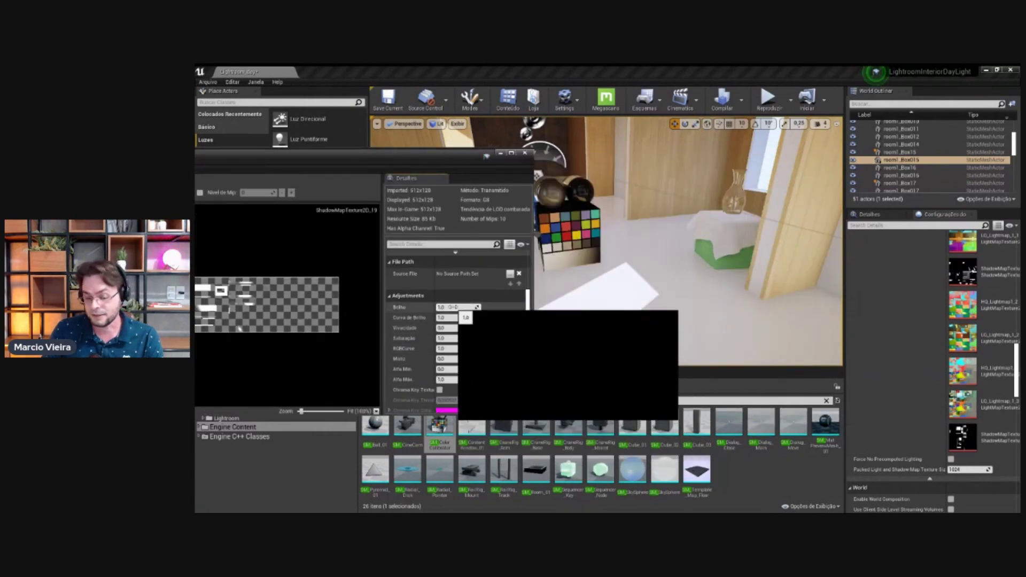
{"action": "left_click_drag", "start_coordinate": [453, 308], "coordinate": [518, 267]}
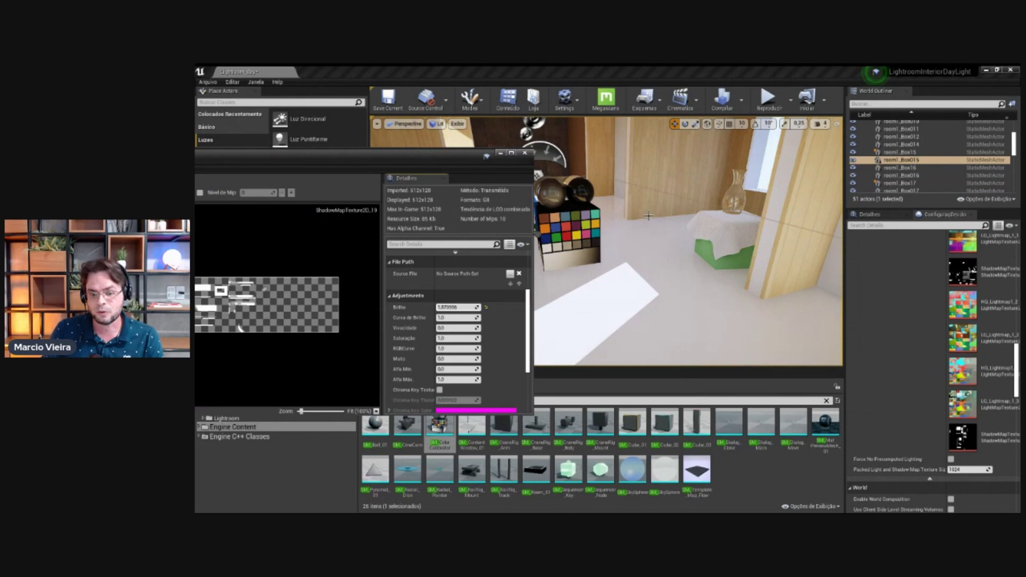
{"action": "right_click_drag", "start_coordinate": [648, 216], "coordinate": [656, 244]}
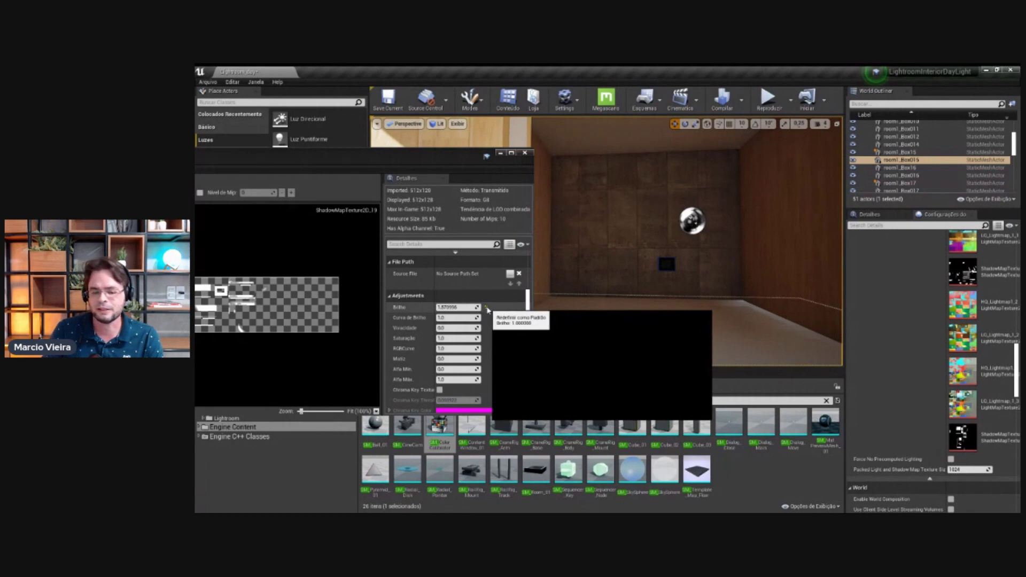
{"action": "left_click", "coordinate": [486, 309]}
{"action": "left_click", "coordinate": [525, 153]}
{"action": "scroll", "coordinate": [962, 297], "scroll_direction": "up", "scroll_amount": 4}
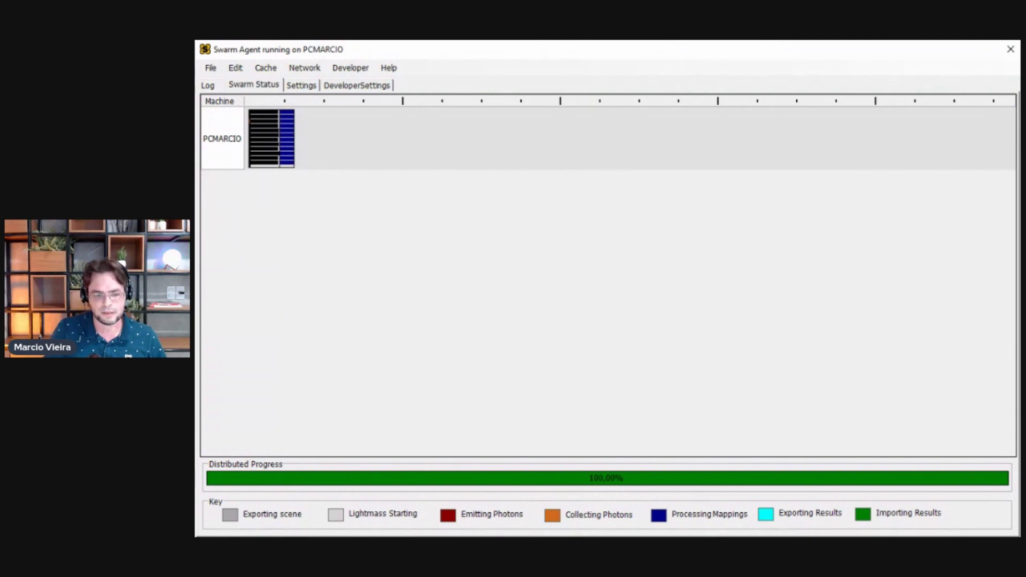
Step: Close the Swarm Agent window now that the lighting build is at 100%
{"action": "left_click", "coordinate": [1010, 51]}
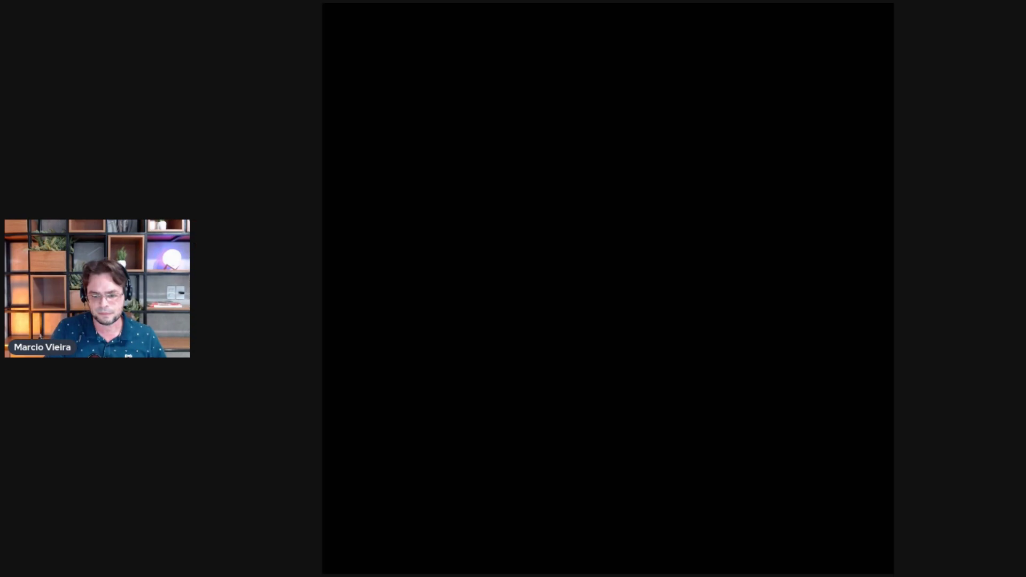
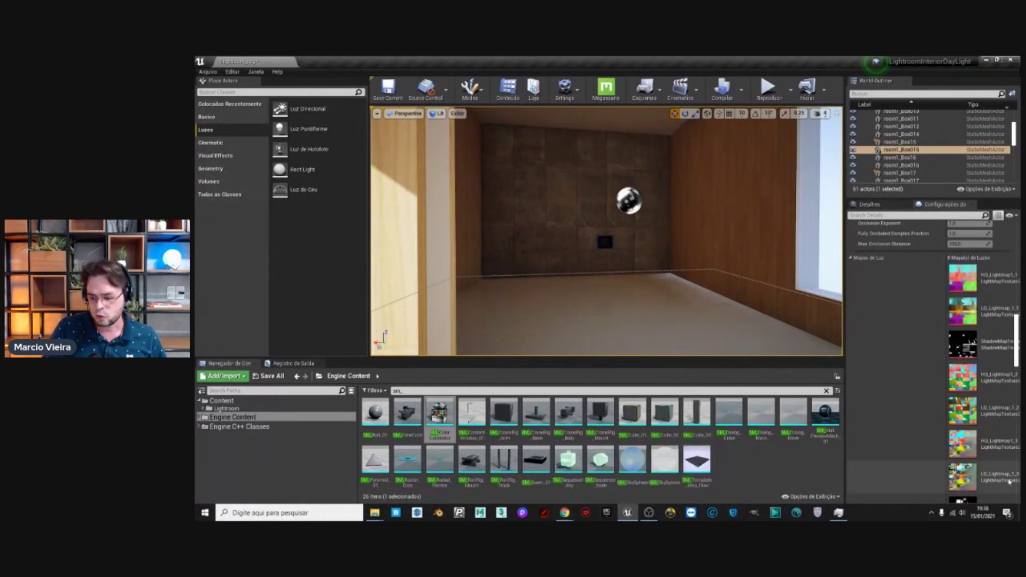
Step: Open Swarm Agent from the hidden tray icons, move its window into view, and show its Settings tab
{"action": "left_click", "coordinate": [931, 512]}
{"action": "double_click", "coordinate": [931, 477]}
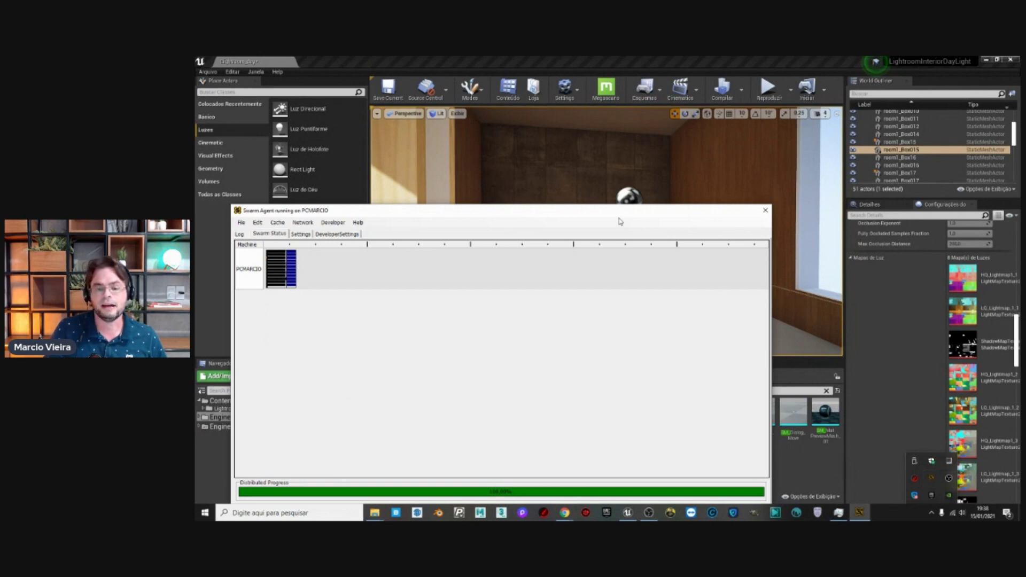
{"action": "left_click_drag", "start_coordinate": [619, 211], "coordinate": [707, 137]}
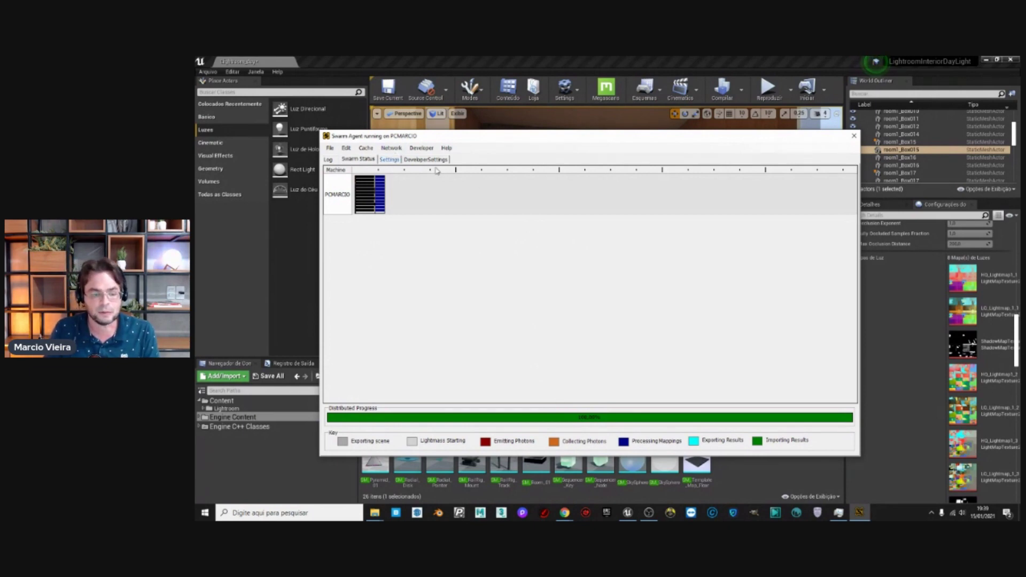
{"action": "left_click", "coordinate": [394, 161]}
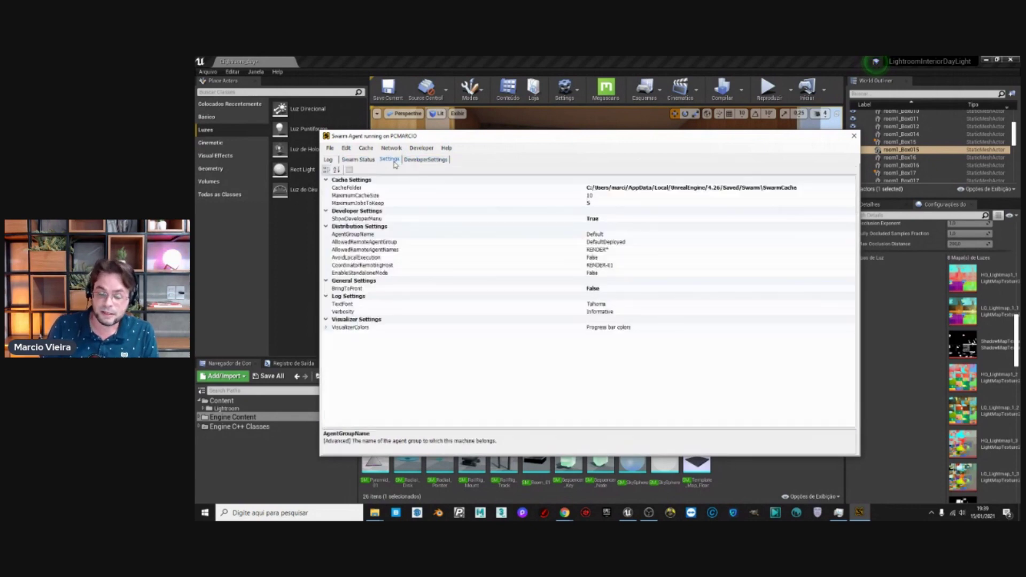
Step: Set ShowDeveloperMenu to True and bring up the developer settings
{"action": "left_click", "coordinate": [435, 219]}
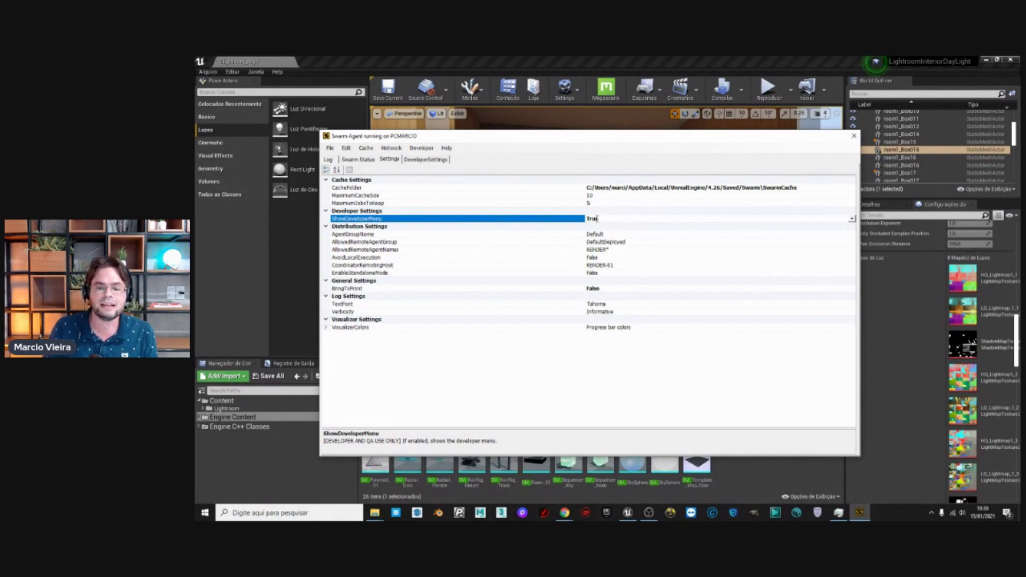
{"action": "left_click", "coordinate": [605, 218]}
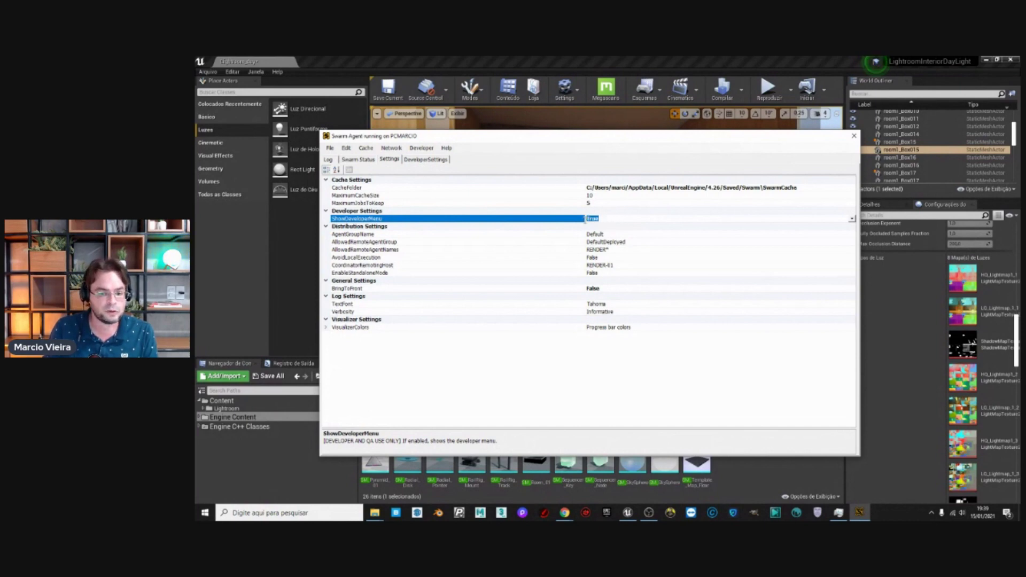
{"action": "double_click", "coordinate": [569, 219]}
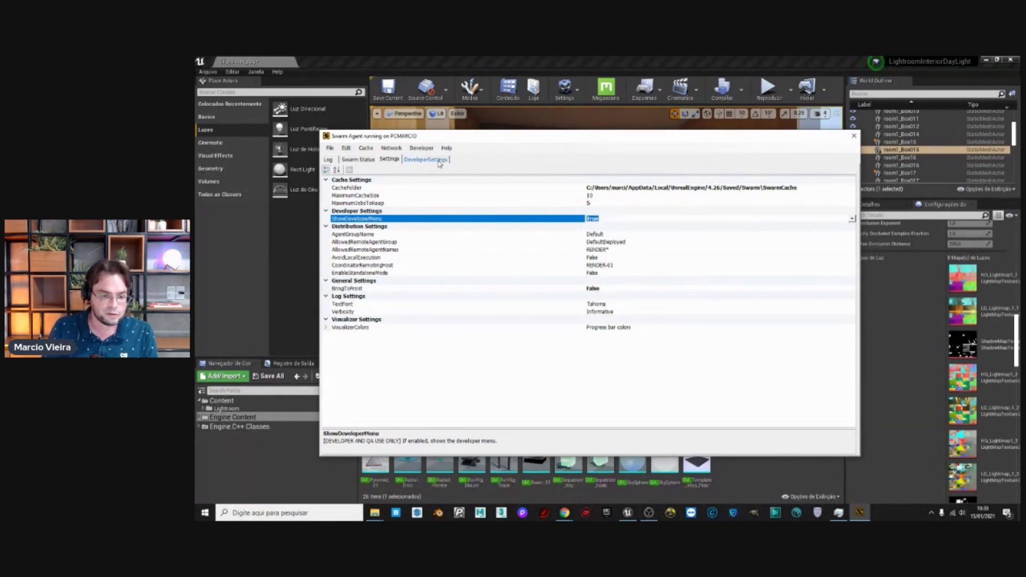
{"action": "left_click", "coordinate": [437, 160]}
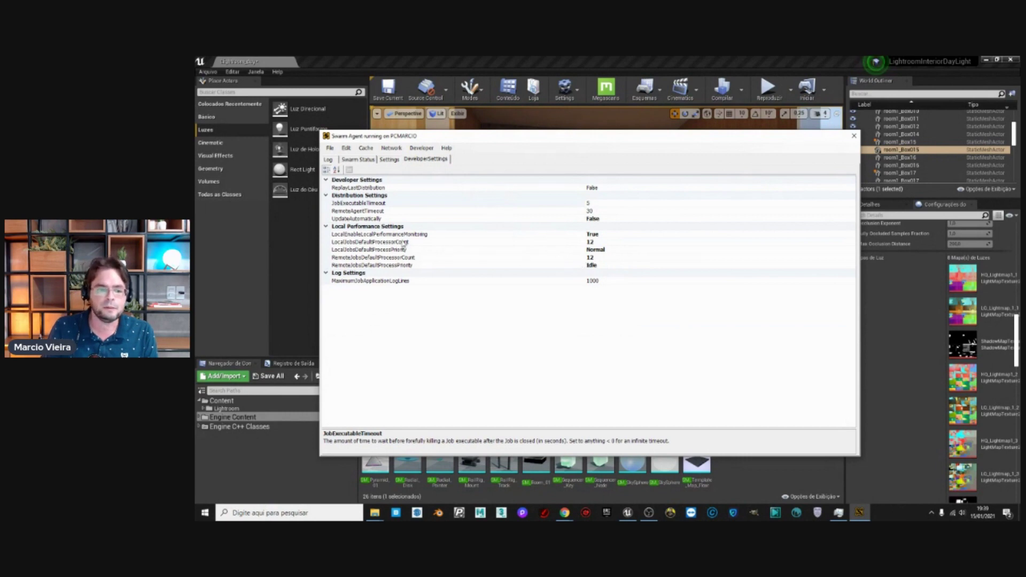
Step: Confirm local jobs keep 12 processors at Normal priority, then close Swarm Agent
{"action": "left_click", "coordinate": [601, 241]}
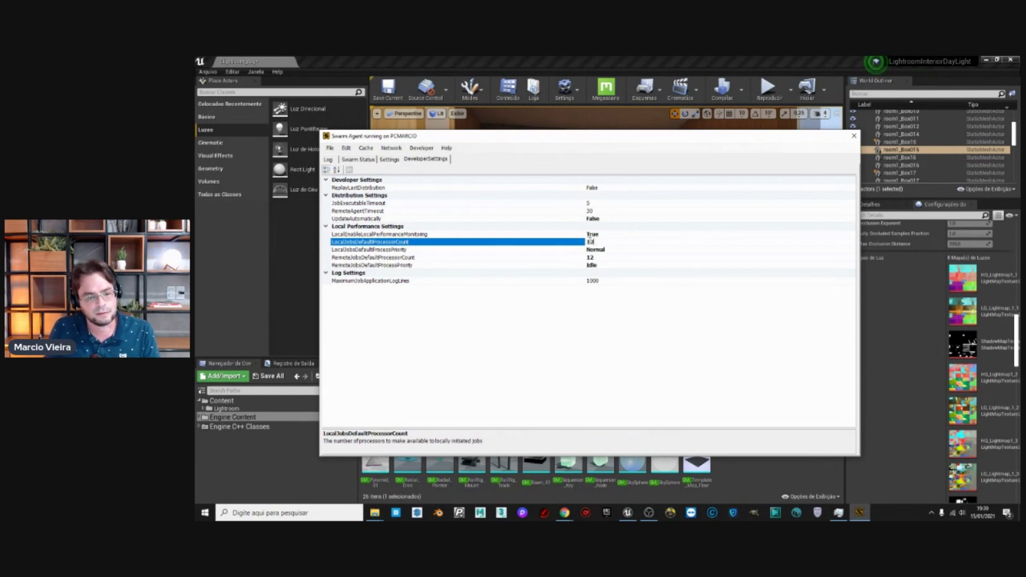
{"action": "left_click", "coordinate": [599, 250]}
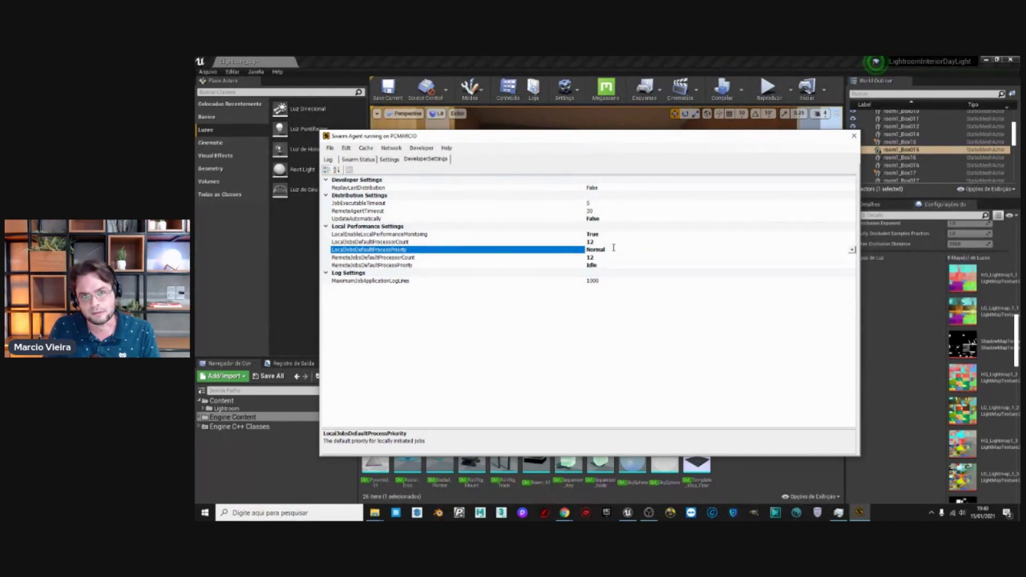
{"action": "left_click", "coordinate": [852, 250]}
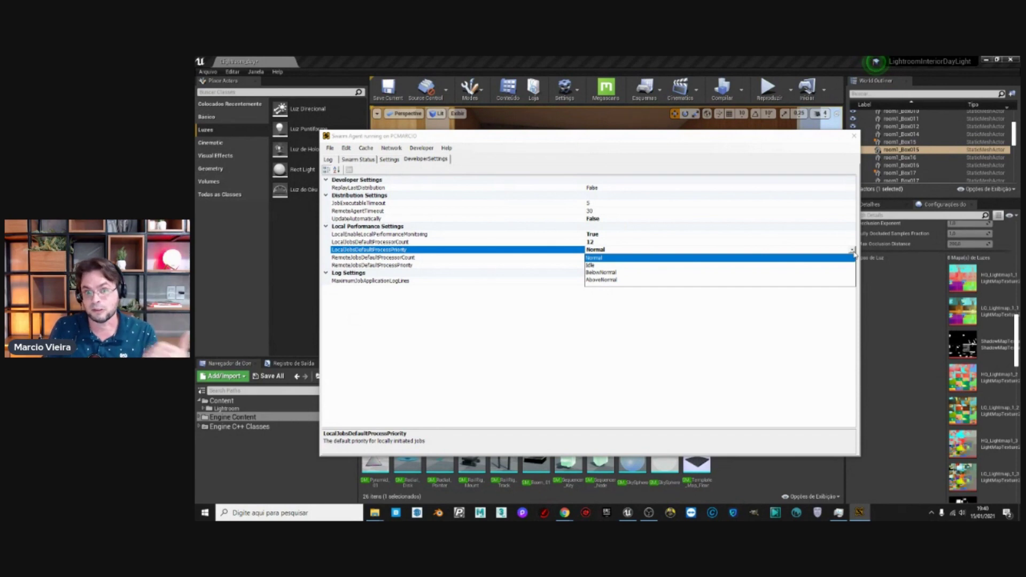
{"action": "left_click", "coordinate": [710, 342]}
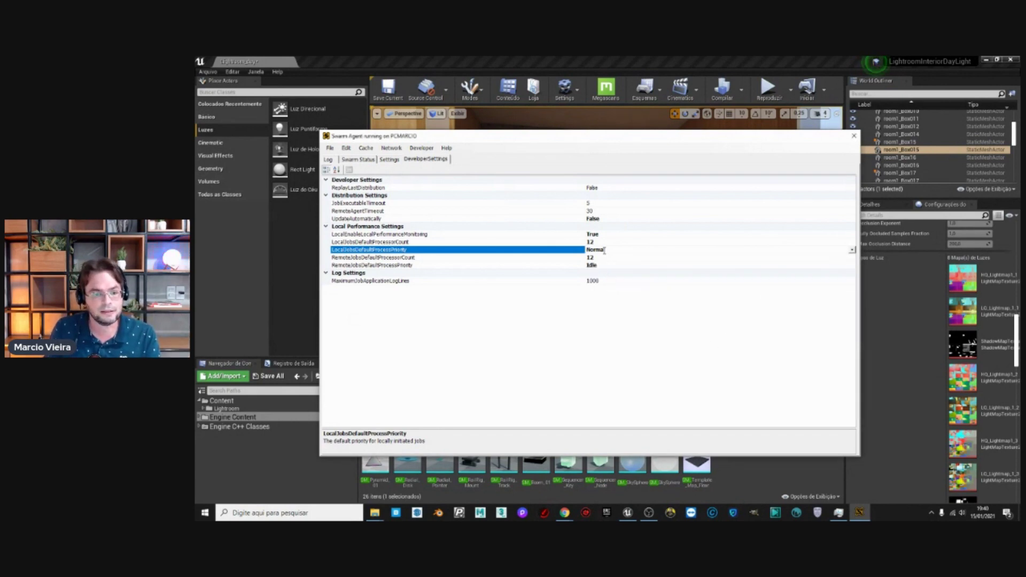
{"action": "left_click", "coordinate": [389, 160]}
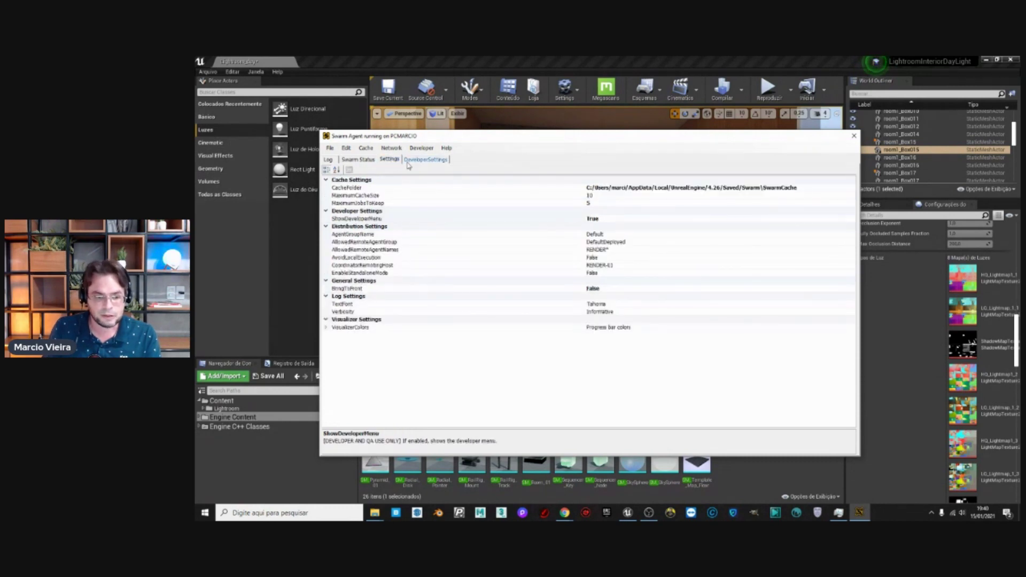
{"action": "left_click", "coordinate": [427, 159]}
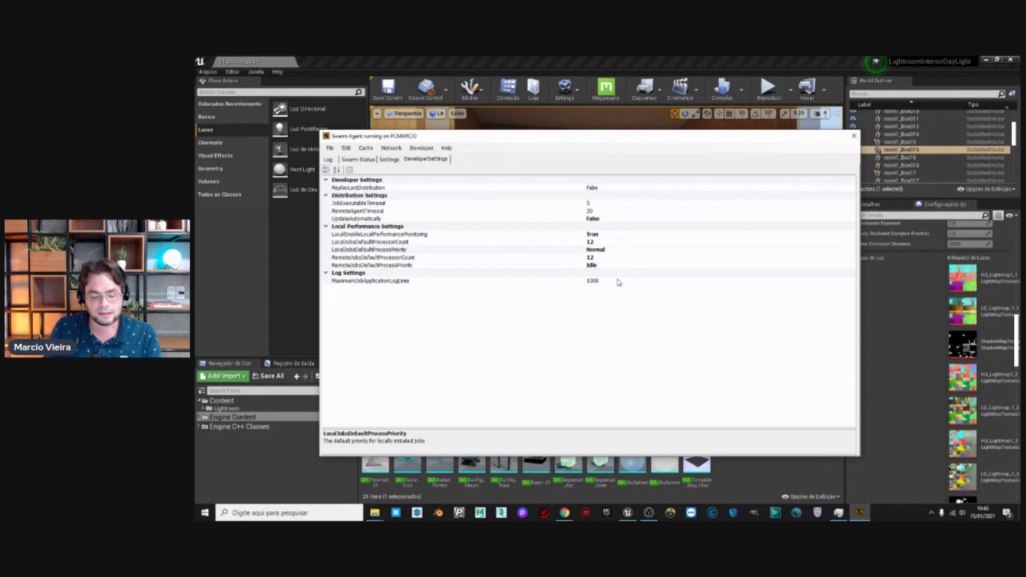
{"action": "left_click", "coordinate": [853, 138]}
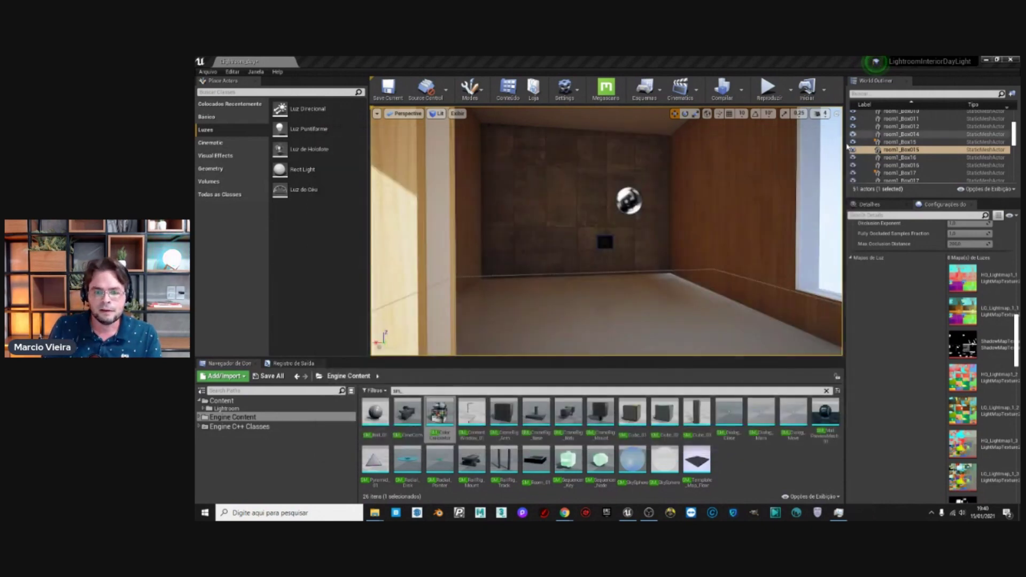
Step: Fly the camera past the window, draped table and hallway, then pull back outside the walls
{"action": "right_click_drag", "start_coordinate": [637, 267], "coordinate": [632, 271]}
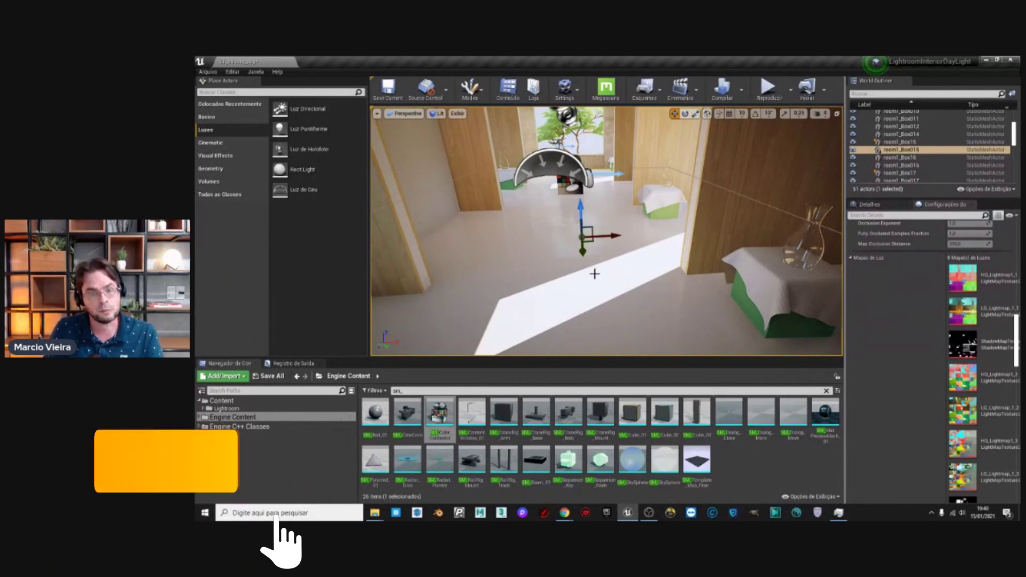
{"action": "mouse_move", "coordinate": [600, 274]}
{"action": "right_mouse_down"}
{"action": "mouse_move", "coordinate": [609, 297]}
{"action": "mouse_move", "coordinate": [604, 283]}
{"action": "right_mouse_up"}
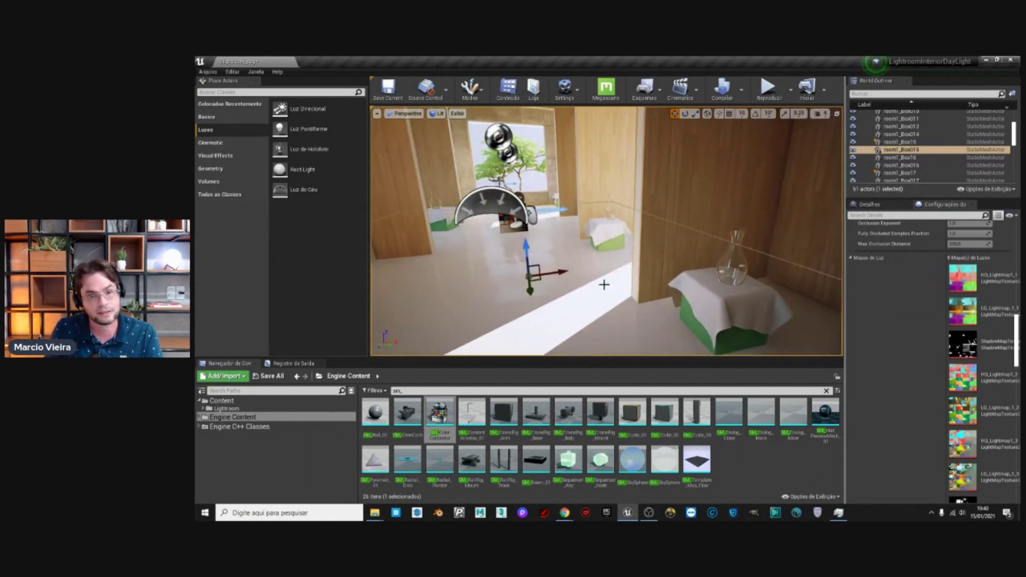
{"action": "scroll", "coordinate": [604, 284], "scroll_direction": "down", "scroll_amount": 5}
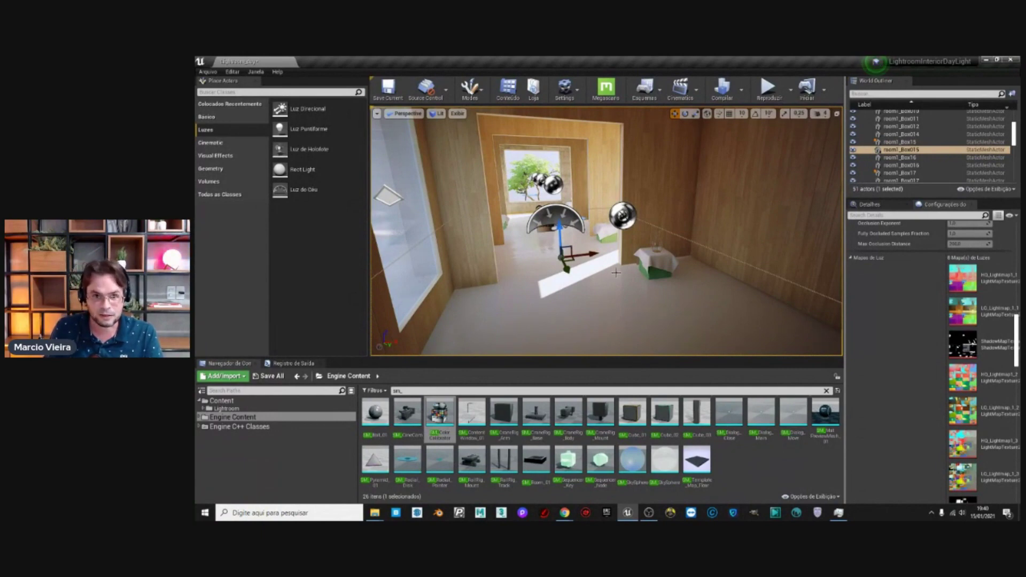
{"action": "right_click_drag", "start_coordinate": [612, 275], "coordinate": [618, 273]}
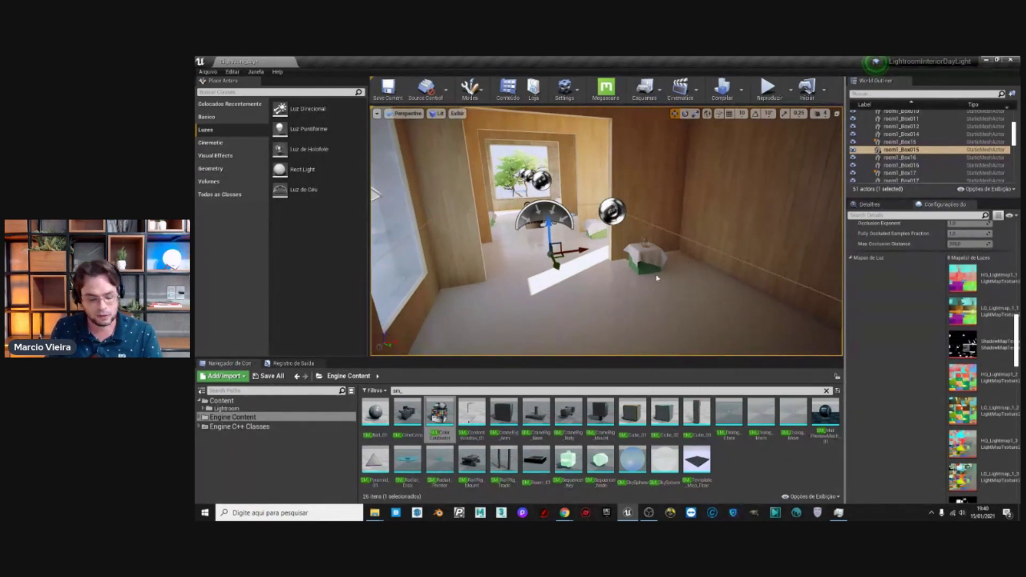
{"action": "scroll", "coordinate": [653, 273], "scroll_direction": "down", "scroll_amount": 10}
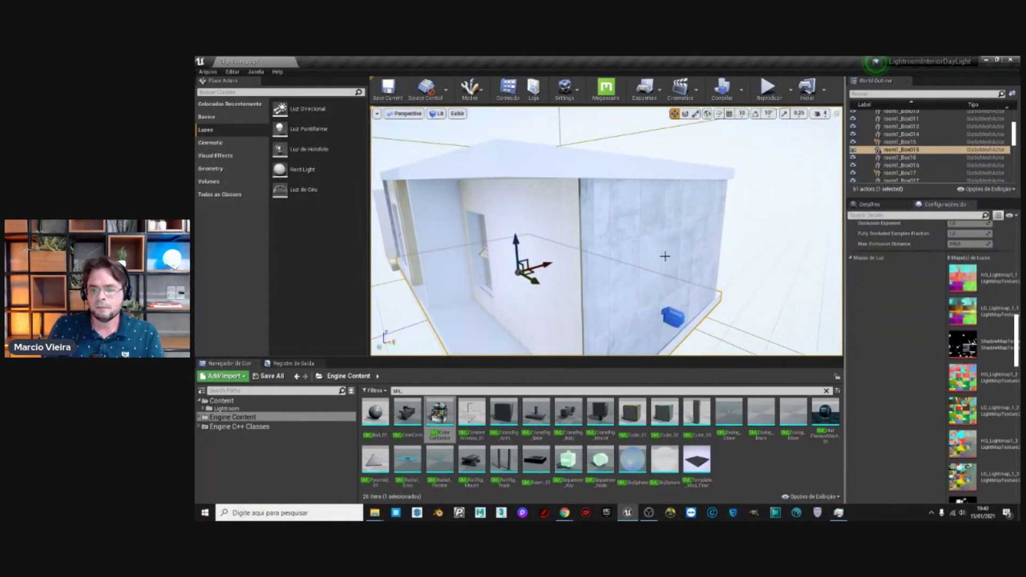